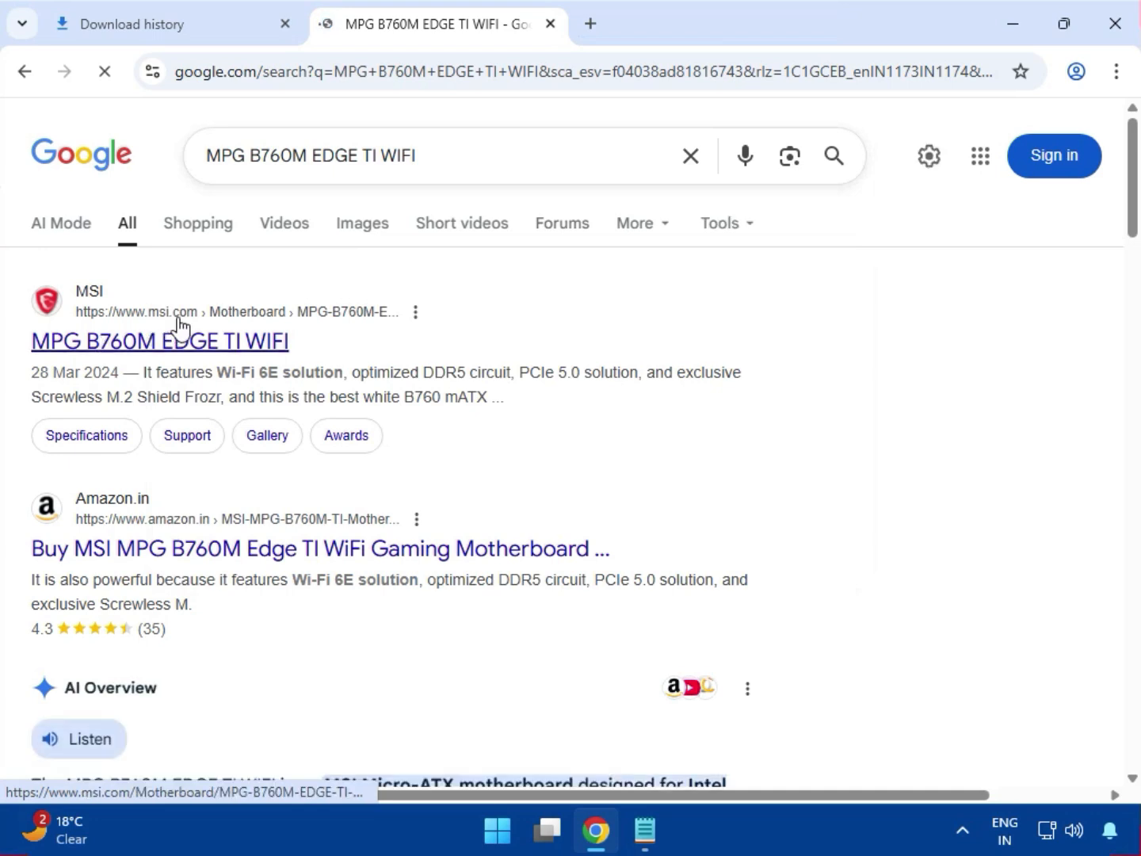
# Step: Open the MSI search result for MPG B760M EDGE TI WIFI in a new tab and go to its Support page
pyautogui.rightClick(203, 346)
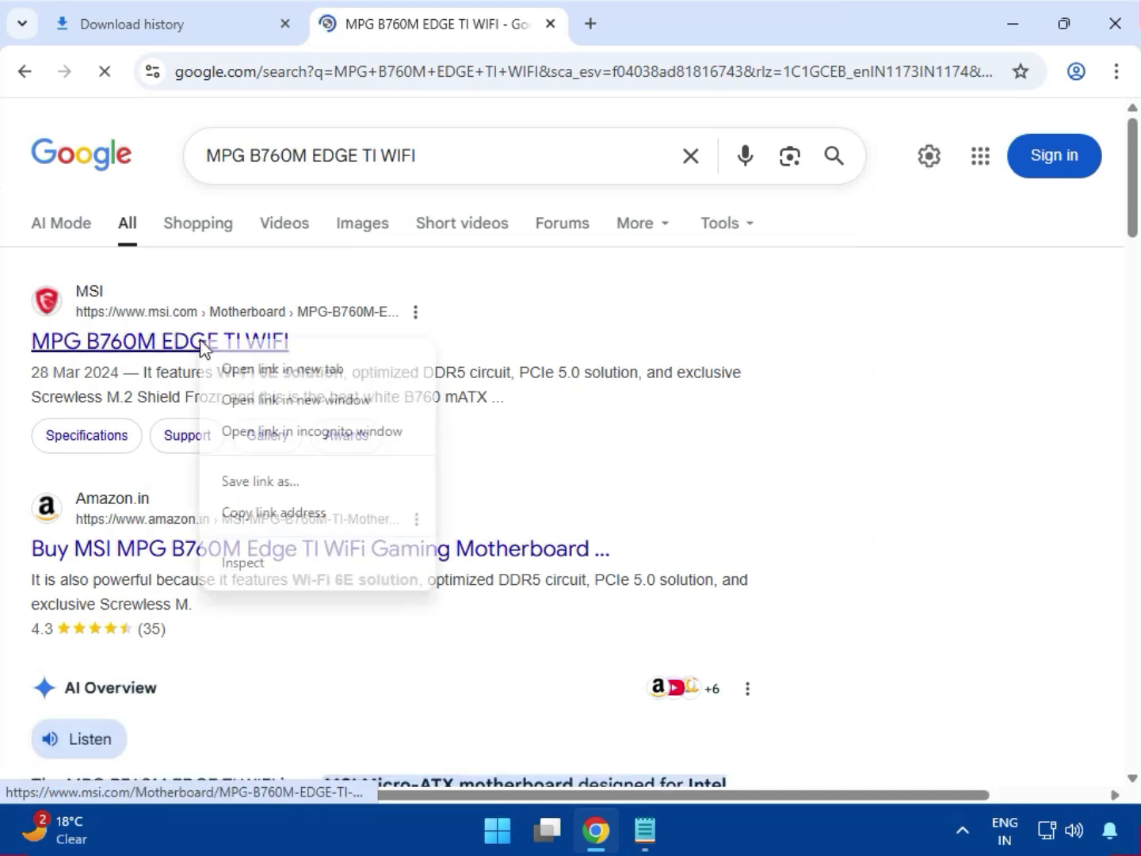
pyautogui.click(238, 369)
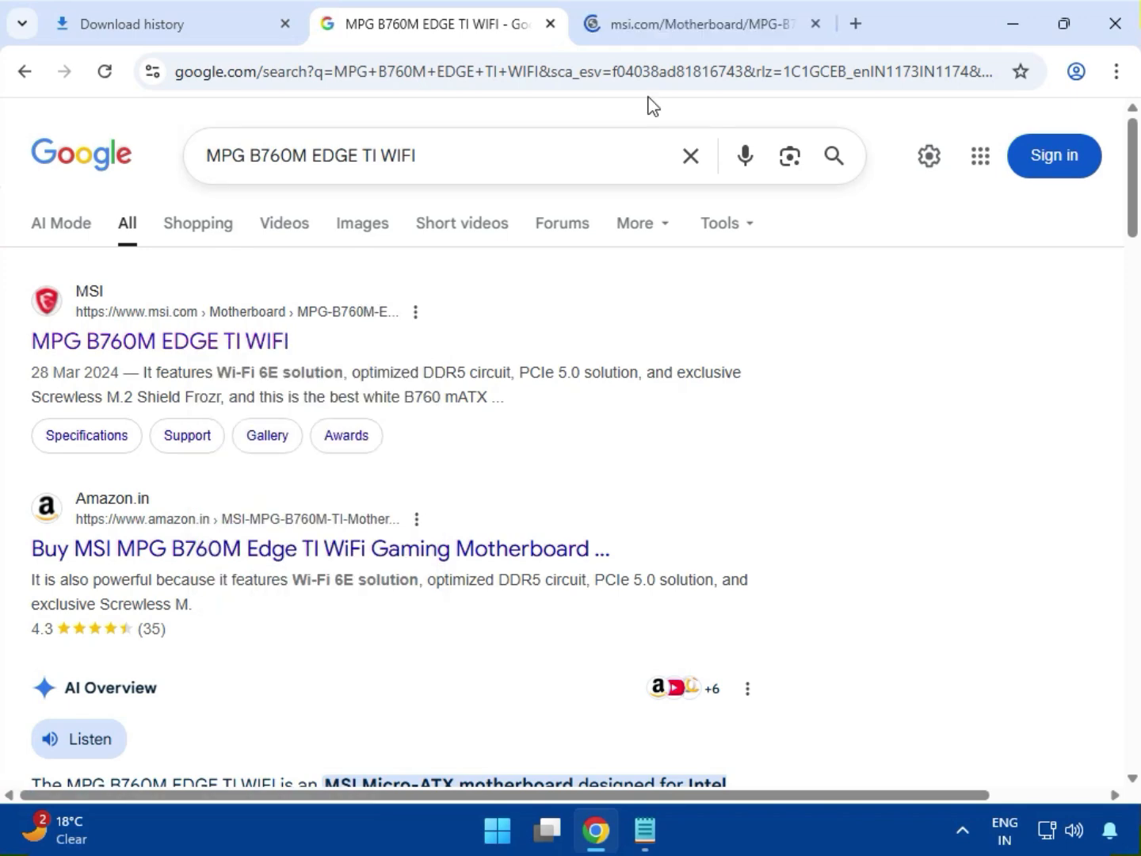
pyautogui.click(684, 28)
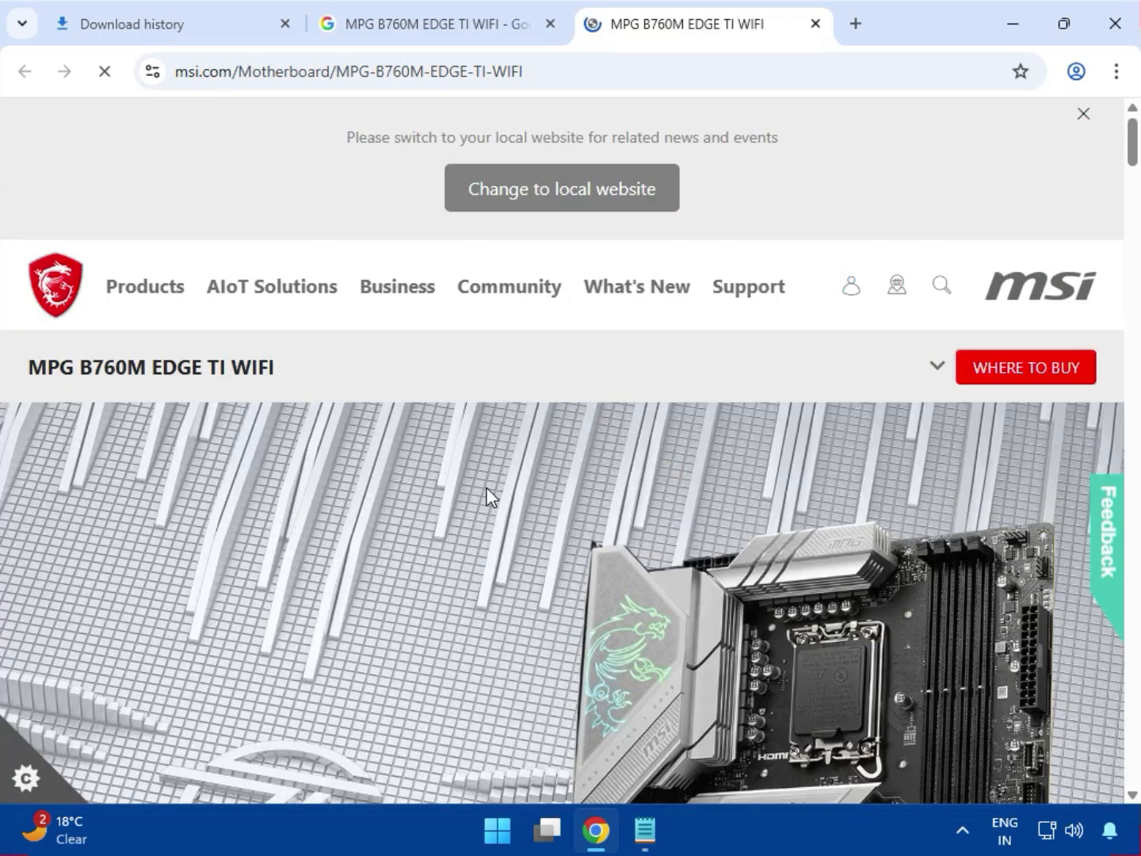
pyautogui.click(939, 369)
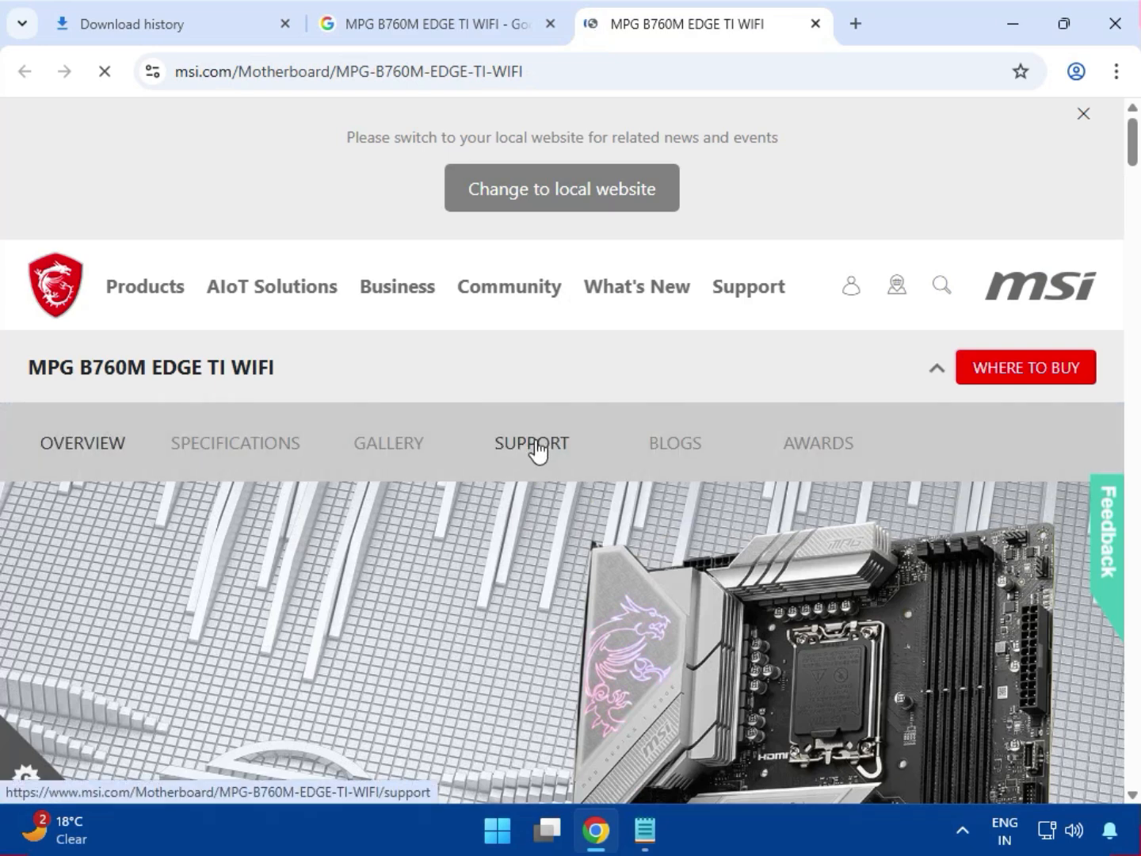
pyautogui.click(535, 442)
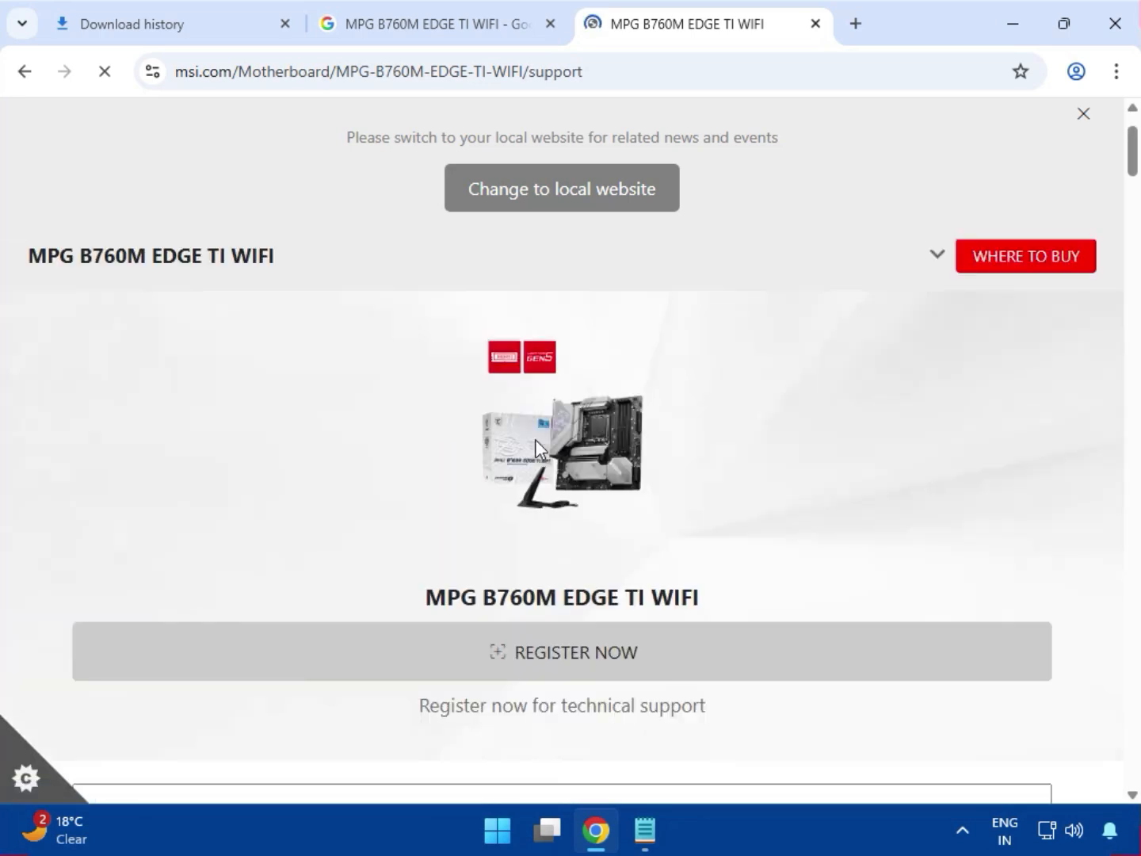
pyautogui.moveTo(439, 596); pyautogui.dragTo(686, 581)
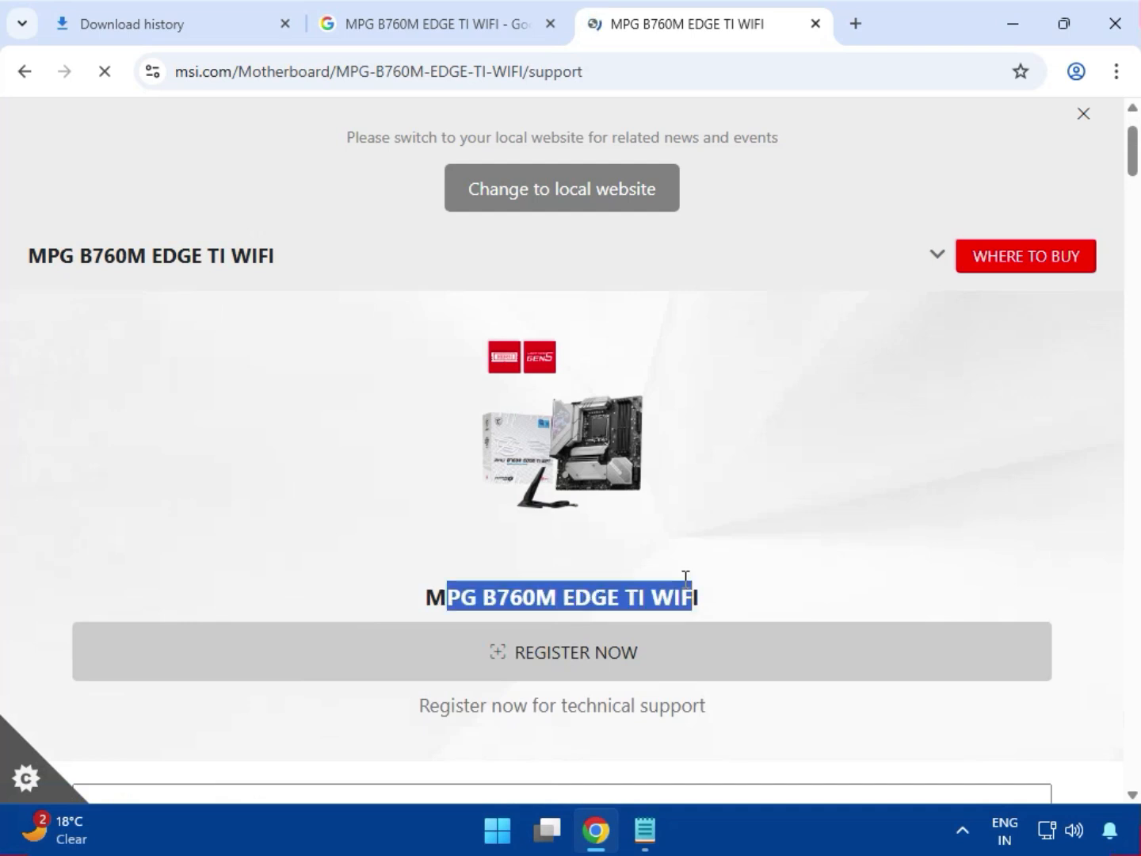
# Step: Choose Drivers & Downloads on the motherboard's support page and set the download category to Driver
pyautogui.scroll(-3, 527, 558)
pyautogui.click(274, 600)
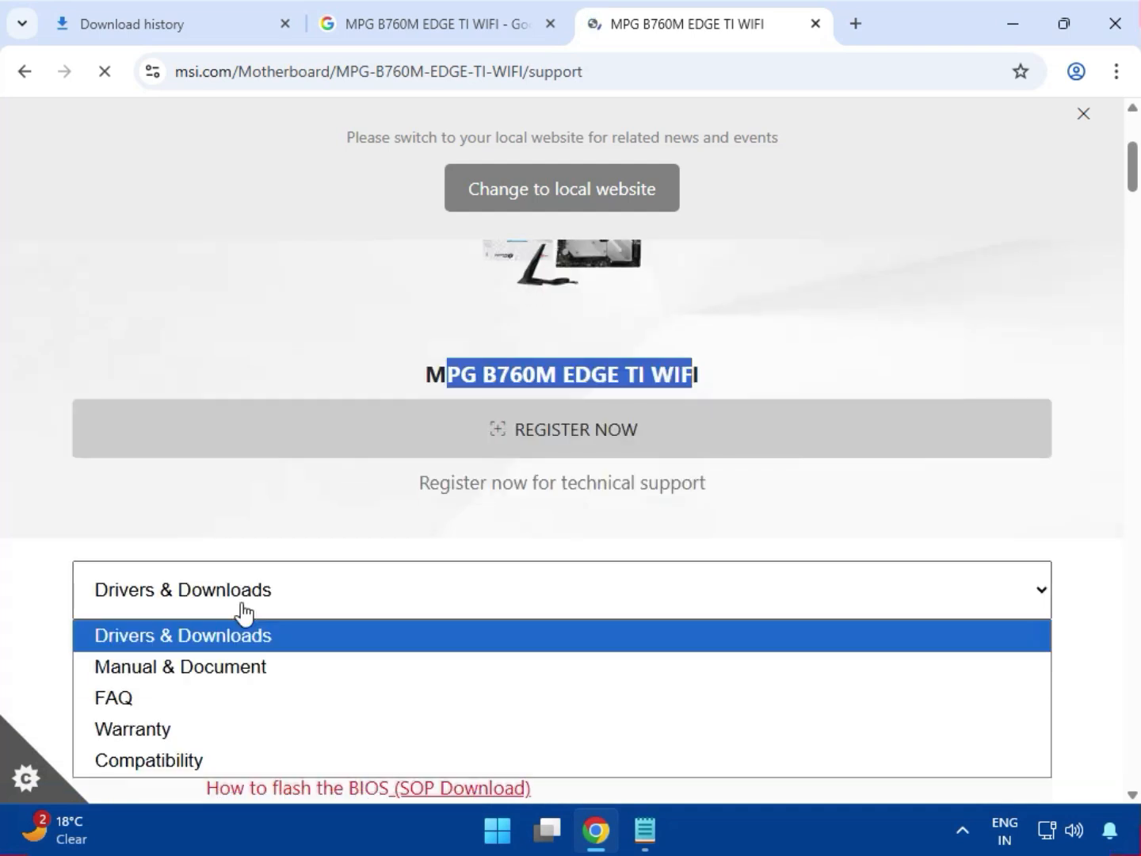
pyautogui.click(199, 642)
pyautogui.scroll(-3, 266, 555)
pyautogui.click(170, 461)
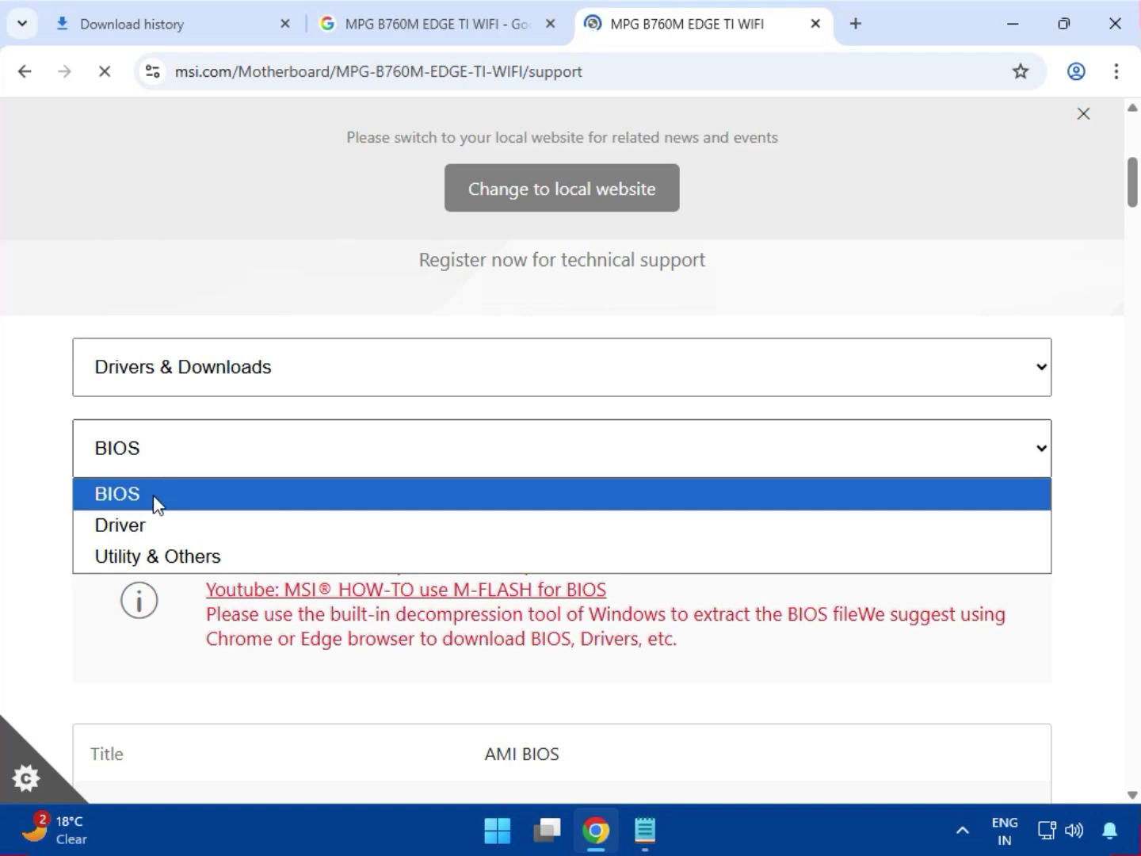
pyautogui.click(155, 525)
# Step: Select Win11 64 as the operating system for the motherboard's drivers
pyautogui.scroll(-3, 292, 500)
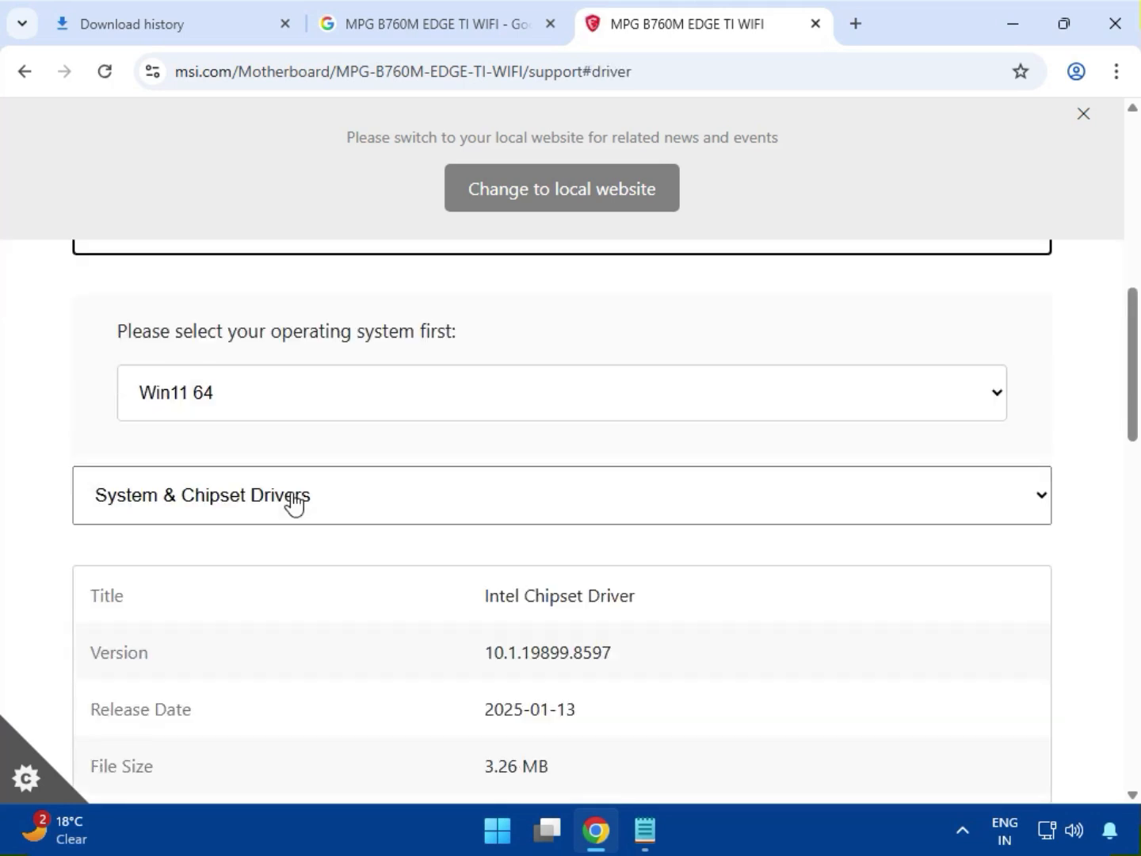
pyautogui.click(228, 402)
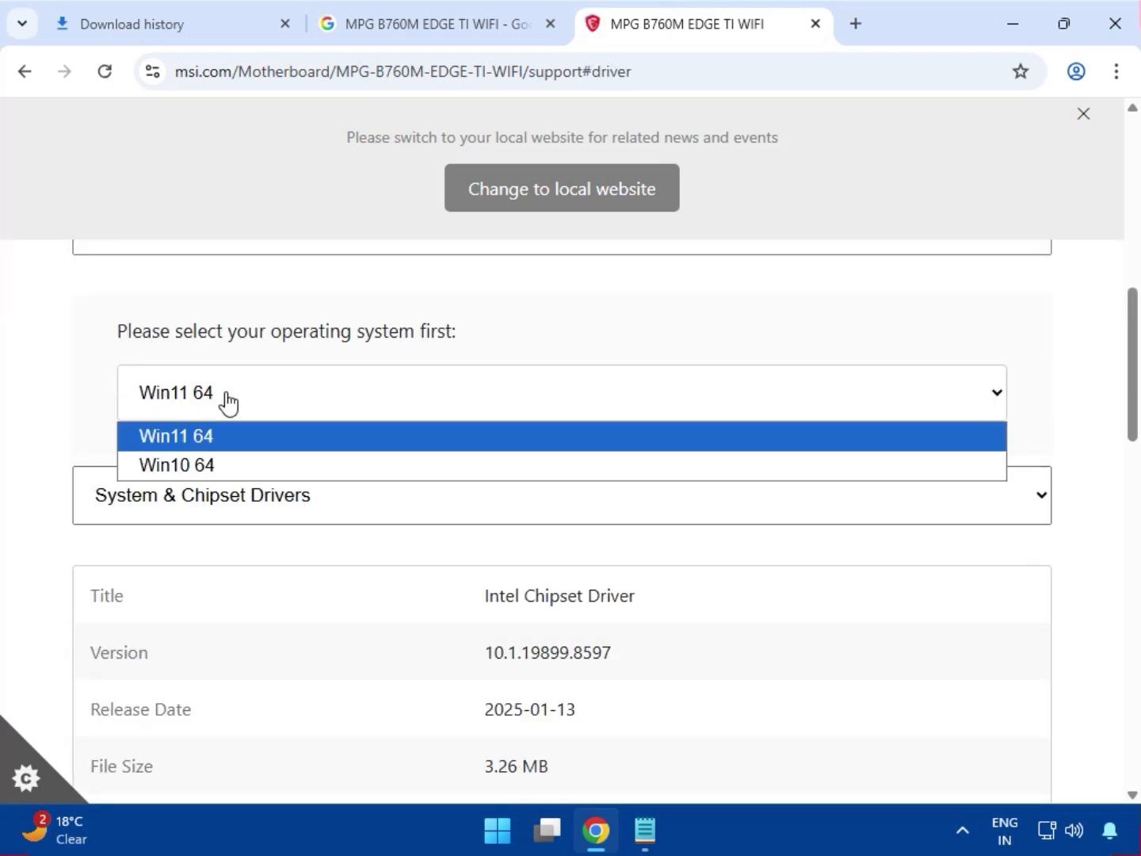
pyautogui.click(248, 450)
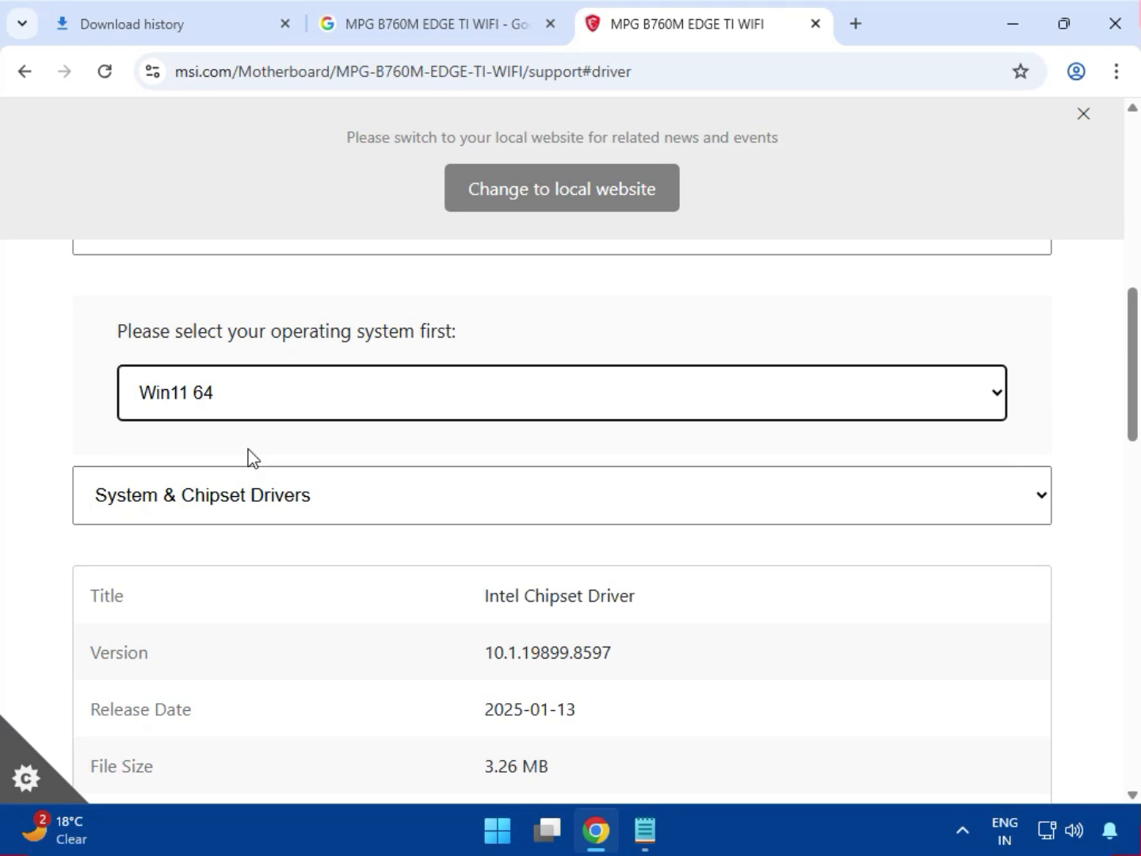
# Step: Keep System & Chipset Drivers as the driver category and download the Intel Chipset Driver
pyautogui.scroll(-1, 247, 456)
pyautogui.click(219, 410)
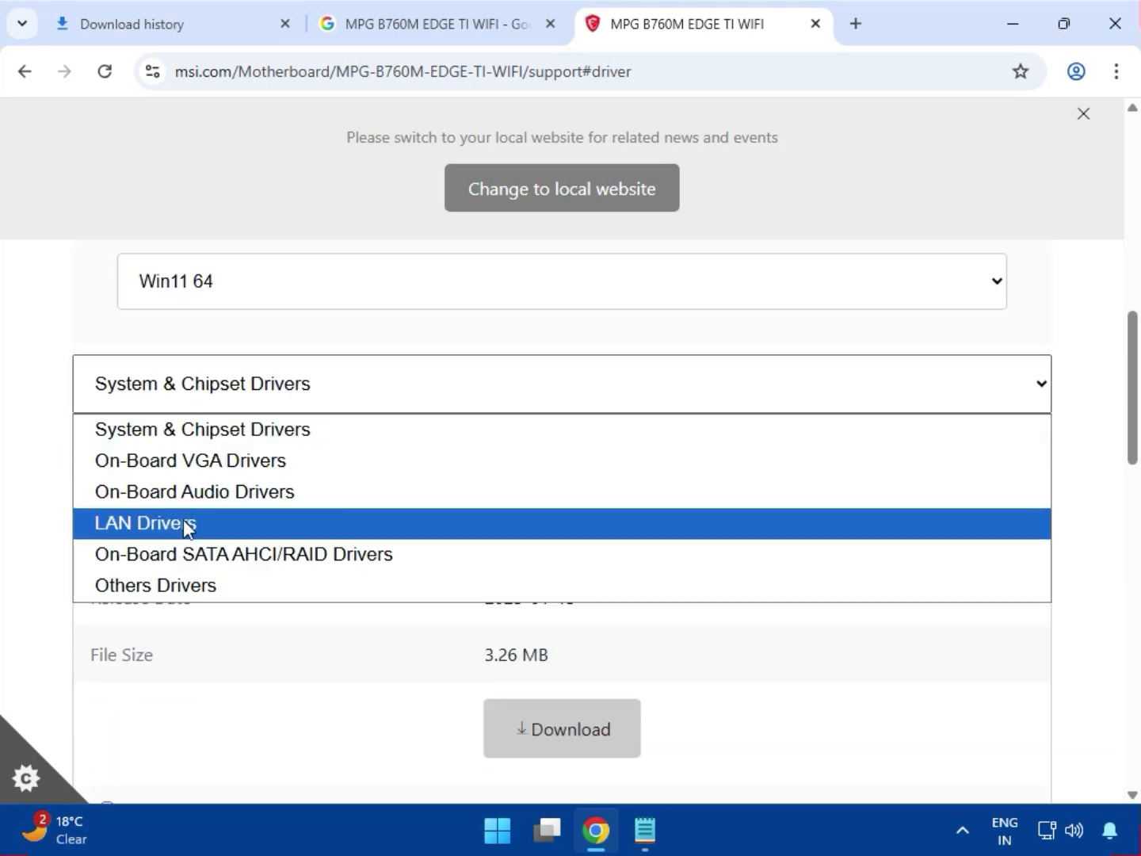
pyautogui.click(265, 393)
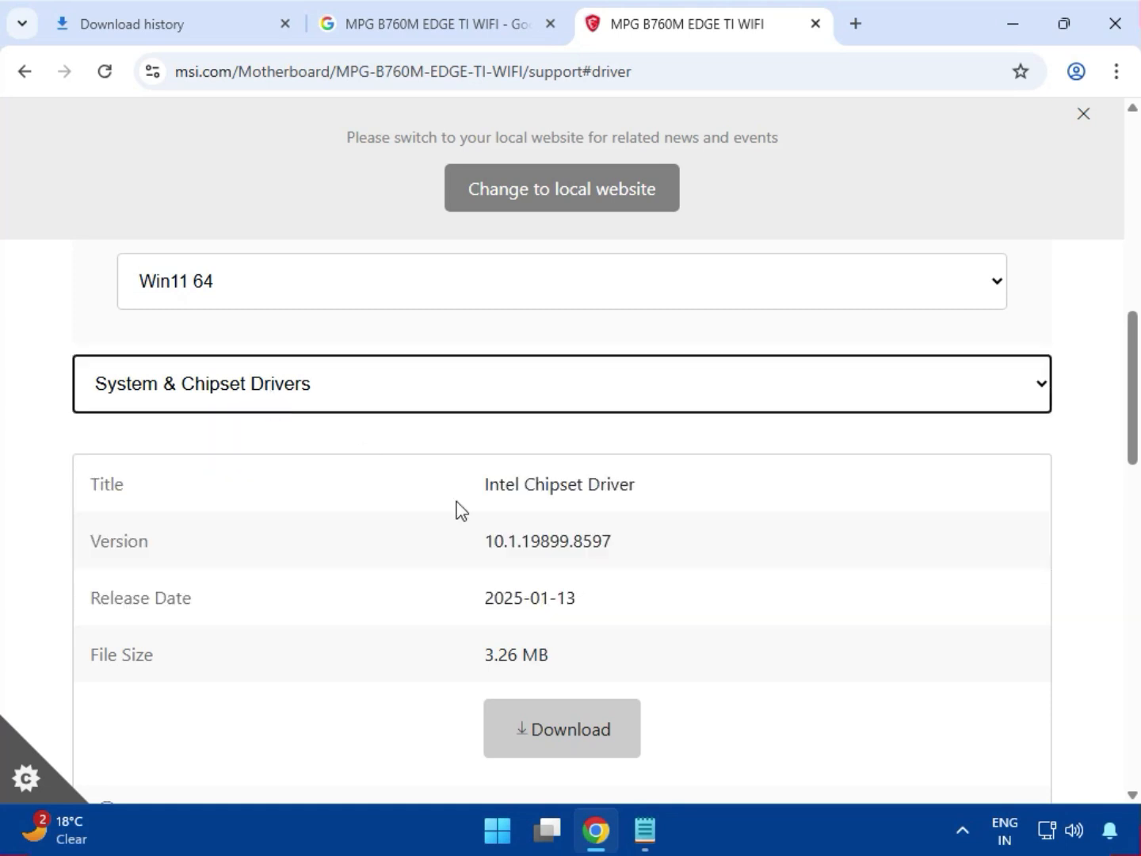
pyautogui.moveTo(526, 490); pyautogui.dragTo(681, 500)
pyautogui.scroll(-1, 698, 546)
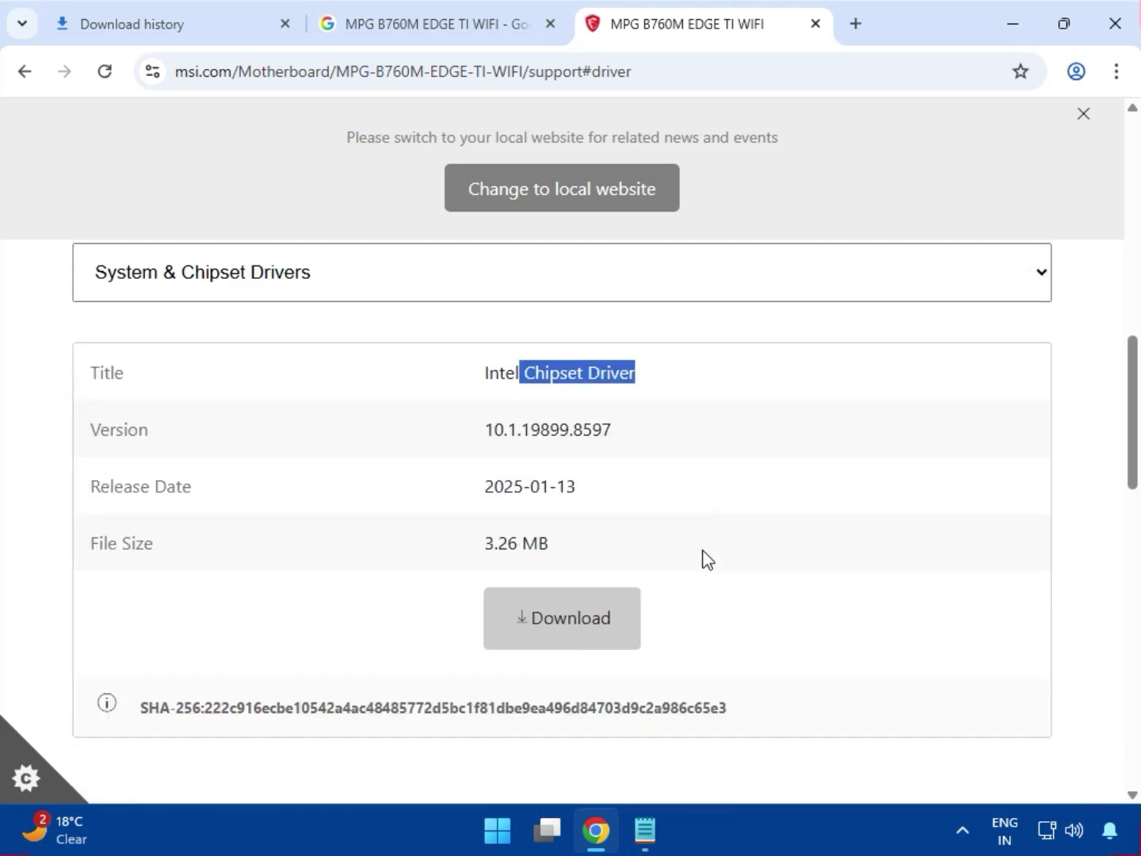
pyautogui.click(590, 612)
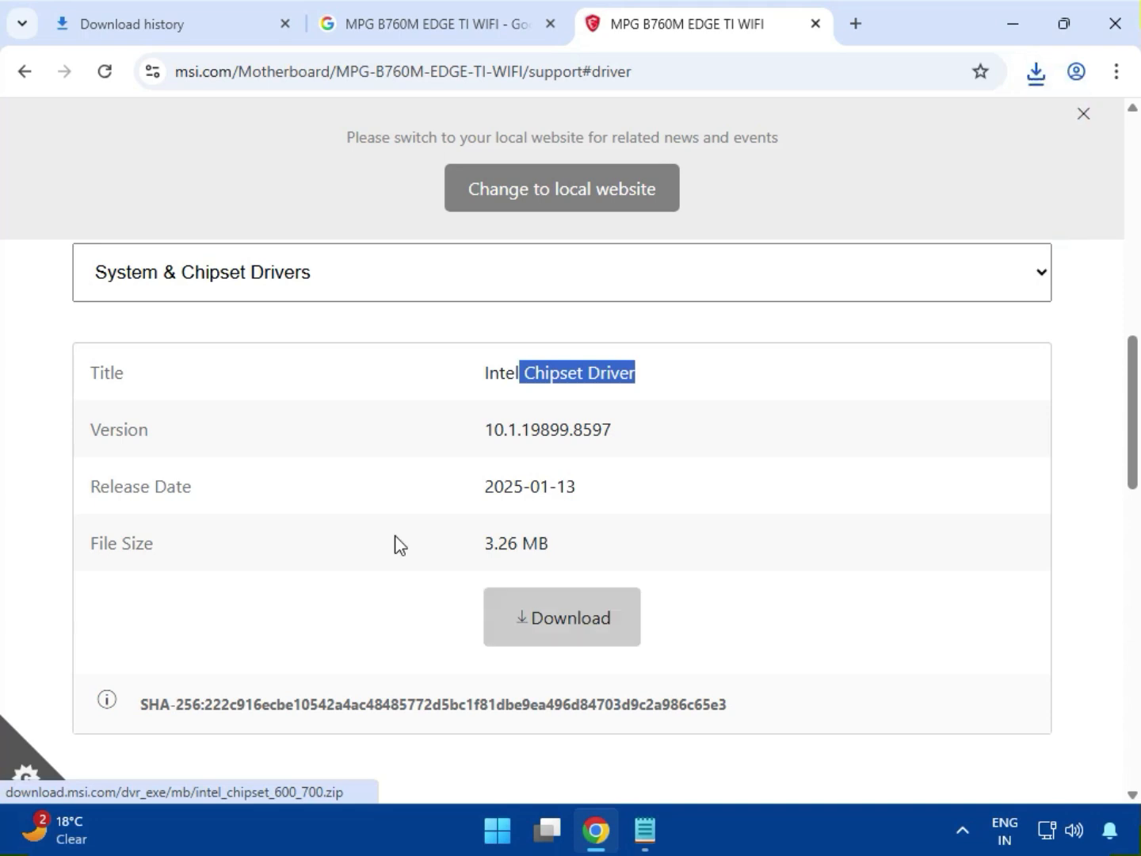
# Step: Switch to On-Board VGA Drivers, download the Intel SVGA Drivers and check the recent downloads
pyautogui.click(264, 265)
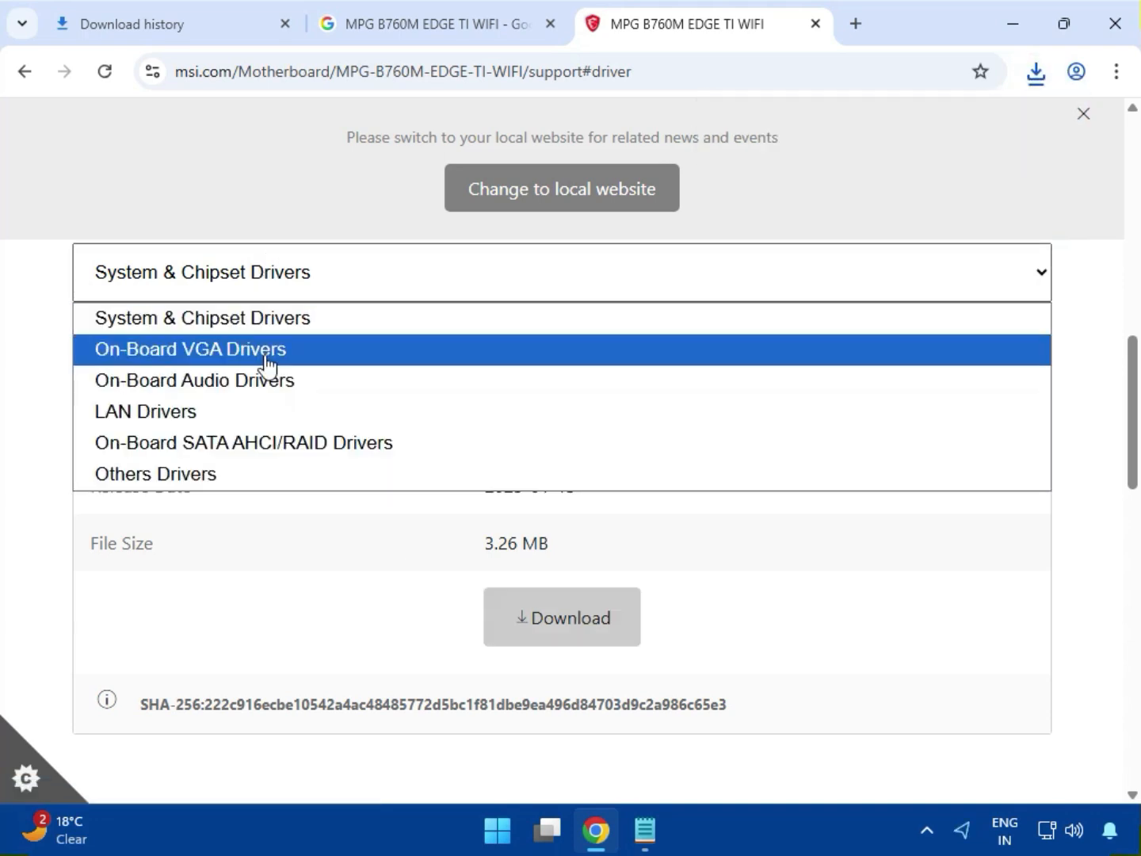
pyautogui.click(265, 354)
pyautogui.click(521, 374)
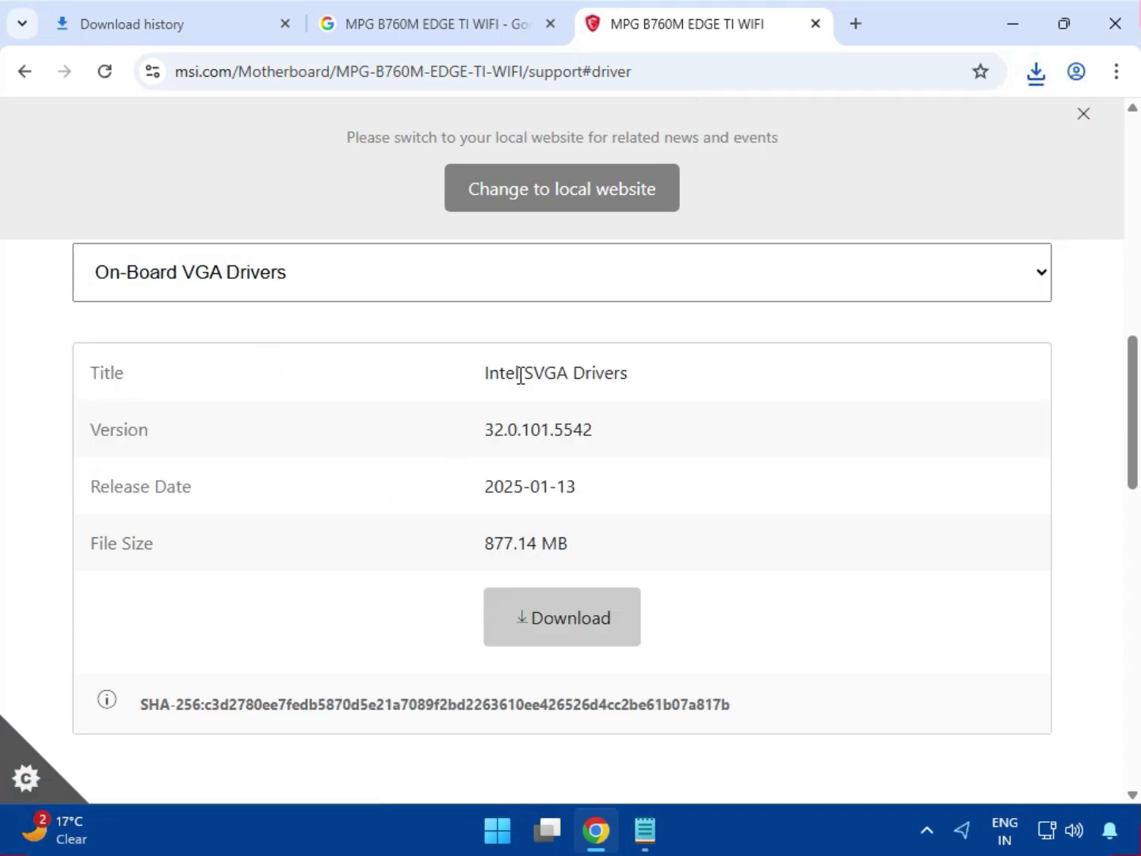
pyautogui.moveTo(520, 375); pyautogui.dragTo(636, 391)
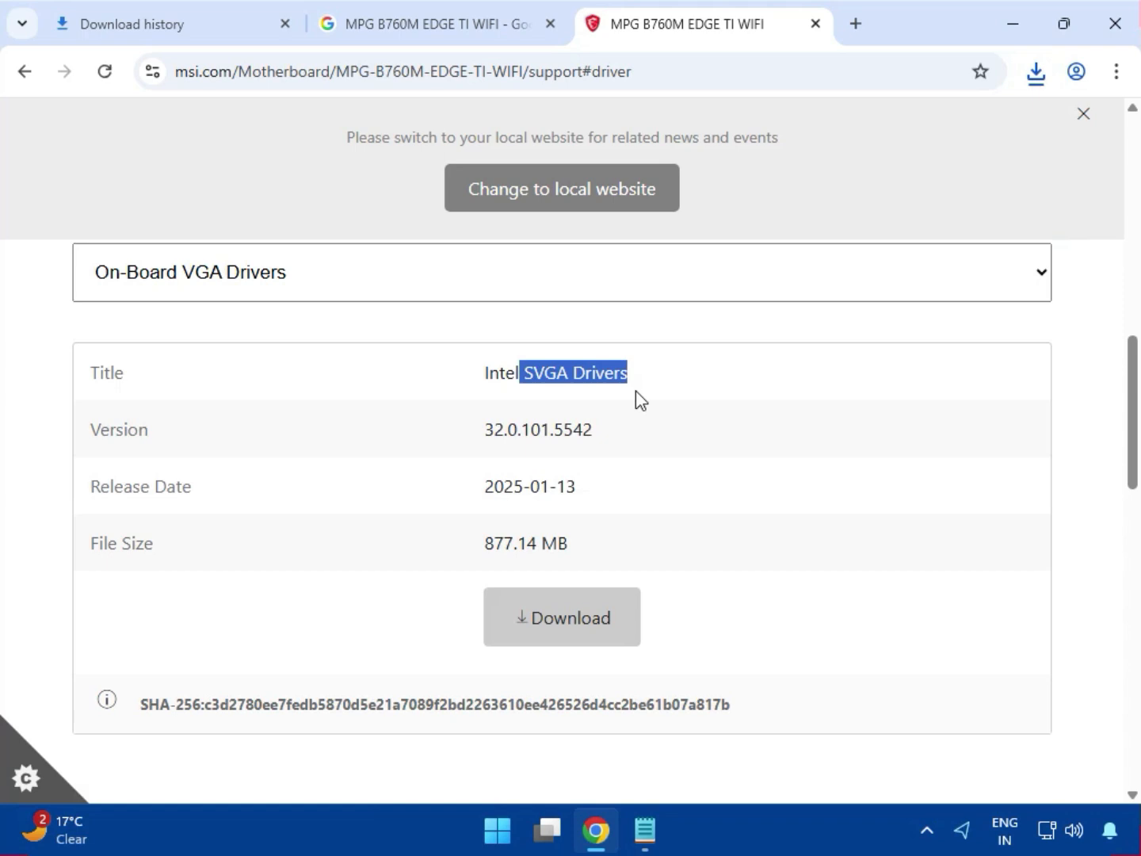
pyautogui.click(575, 630)
pyautogui.click(1036, 72)
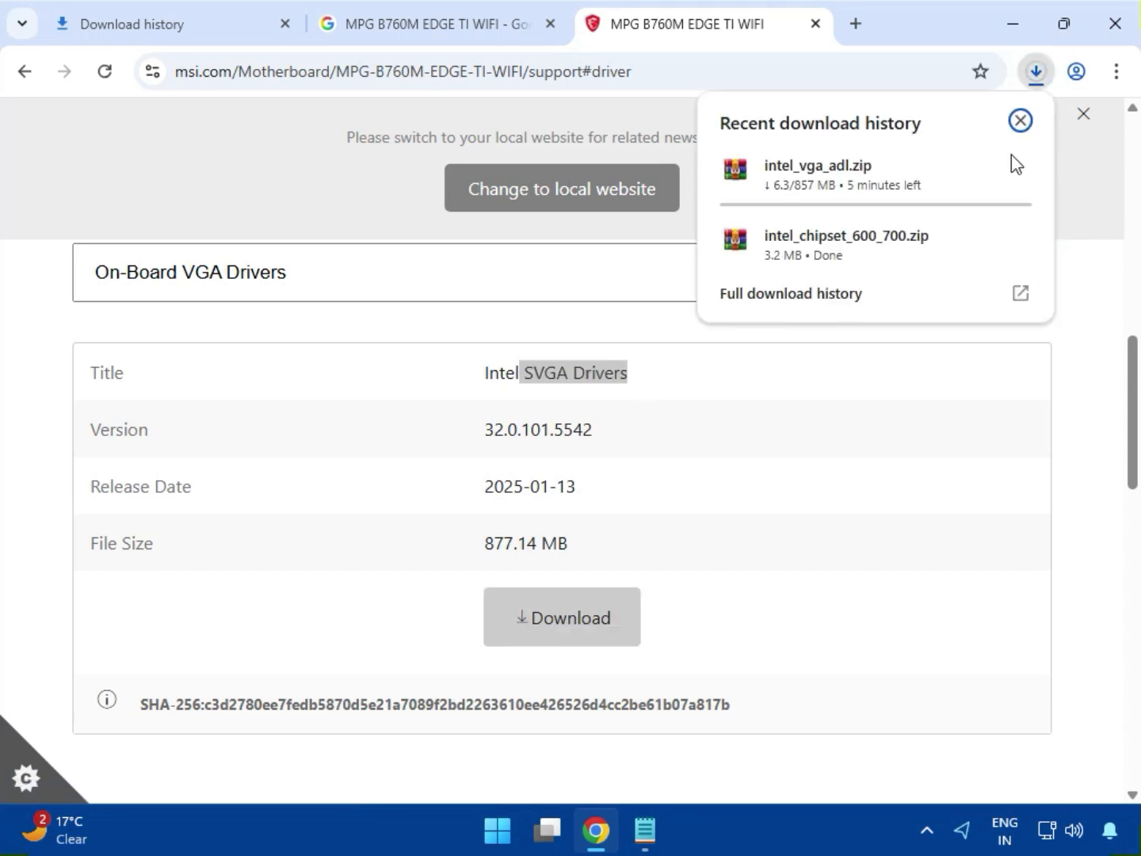
# Step: Switch to On-Board Audio Drivers and download the Realtek HD Universal Driver
pyautogui.click(225, 290)
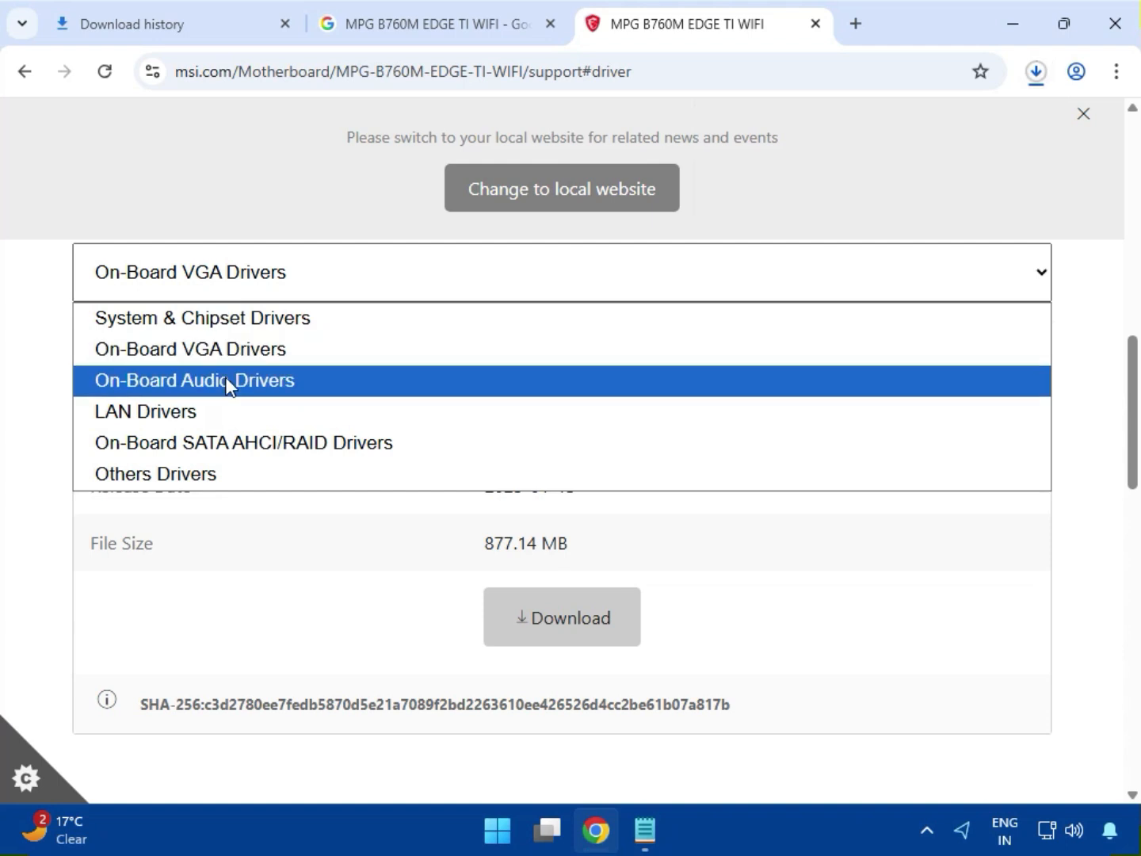
pyautogui.click(229, 381)
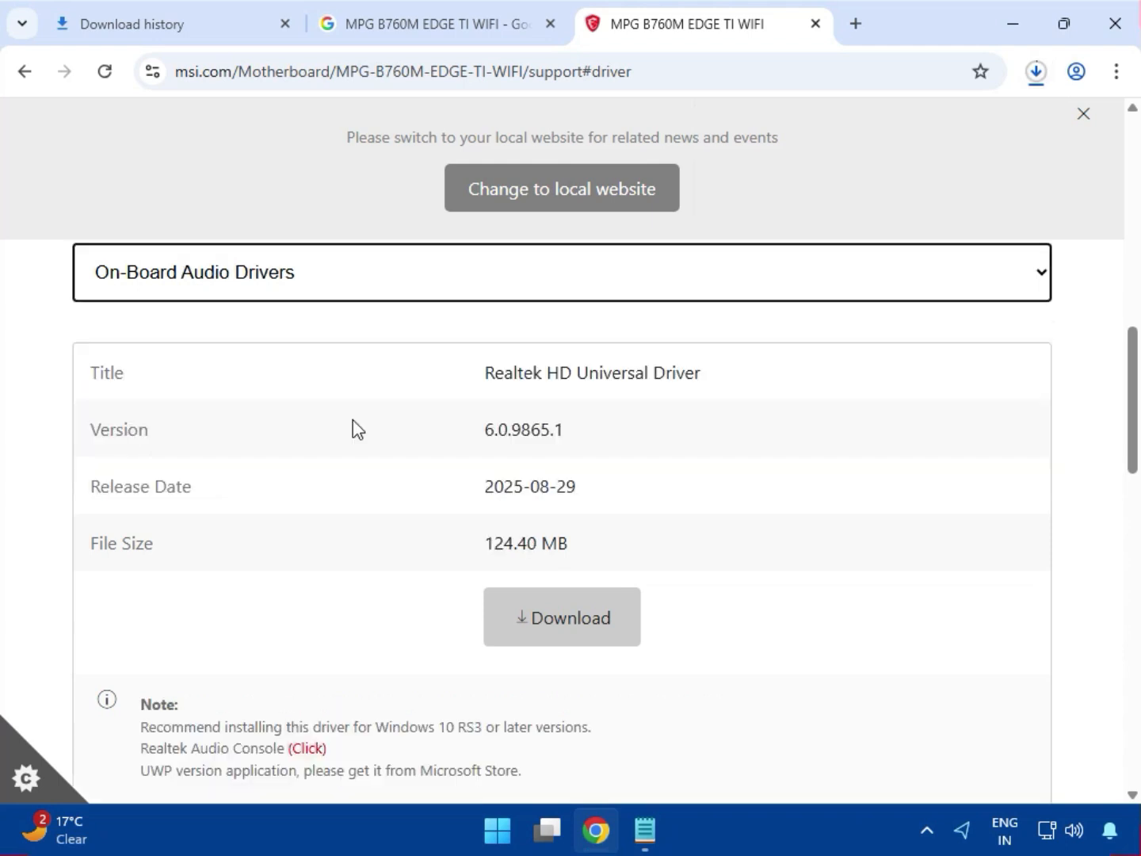
pyautogui.click(591, 610)
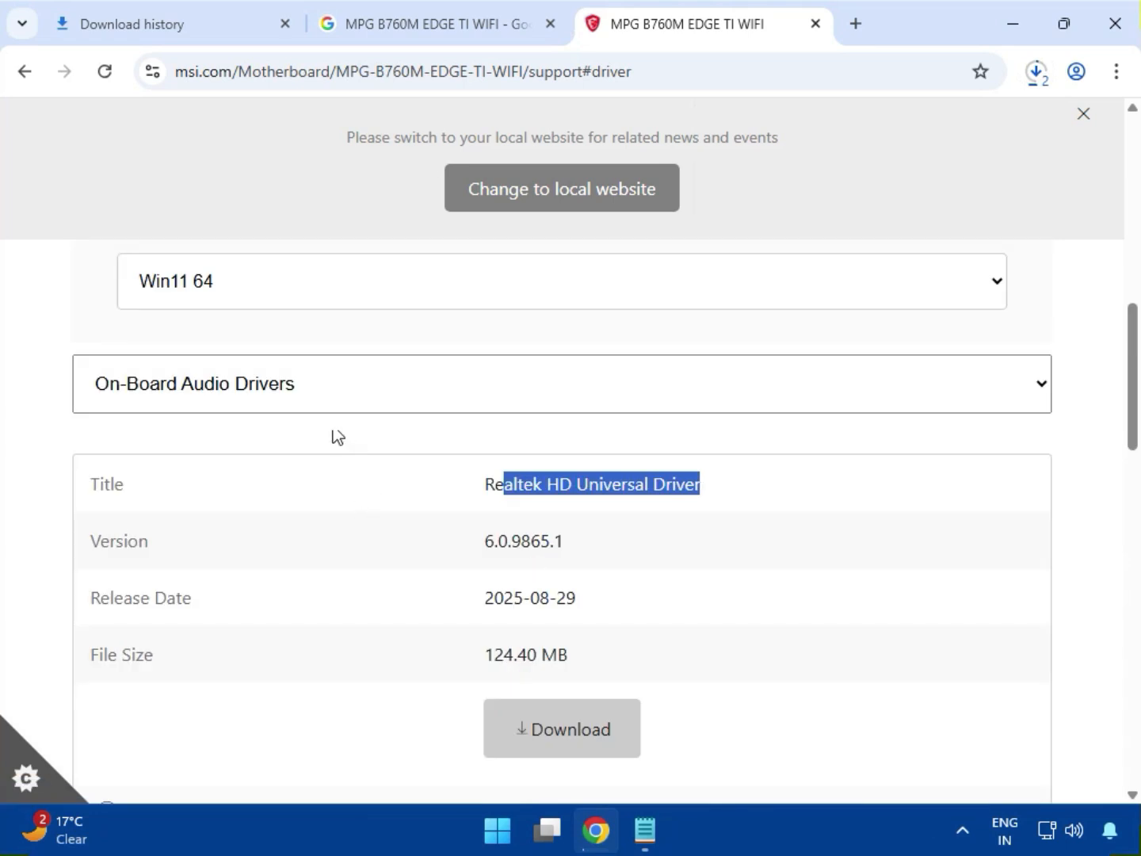
# Step: Switch to LAN Drivers and download the Realtek PCI-E Ethernet Drivers
pyautogui.click(285, 394)
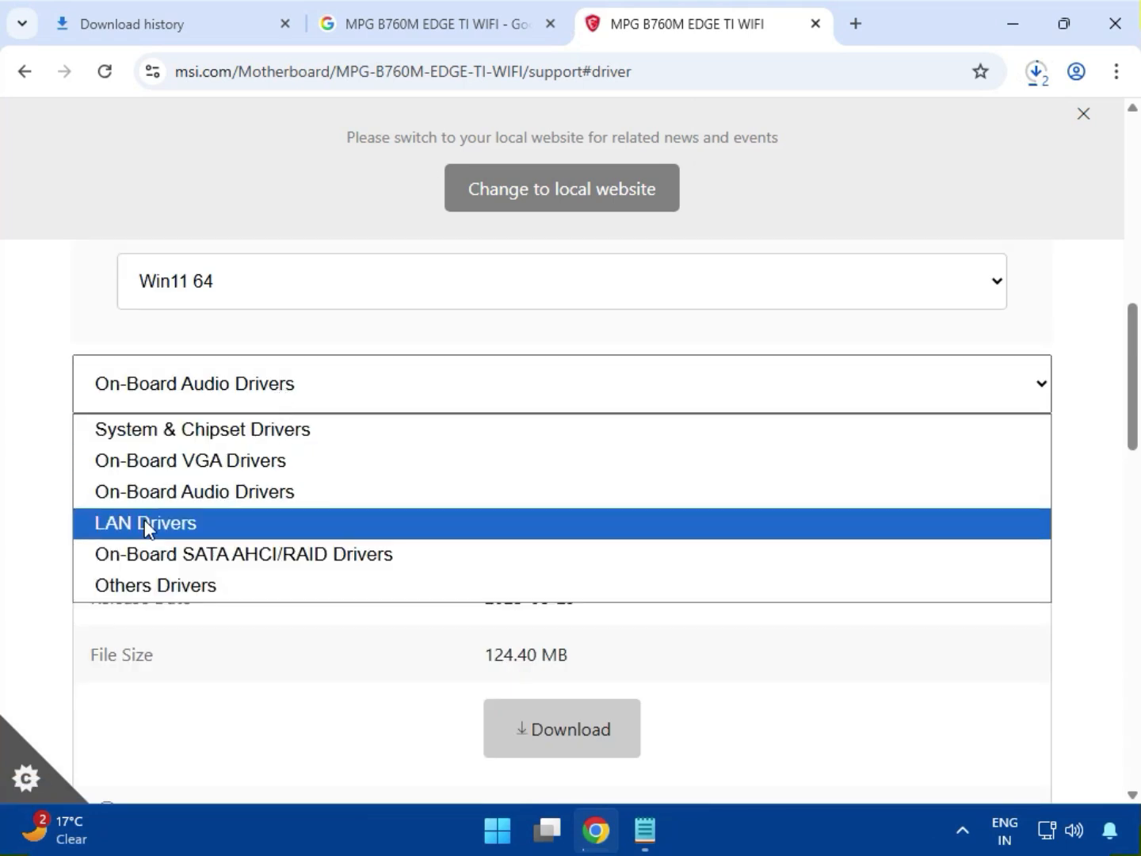
pyautogui.click(147, 524)
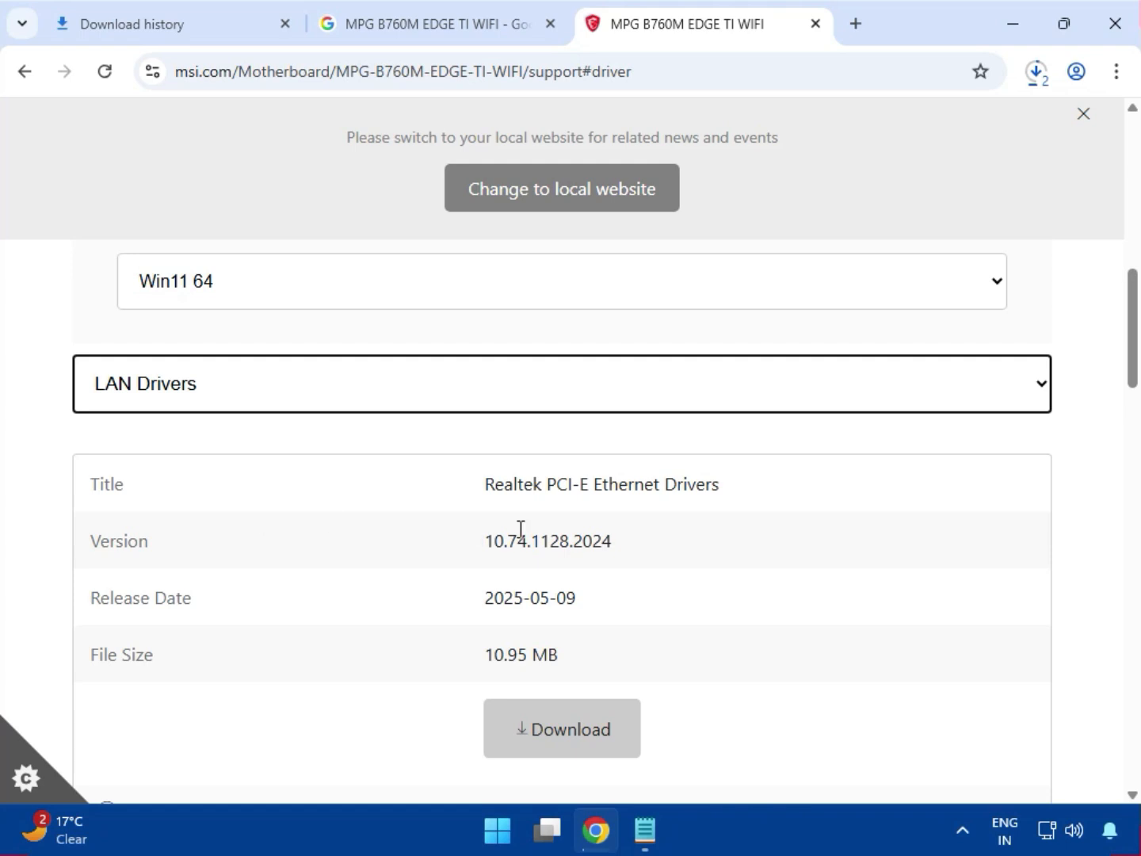
pyautogui.moveTo(547, 485); pyautogui.dragTo(743, 485)
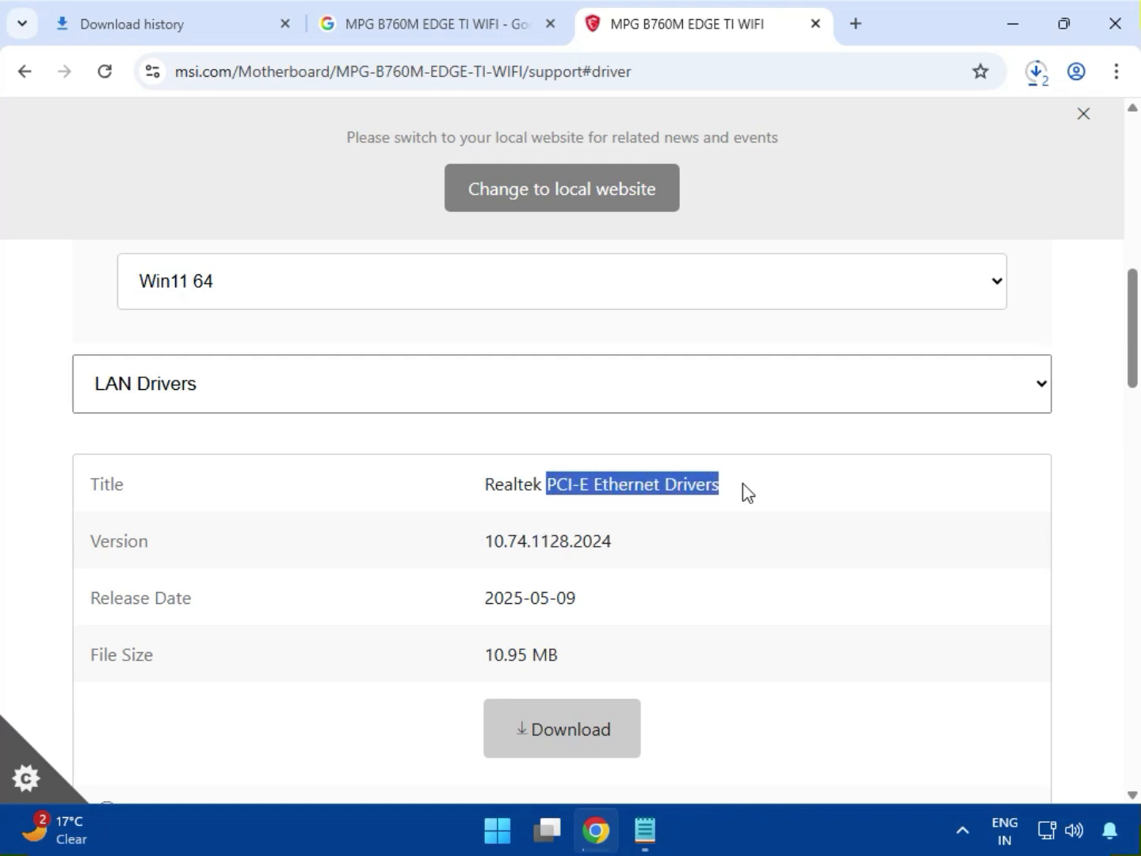
pyautogui.click(596, 714)
# Step: Download the Intel WIFI Driver from the LAN Drivers list
pyautogui.scroll(-4, 679, 607)
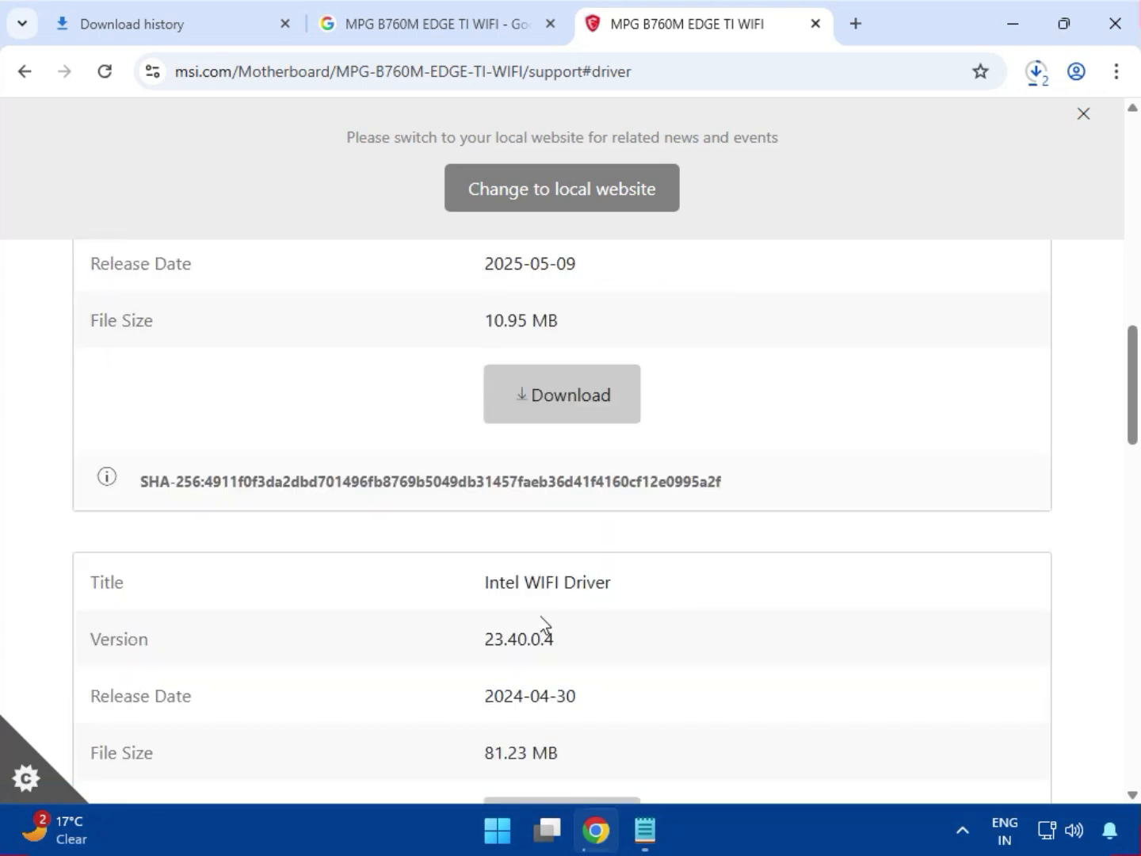
pyautogui.moveTo(573, 584); pyautogui.dragTo(618, 587)
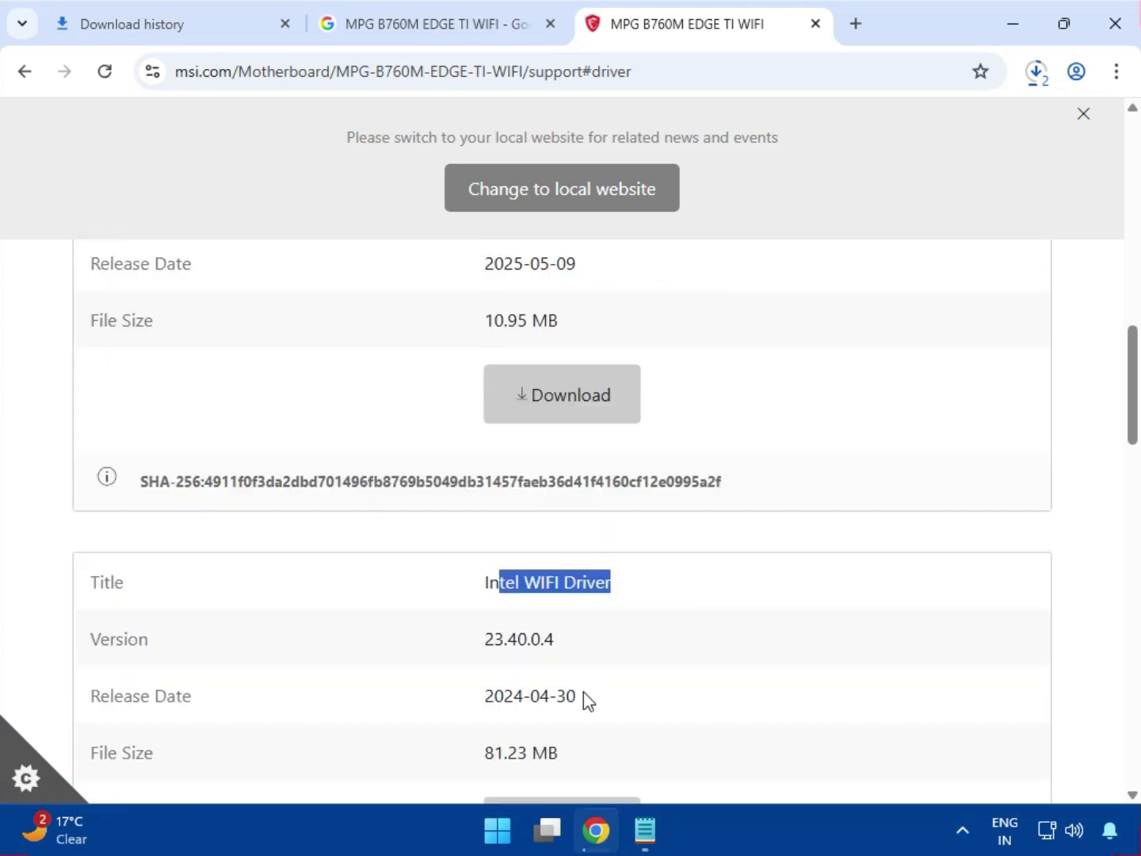
pyautogui.scroll(-1, 583, 692)
pyautogui.click(569, 718)
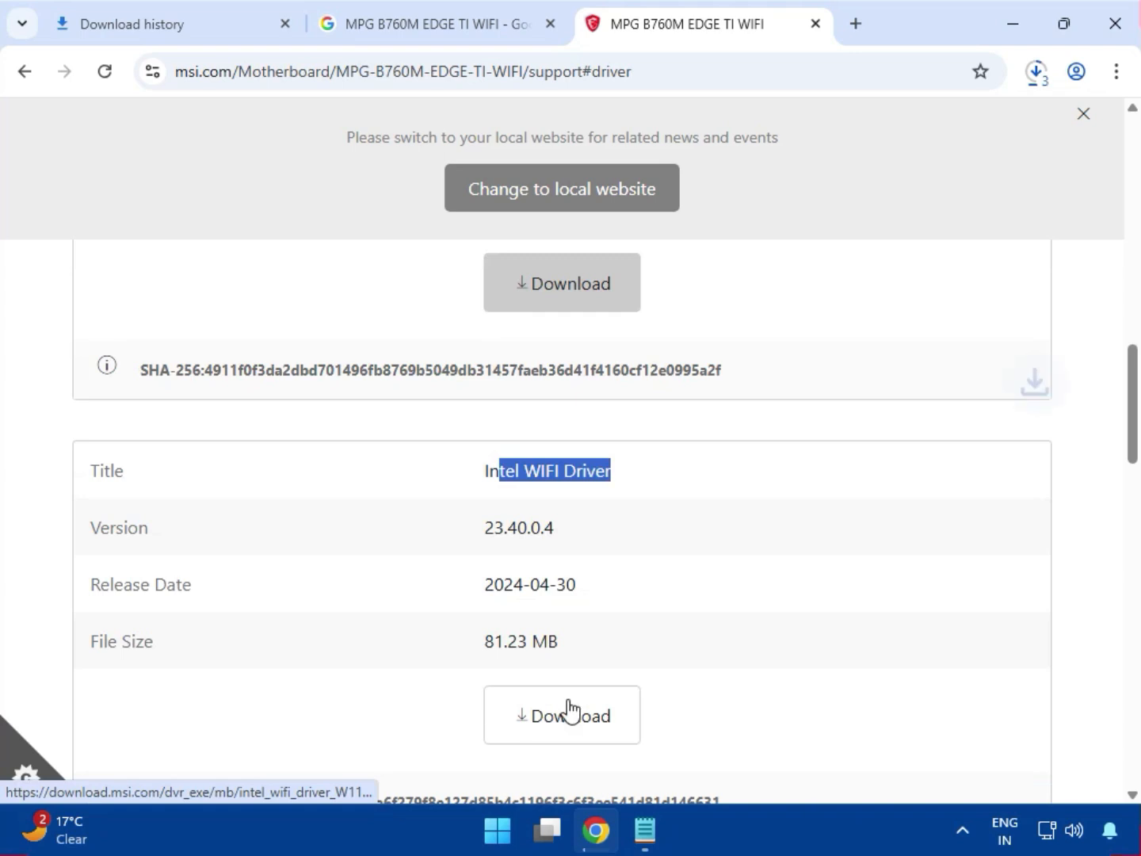
# Step: Download the BlueTooth Driver from the end of the LAN Drivers list
pyautogui.scroll(-3, 709, 621)
pyautogui.scroll(-1, 711, 634)
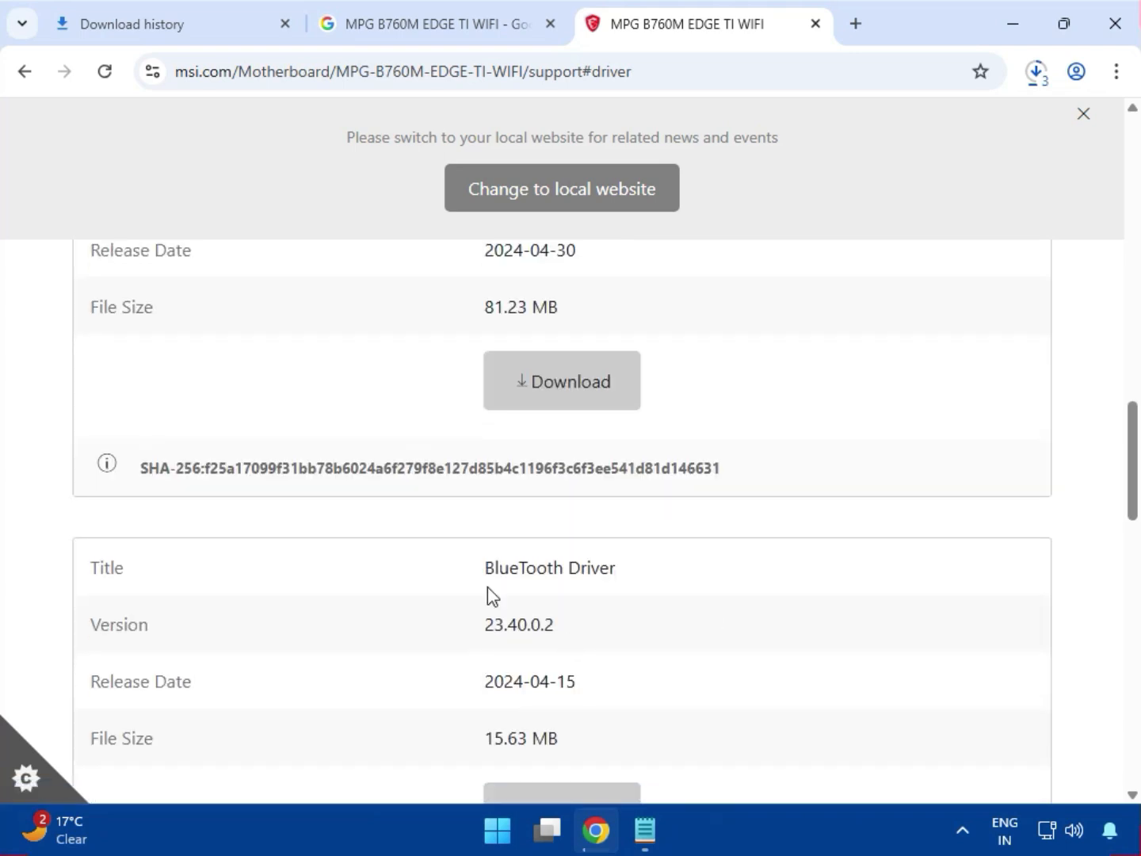
pyautogui.moveTo(483, 567); pyautogui.dragTo(636, 576)
pyautogui.scroll(-2, 636, 575)
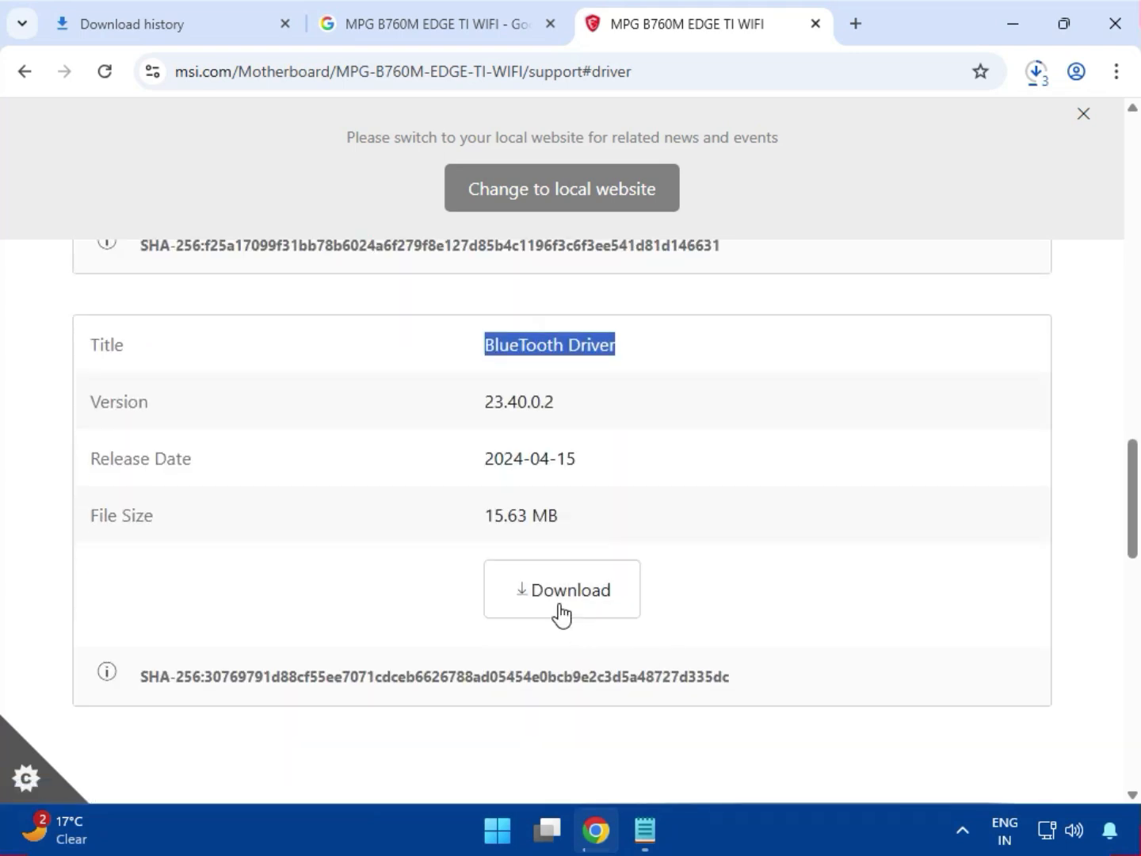
pyautogui.click(560, 613)
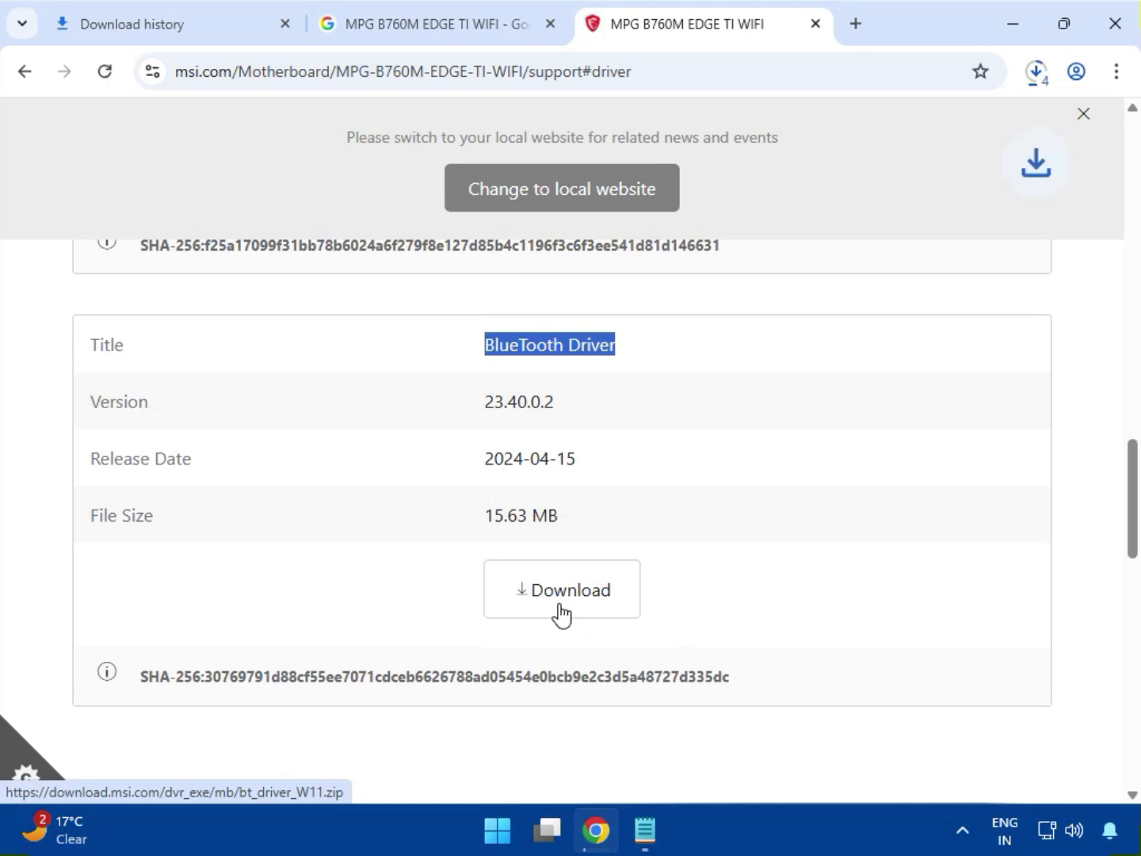
pyautogui.click(559, 606)
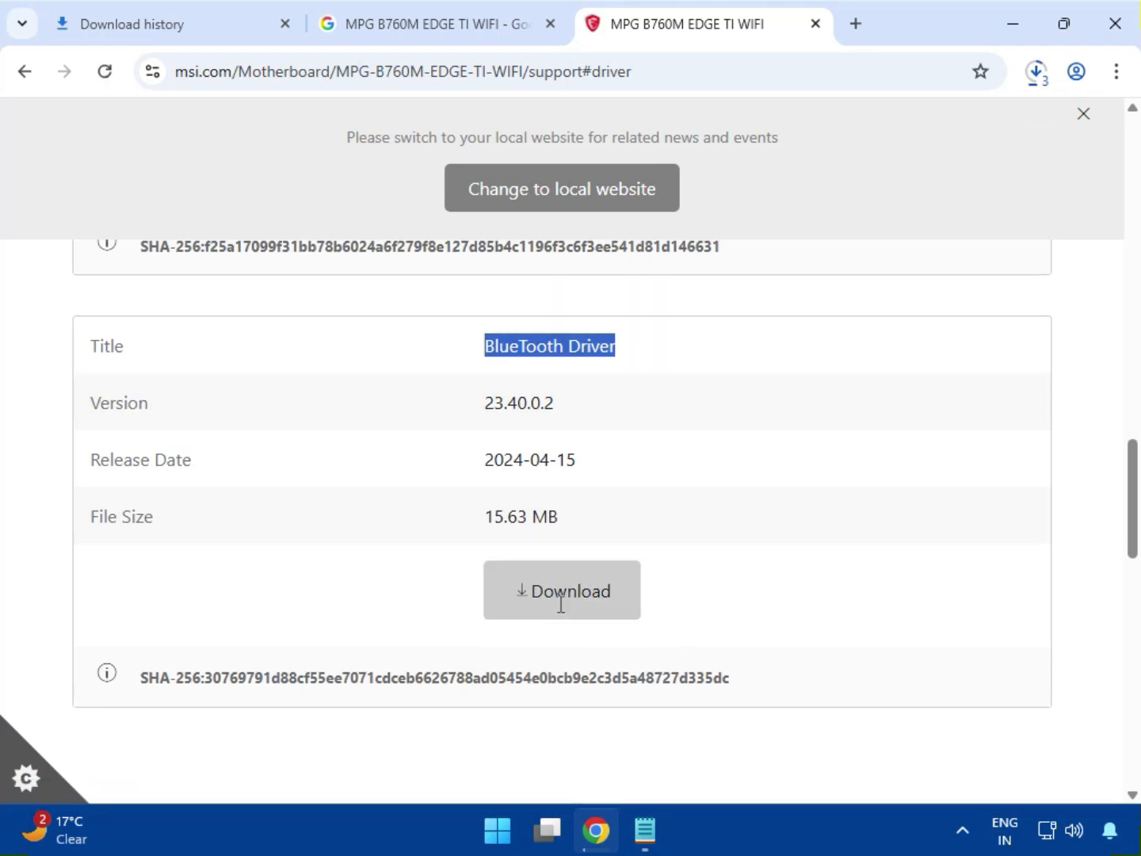
# Step: Switch to On-Board SATA AHCI/RAID Drivers and review the Intel Rapid Storage Technology Driver entry and its description
pyautogui.scroll(10, 560, 606)
pyautogui.click(215, 522)
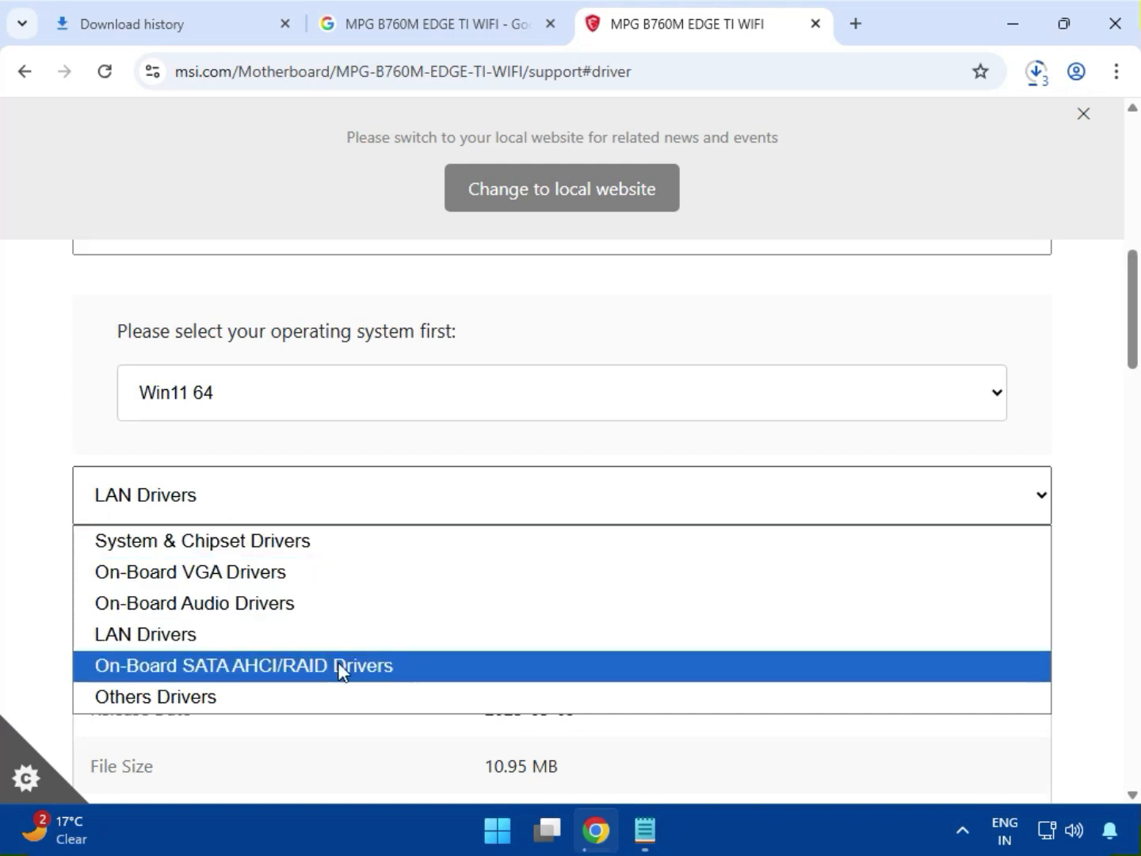
pyautogui.click(212, 670)
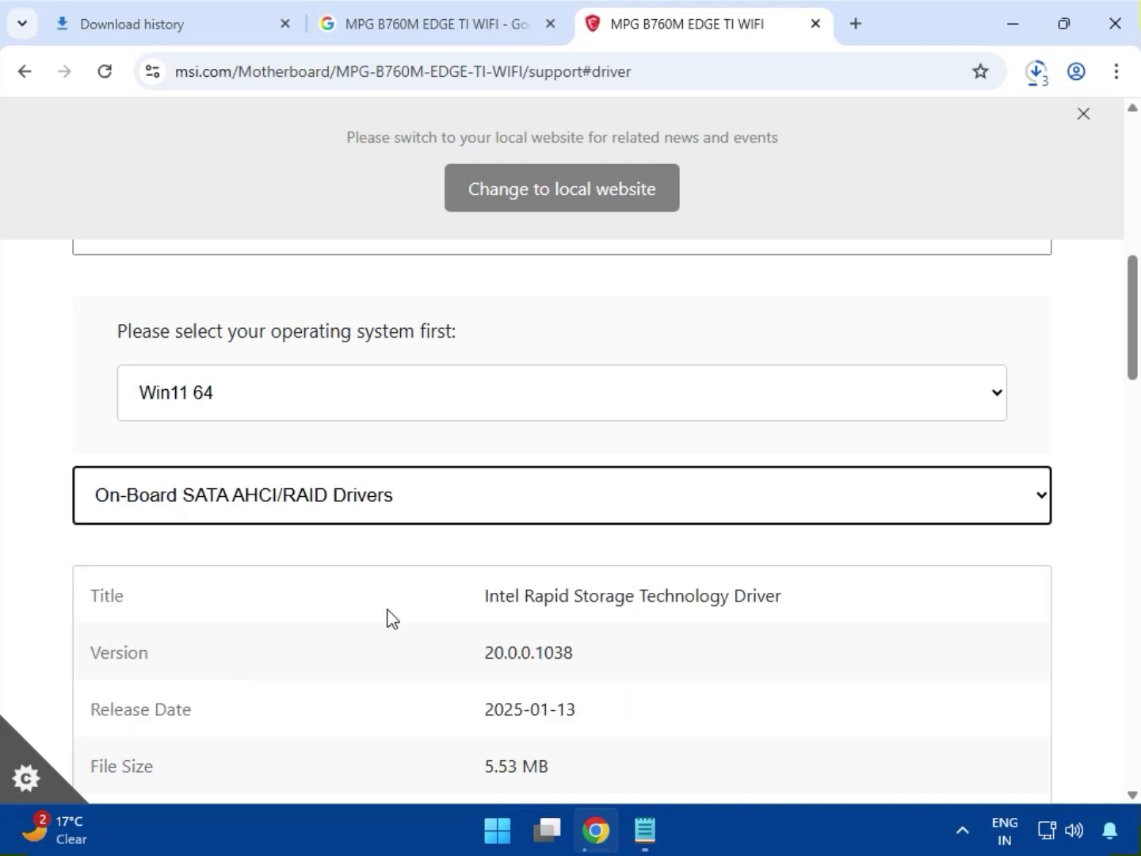
pyautogui.scroll(-3, 541, 445)
pyautogui.moveTo(576, 383); pyautogui.dragTo(748, 381)
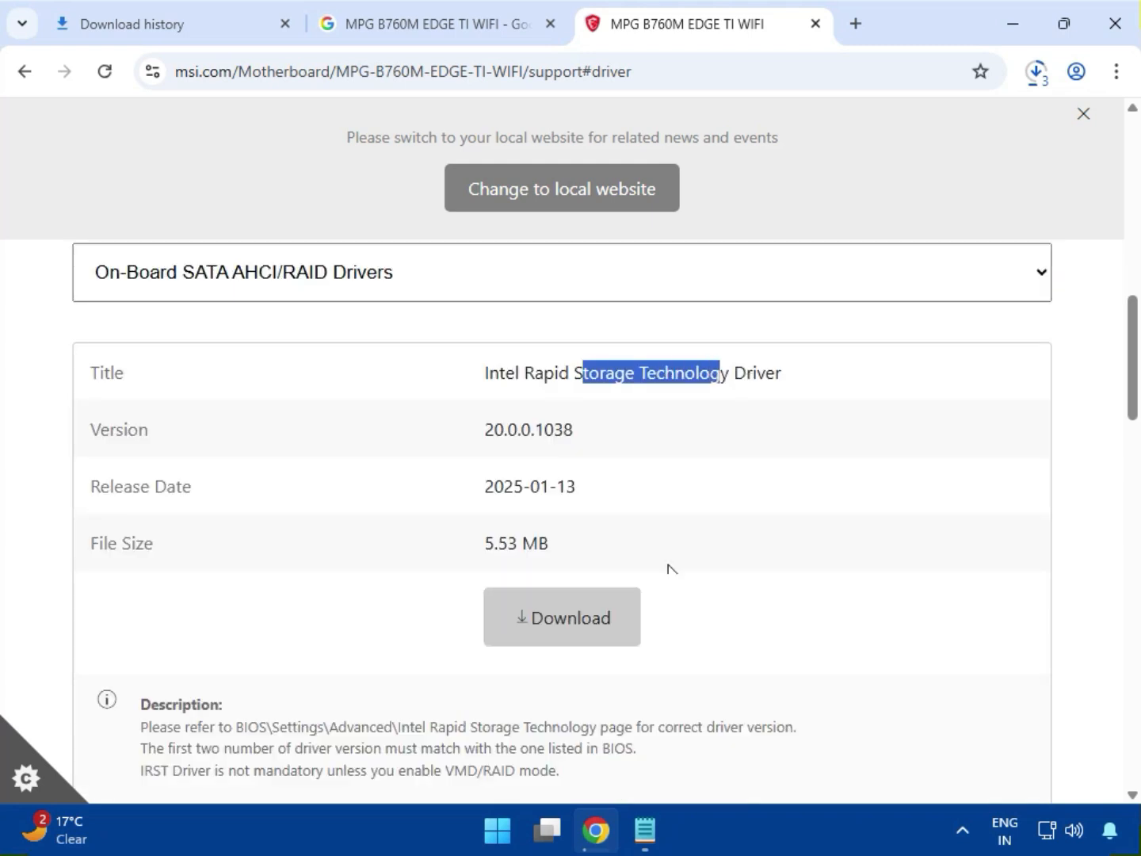
pyautogui.scroll(-3, 668, 566)
pyautogui.scroll(7, 388, 617)
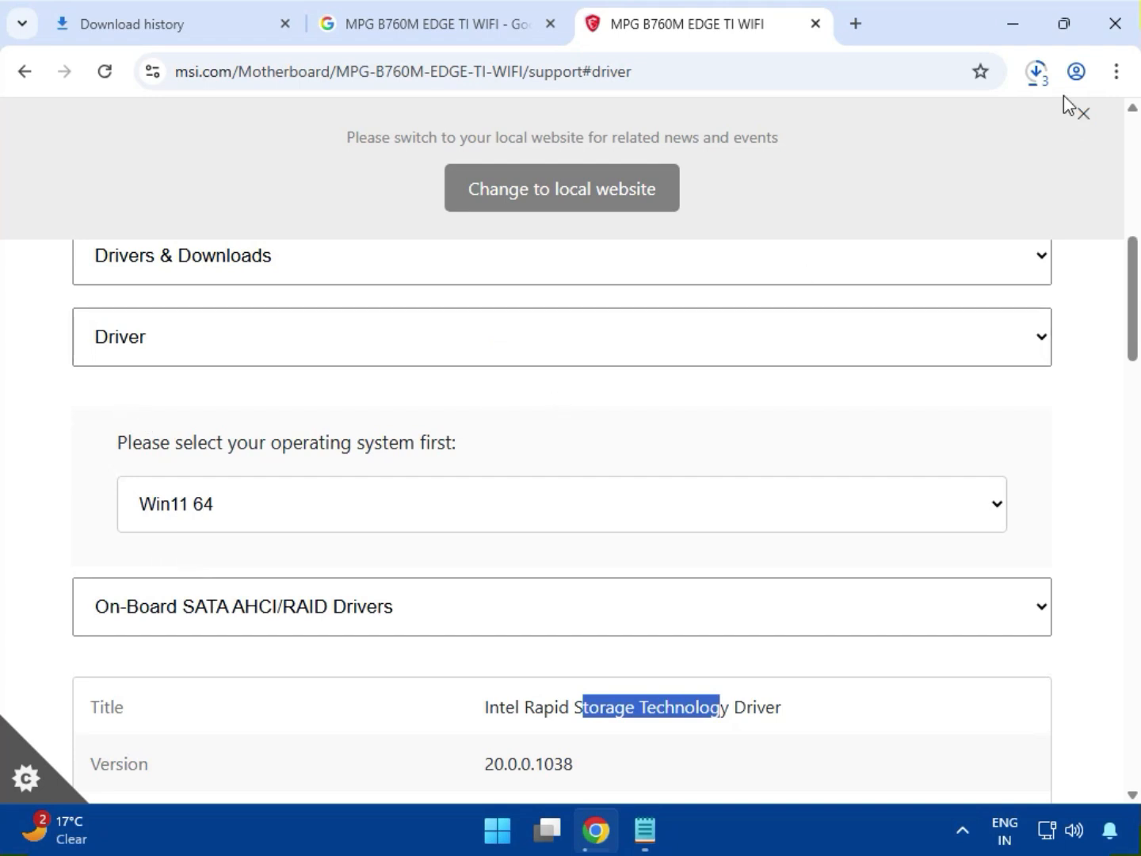
# Step: Open the full download history and show bt_drivers (3).zip in its folder in File Explorer
pyautogui.click(1039, 75)
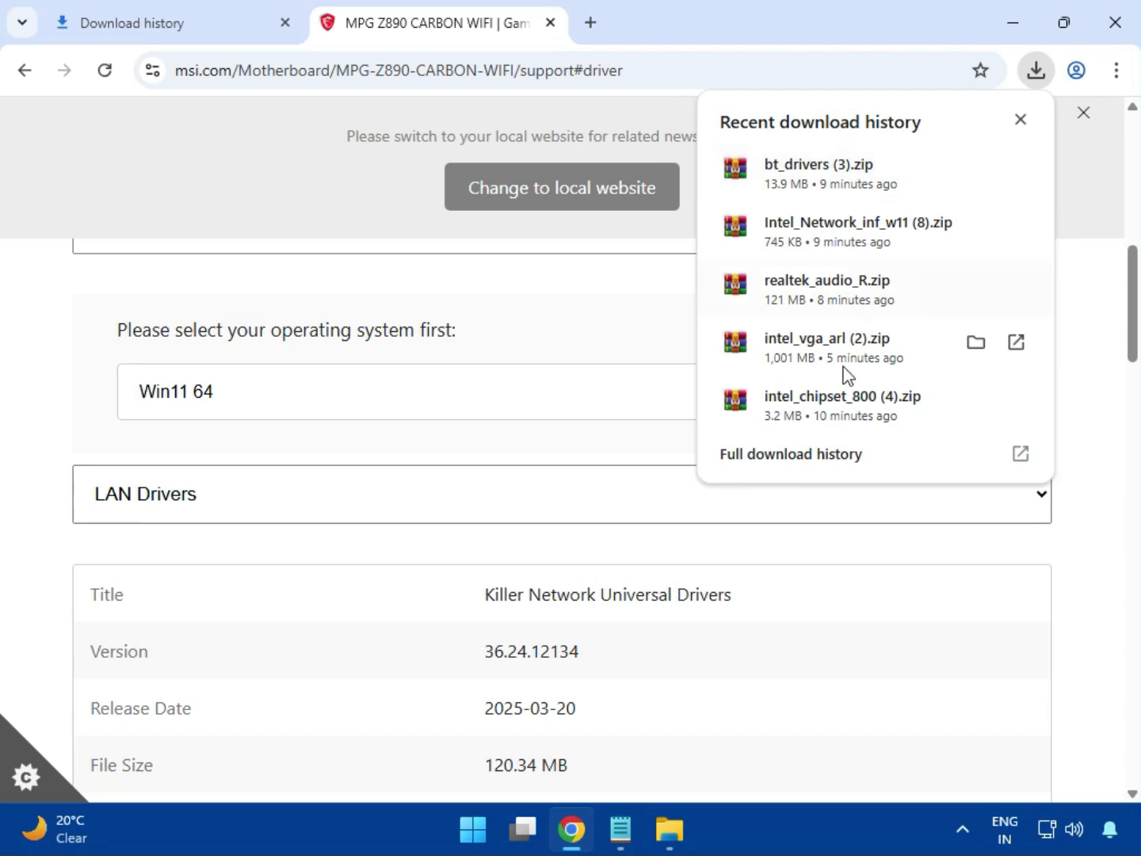
pyautogui.click(761, 461)
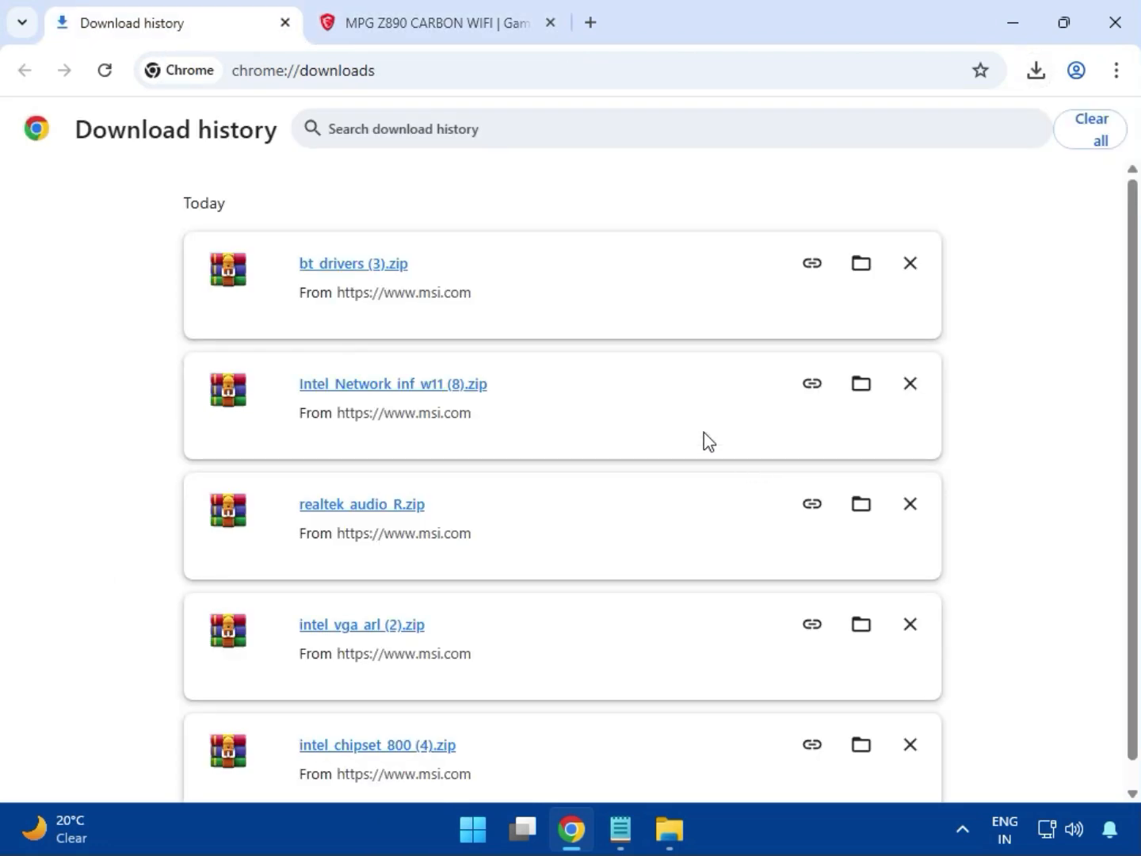
pyautogui.click(857, 265)
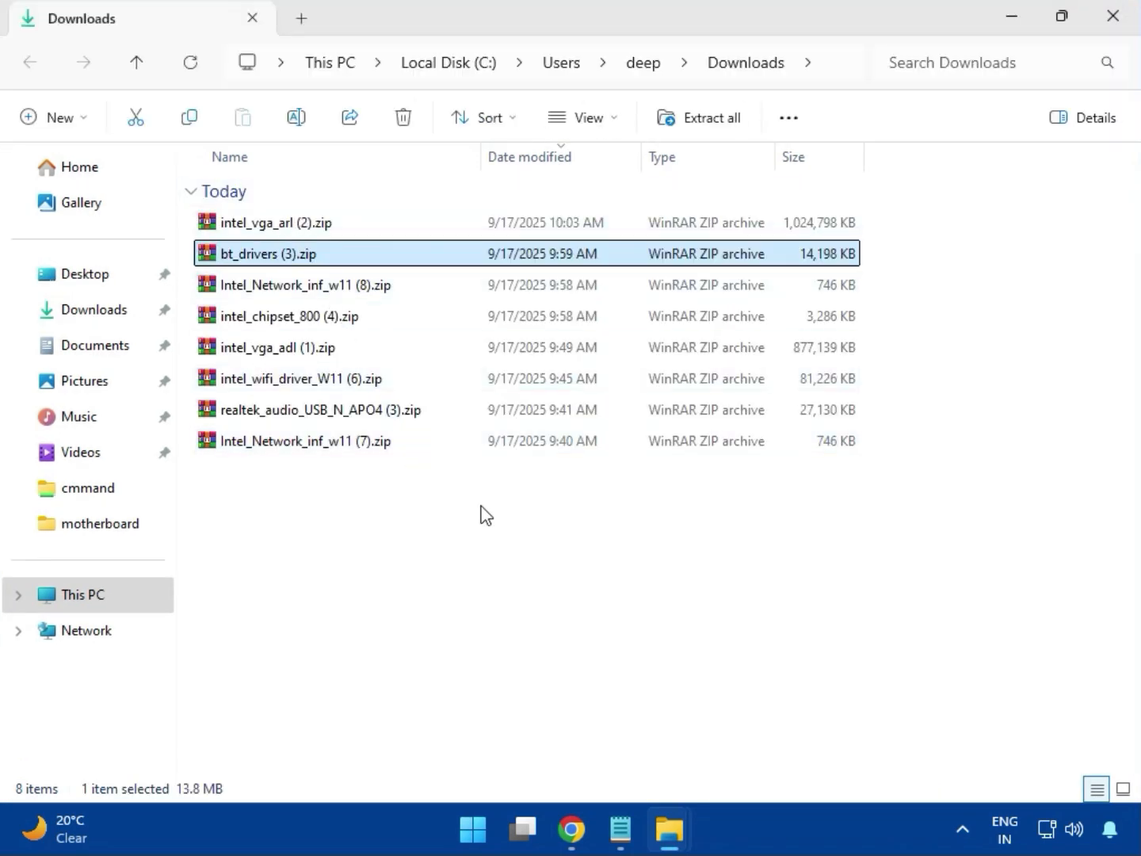
# Step: Open intel_vga_arl (2).zip in WinRAR, dismiss the licence reminder and enter the Intel VGA Driver_32.0.101.6629 folder
pyautogui.click(316, 232)
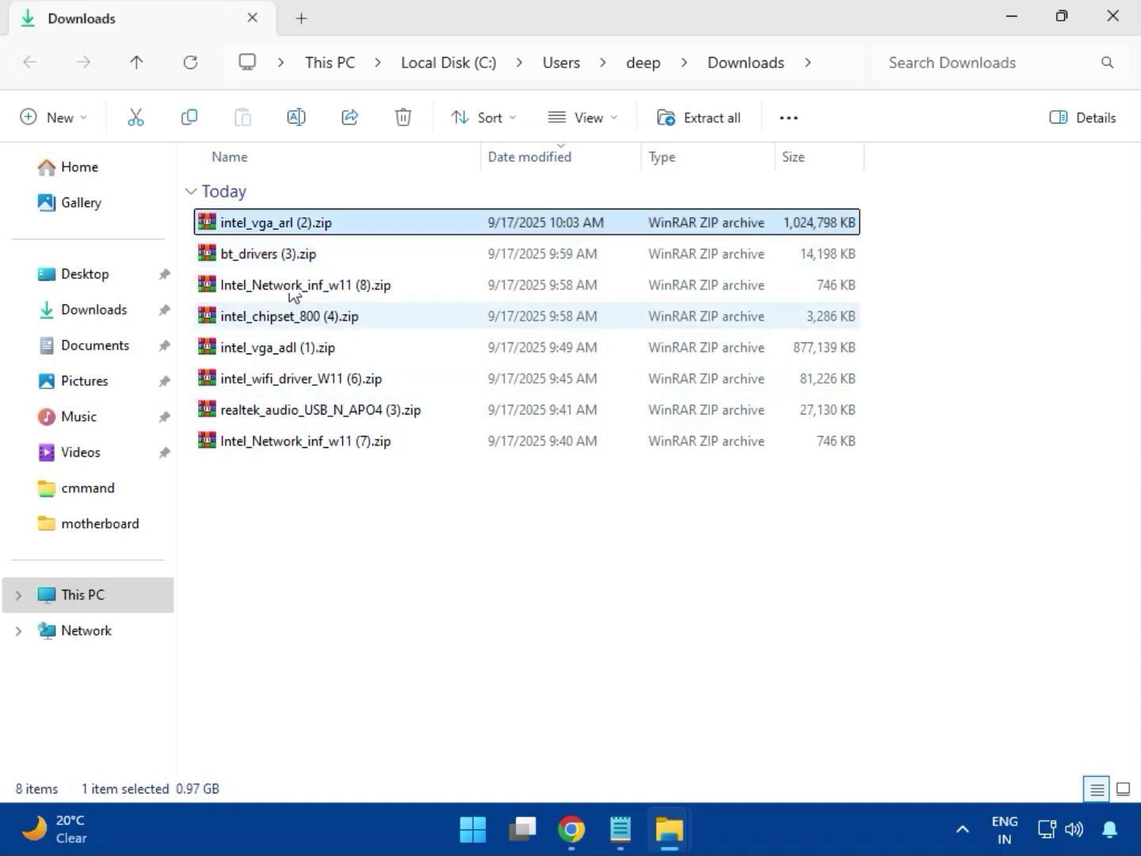
pyautogui.doubleClick(310, 230)
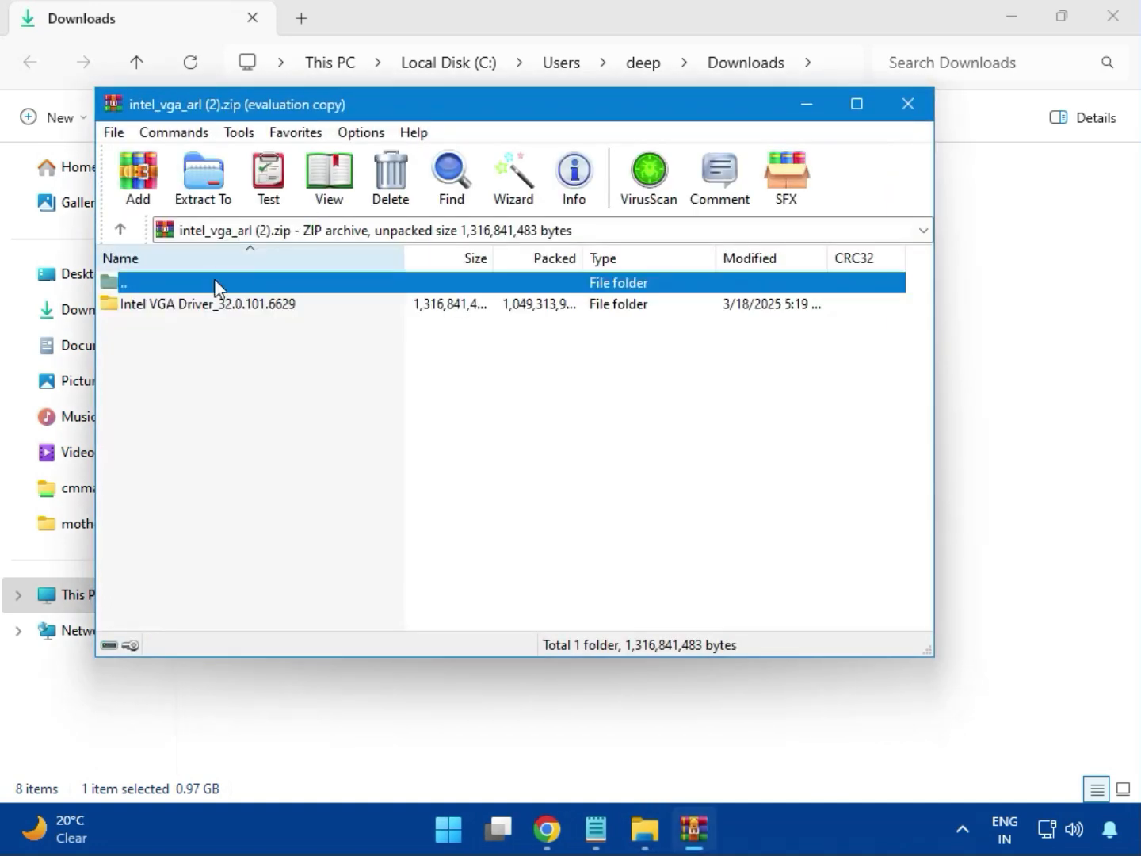
pyautogui.click(205, 308)
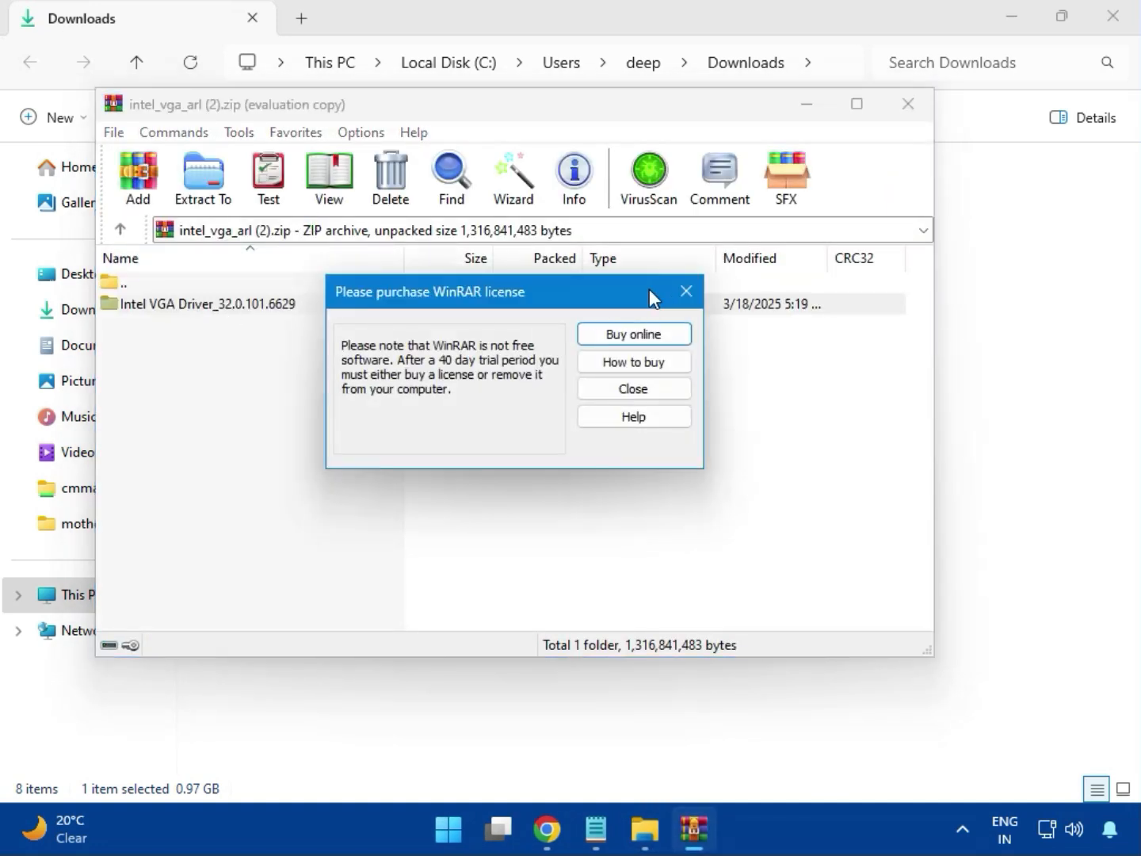
pyautogui.click(683, 291)
pyautogui.doubleClick(239, 305)
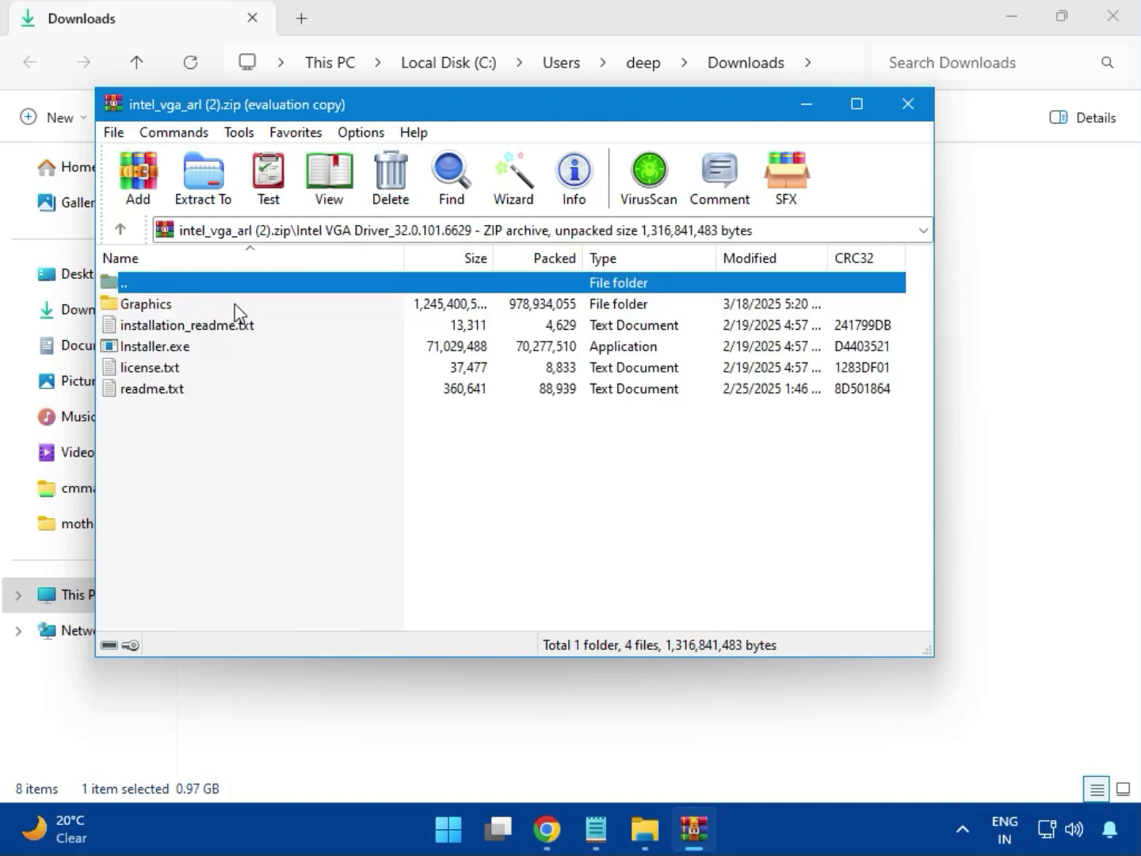
# Step: Try to install the Intel graphics driver with Installer.exe, allowing it to make changes, and close the installer and archive
pyautogui.click(189, 348)
pyautogui.doubleClick(224, 349)
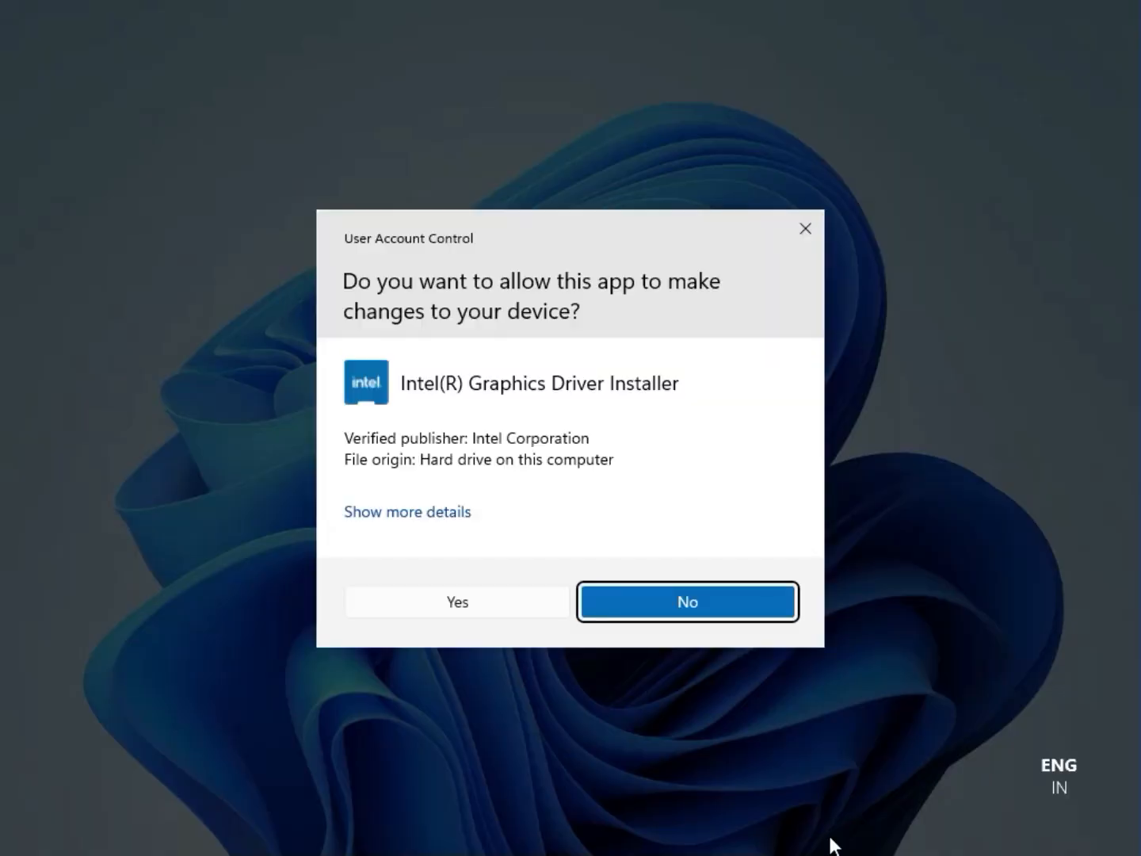
pyautogui.click(443, 603)
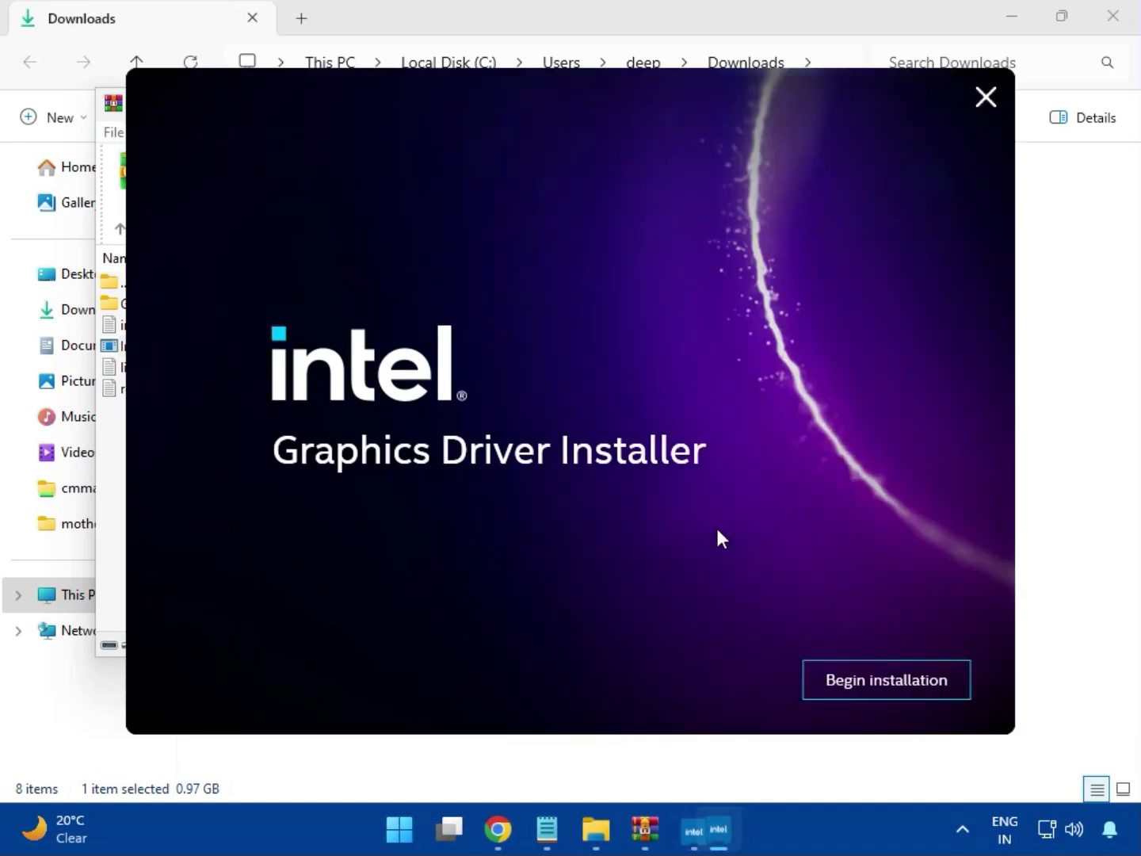
pyautogui.click(872, 680)
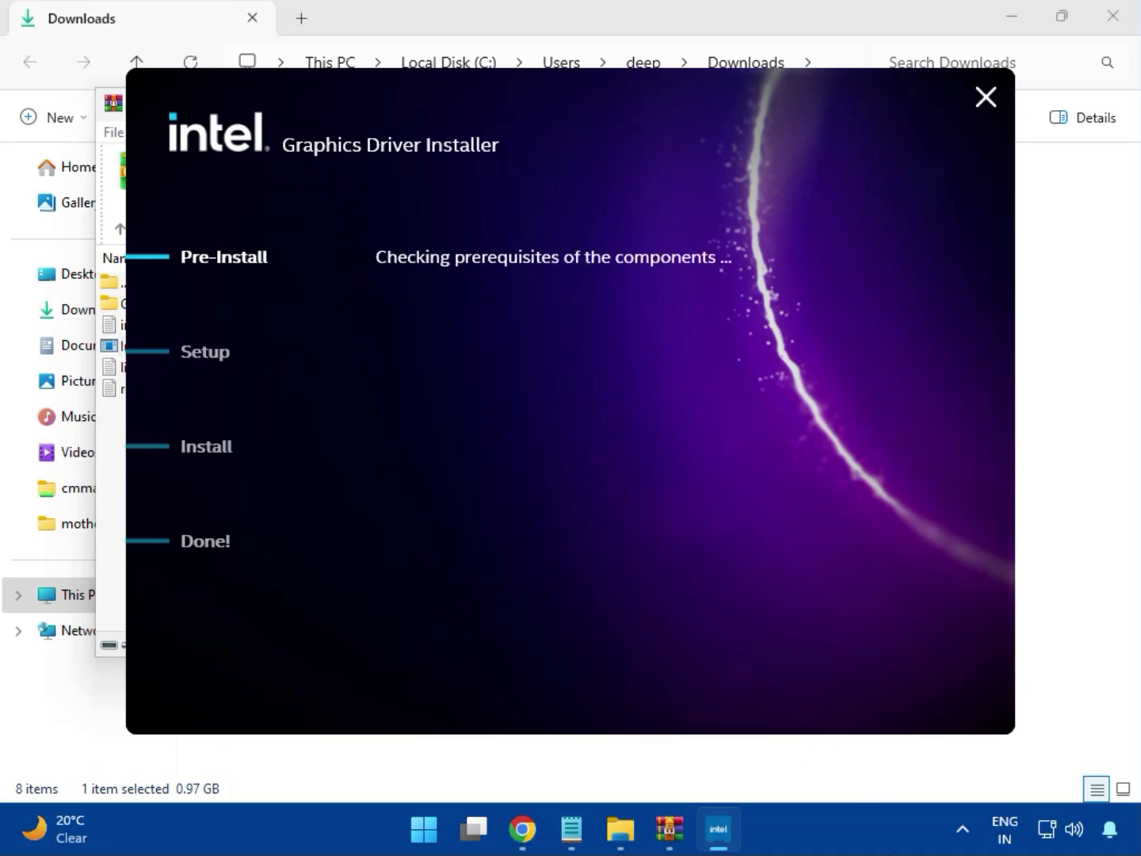
pyautogui.click(921, 693)
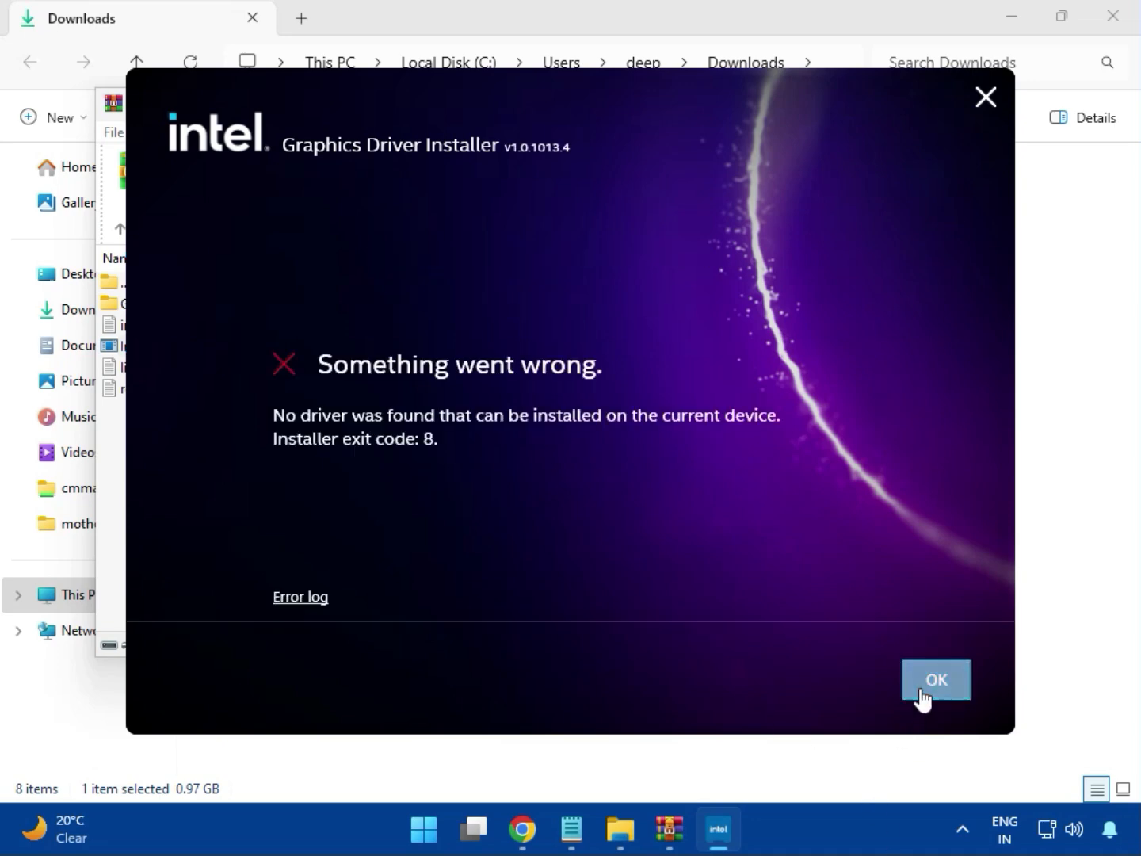
pyautogui.click(903, 103)
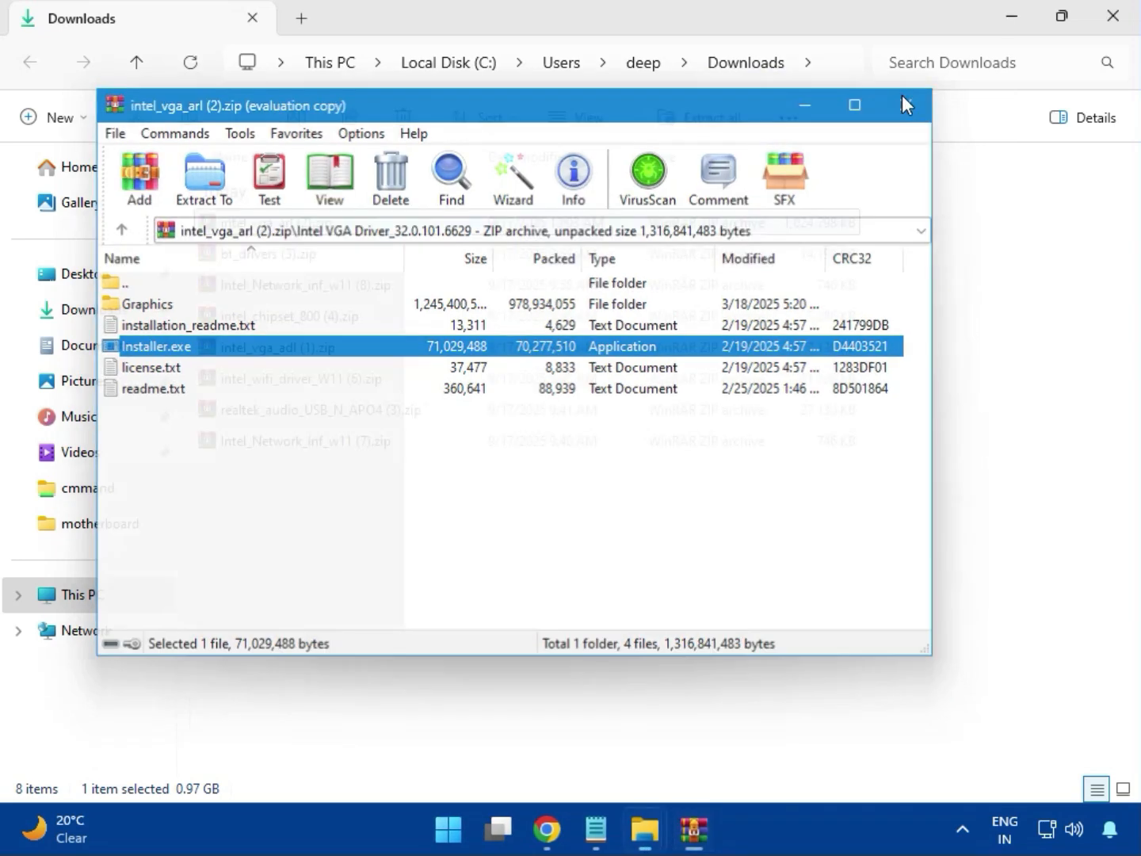
# Step: Open bt_drivers (3).zip and launch Intel Bluetooth.msi from the Intel BlueTooth Driver_23.70.0.2 folder
pyautogui.click(225, 267)
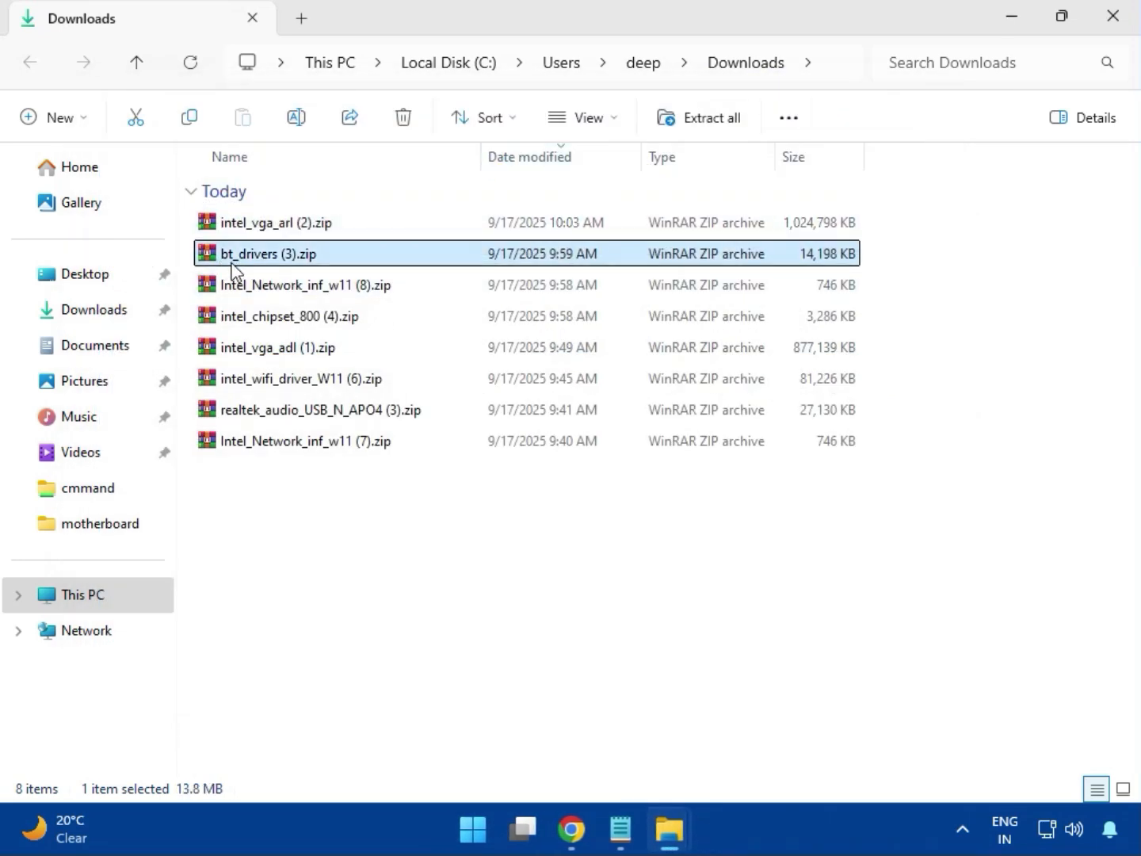
pyautogui.doubleClick(275, 254)
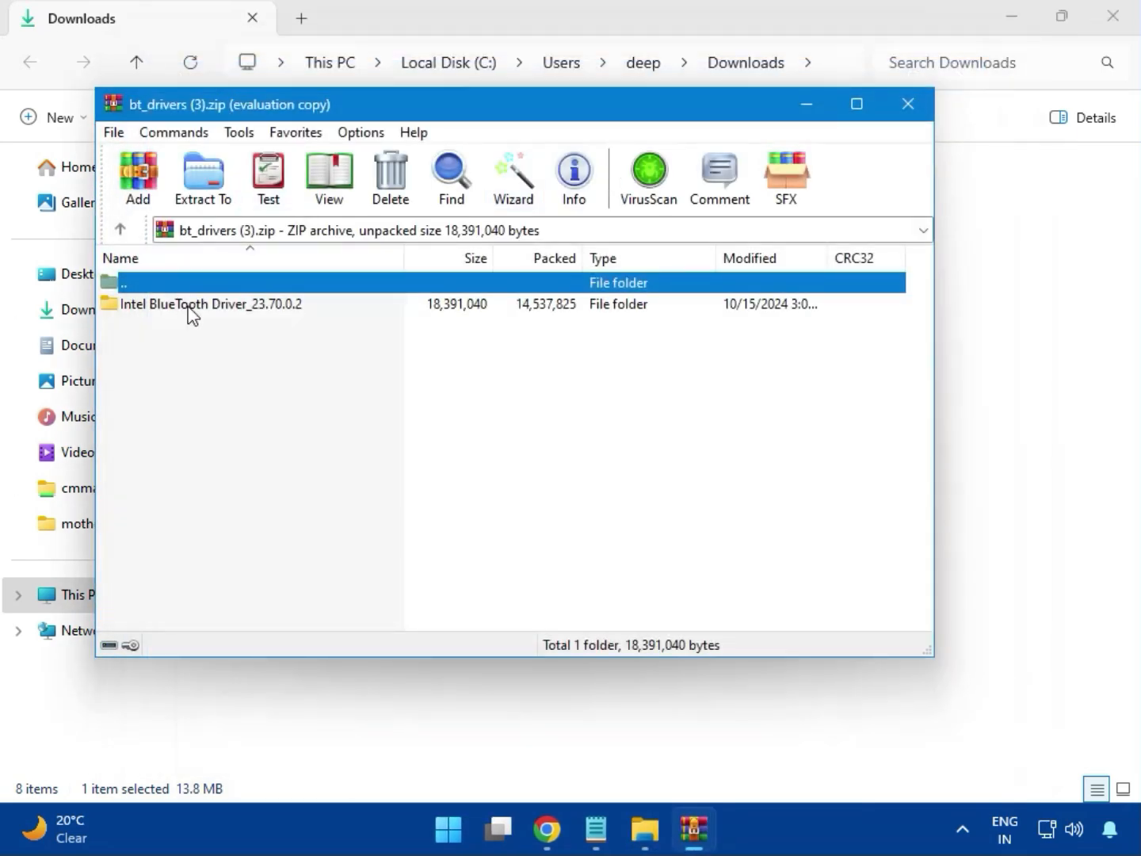
pyautogui.click(135, 306)
pyautogui.doubleClick(212, 310)
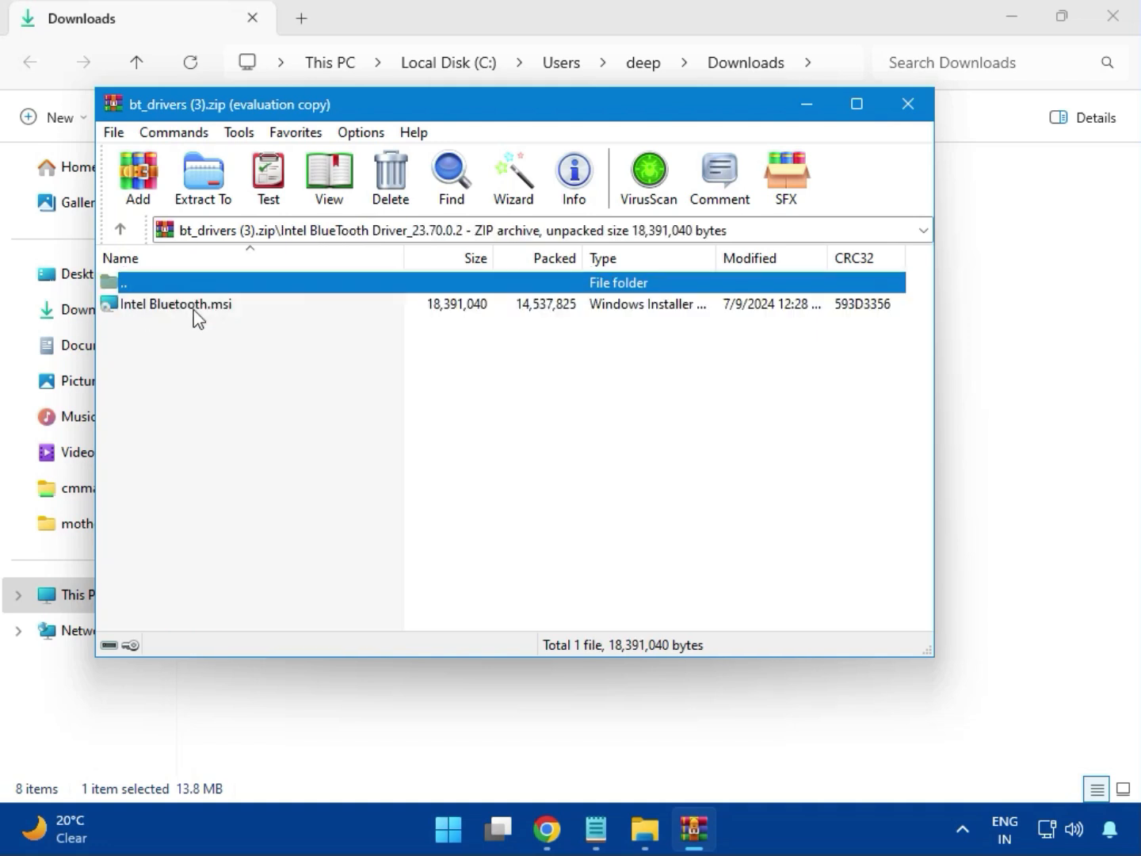
pyautogui.doubleClick(190, 311)
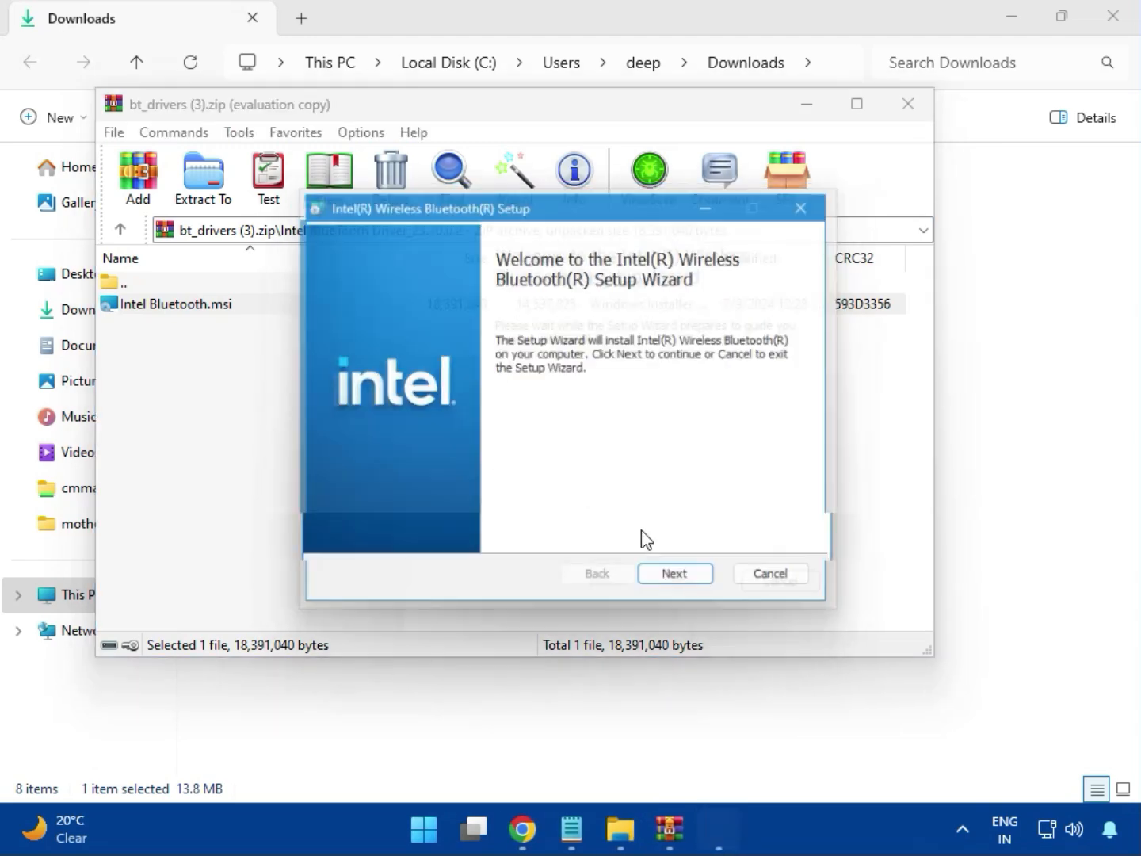
# Step: Install Intel Wireless Bluetooth with the licence accepted and the Typical setup type, allow the changes, and close the setup and archive
pyautogui.click(686, 587)
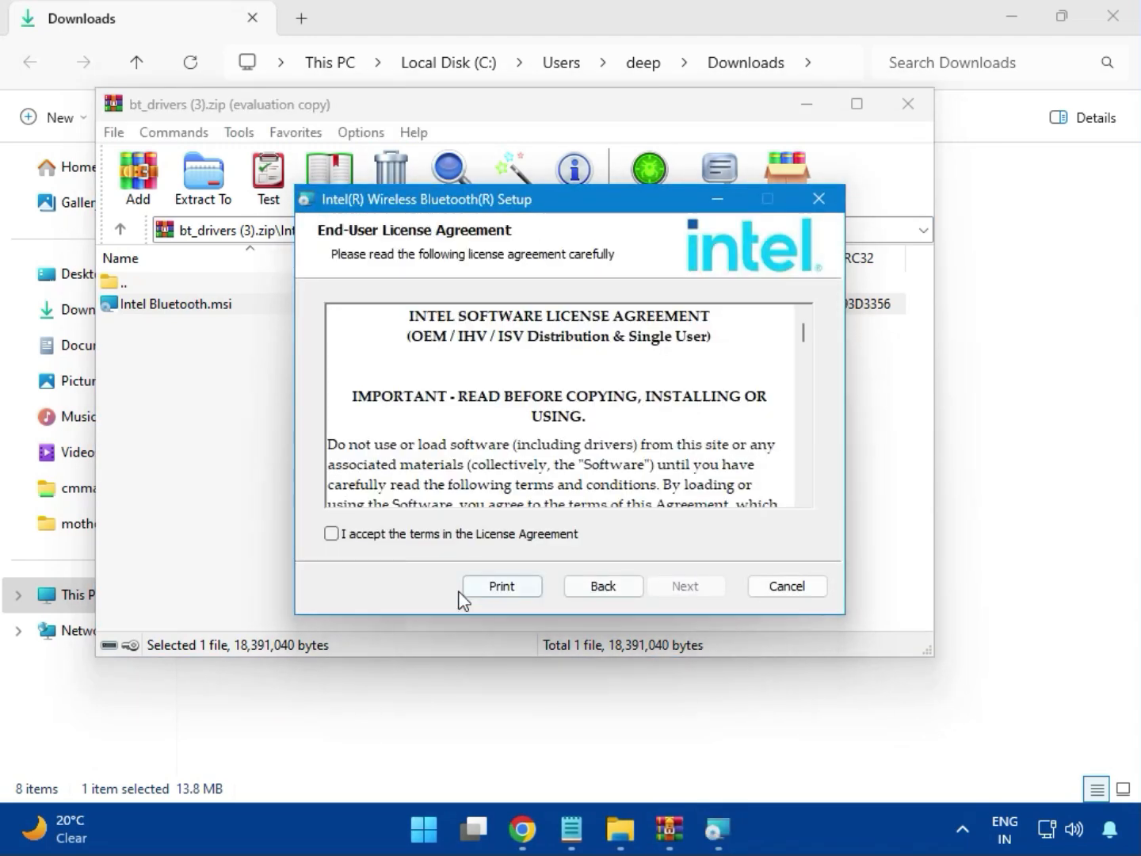
pyautogui.click(402, 538)
pyautogui.click(676, 587)
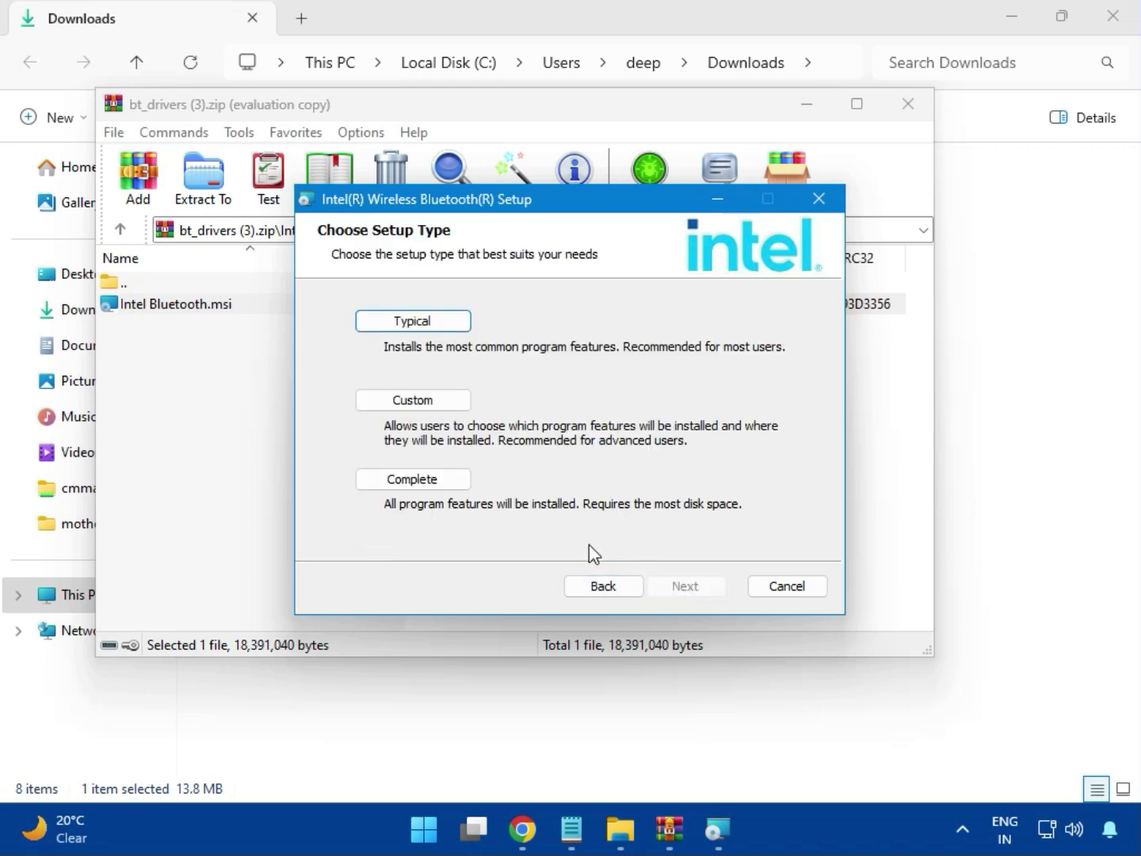
pyautogui.click(395, 323)
pyautogui.click(654, 587)
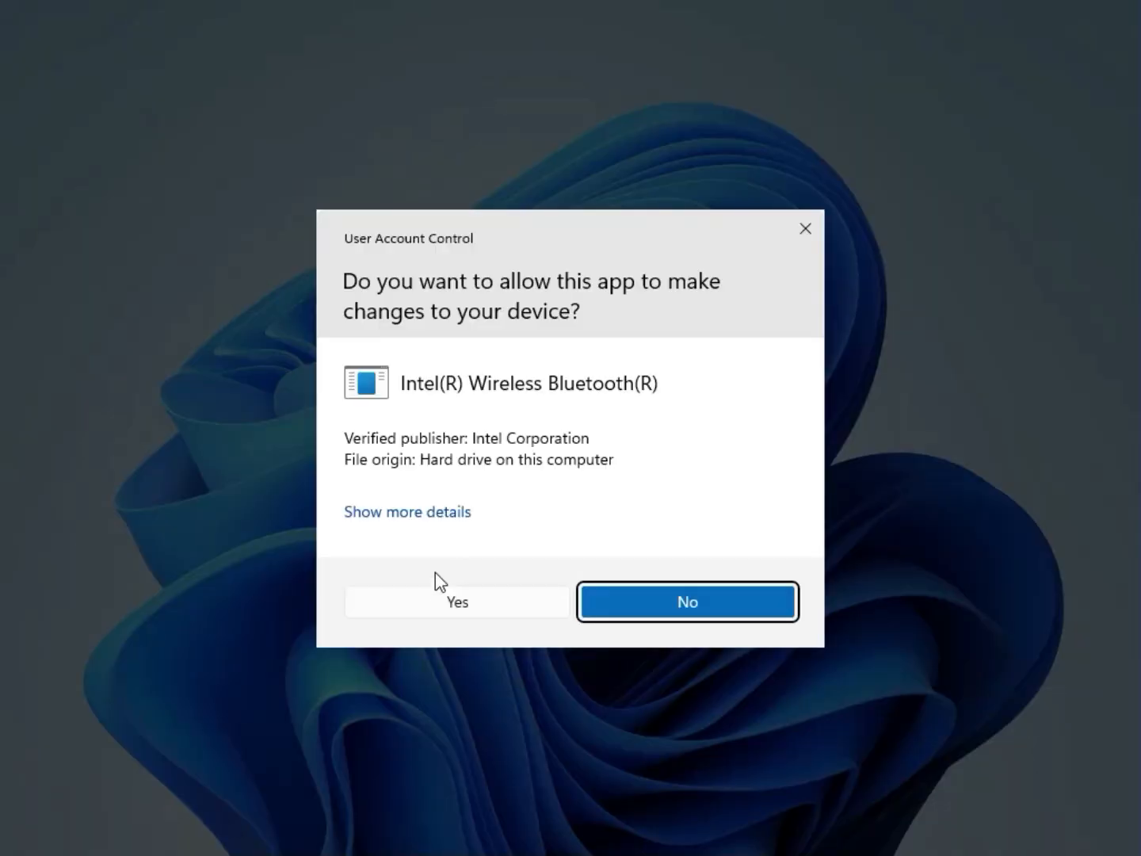
pyautogui.click(439, 591)
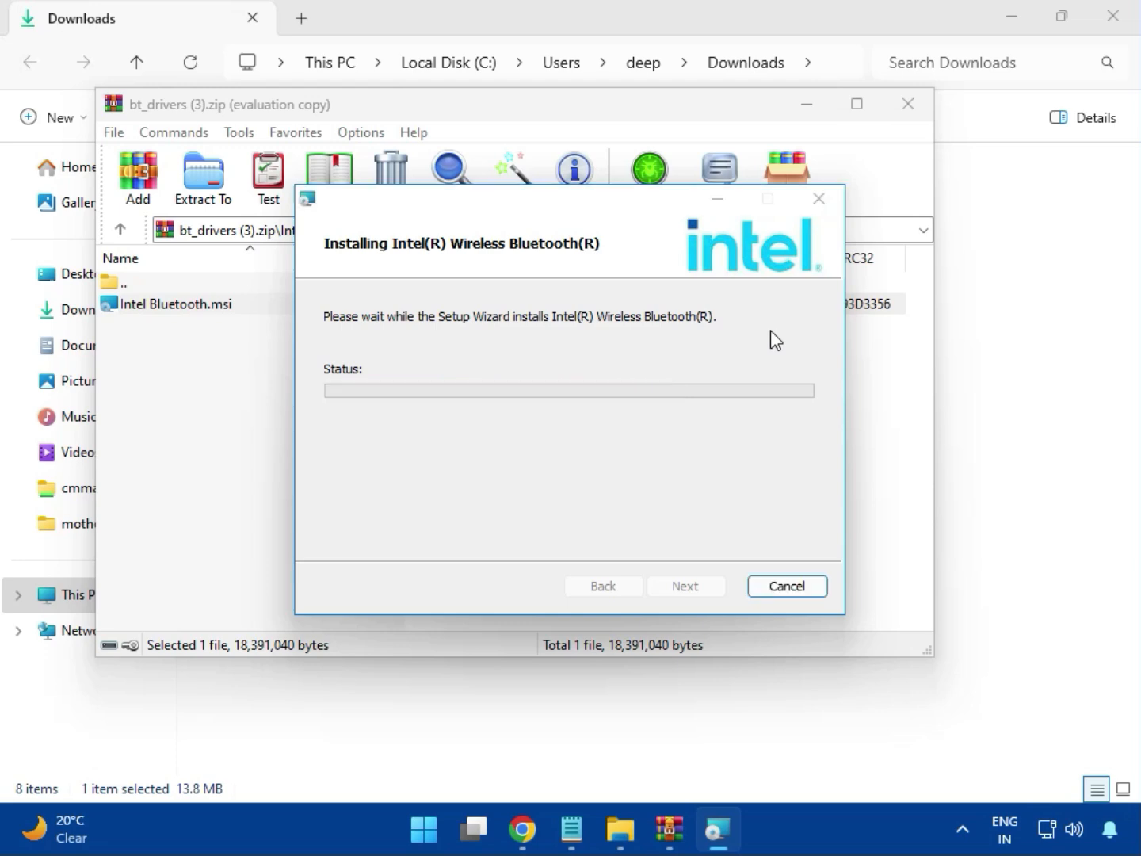
pyautogui.click(687, 587)
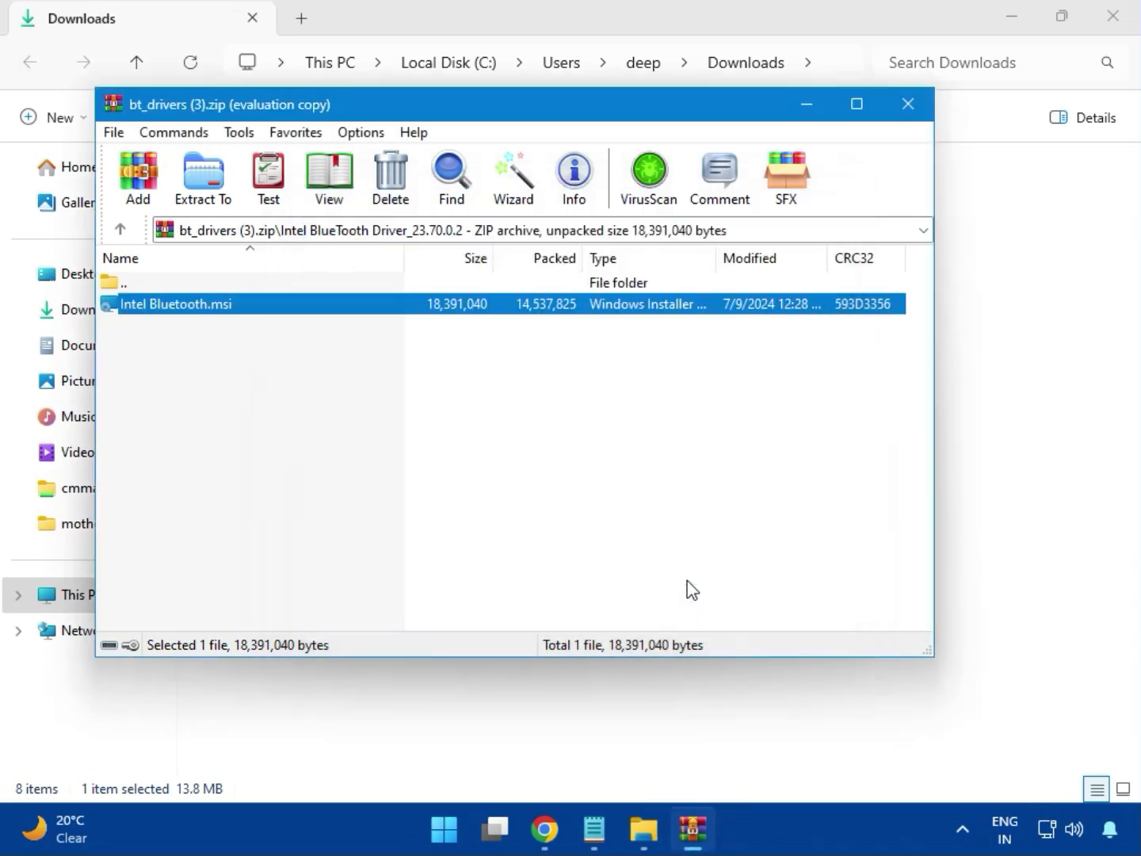
pyautogui.click(919, 117)
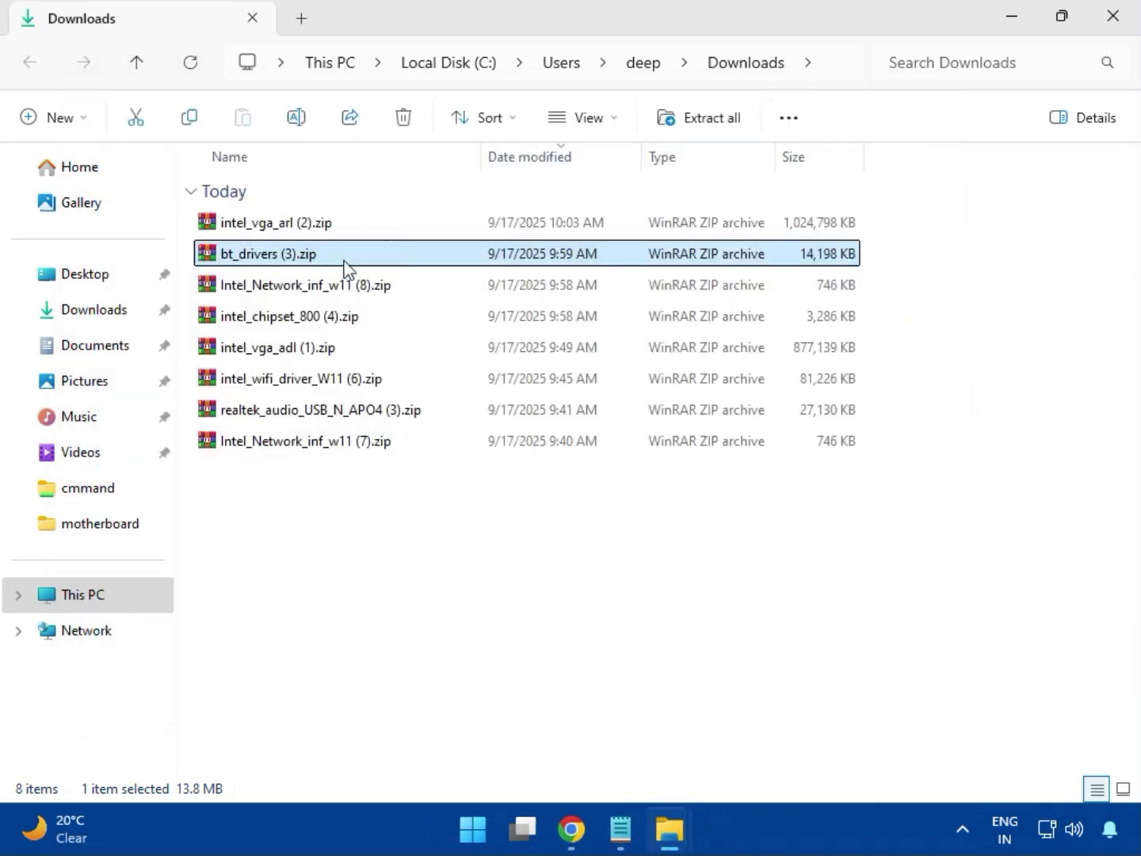
# Step: Open Intel_Network_inf_w11 (8).zip and enter its W11 folder
pyautogui.click(298, 295)
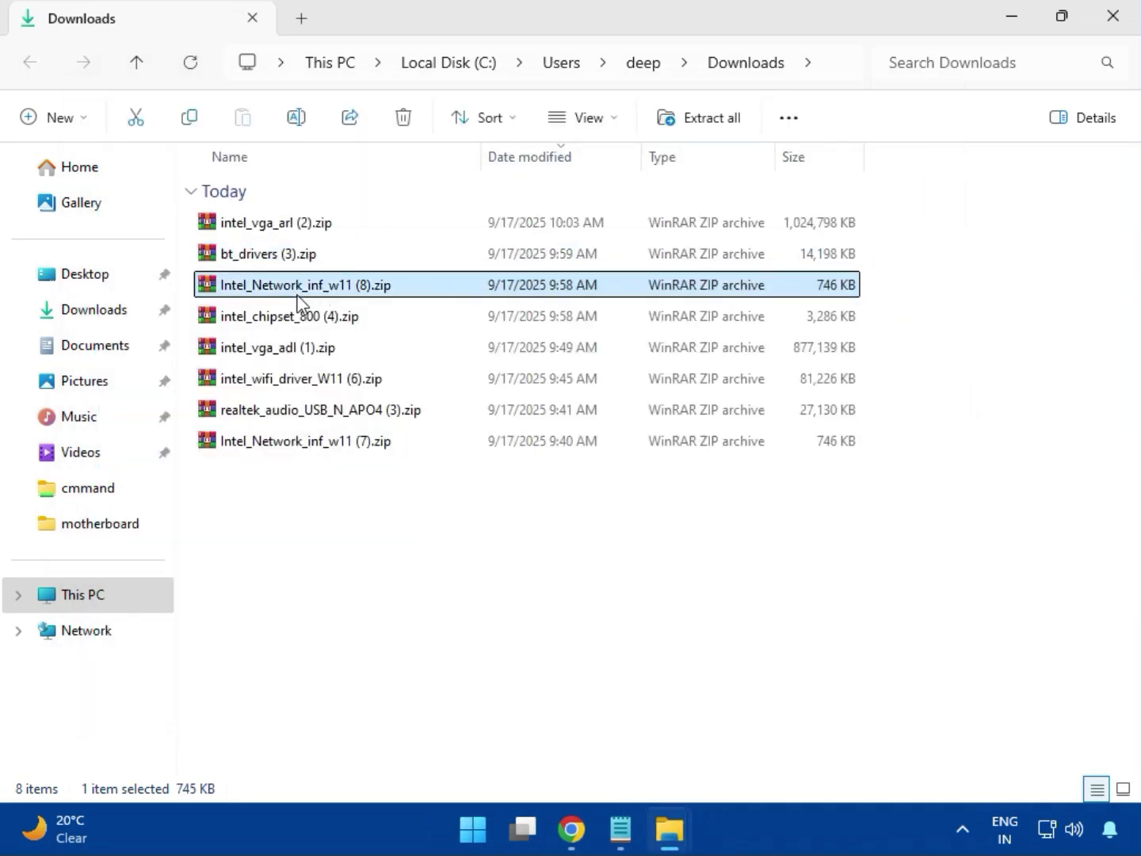
pyautogui.doubleClick(316, 290)
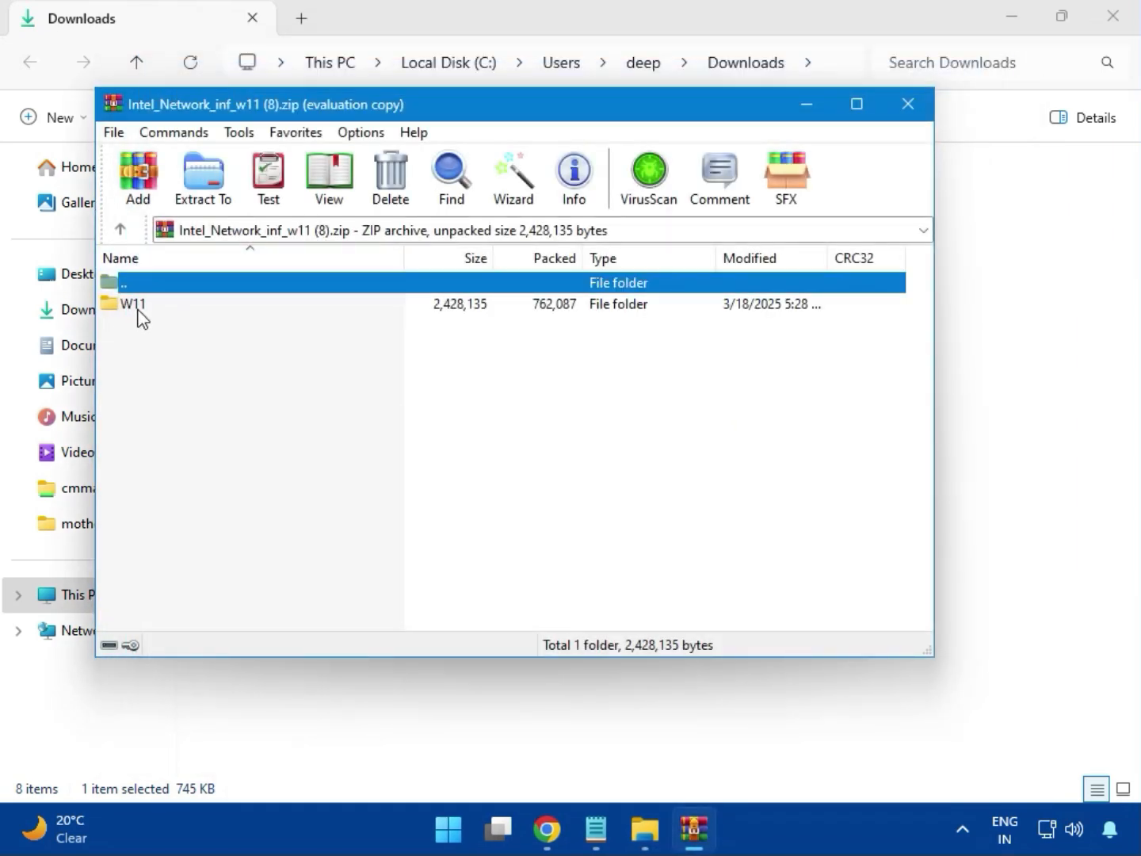
pyautogui.click(138, 317)
pyautogui.doubleClick(144, 317)
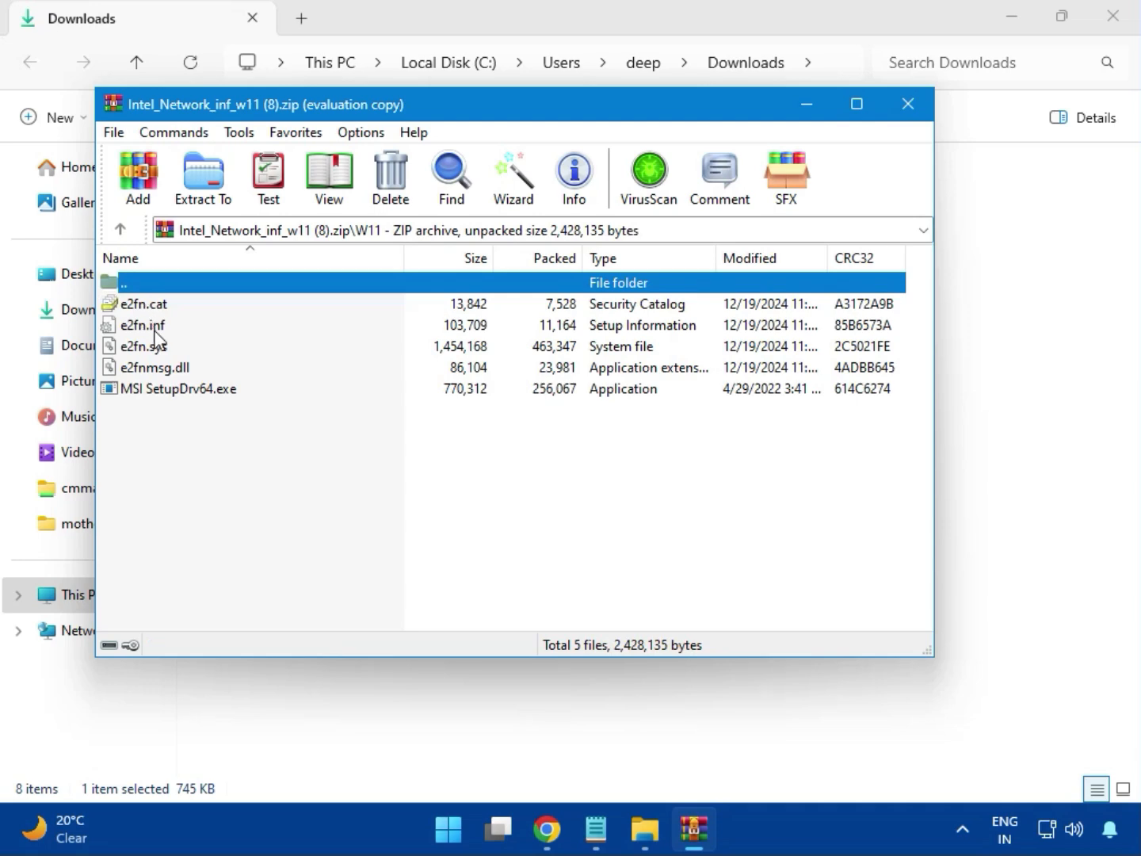
# Step: Try to install the Intel network driver with MSI SetupDrv64.exe, and close the setup window and the archive
pyautogui.doubleClick(211, 394)
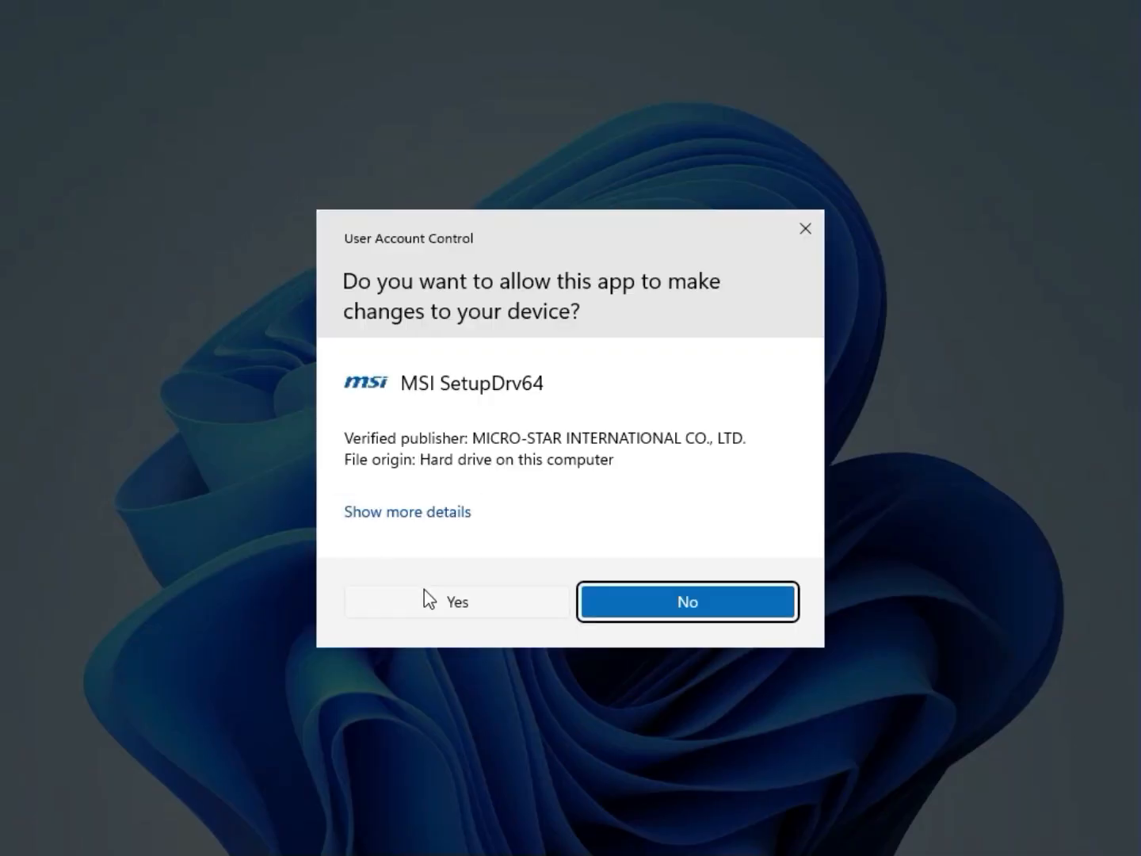
pyautogui.click(426, 595)
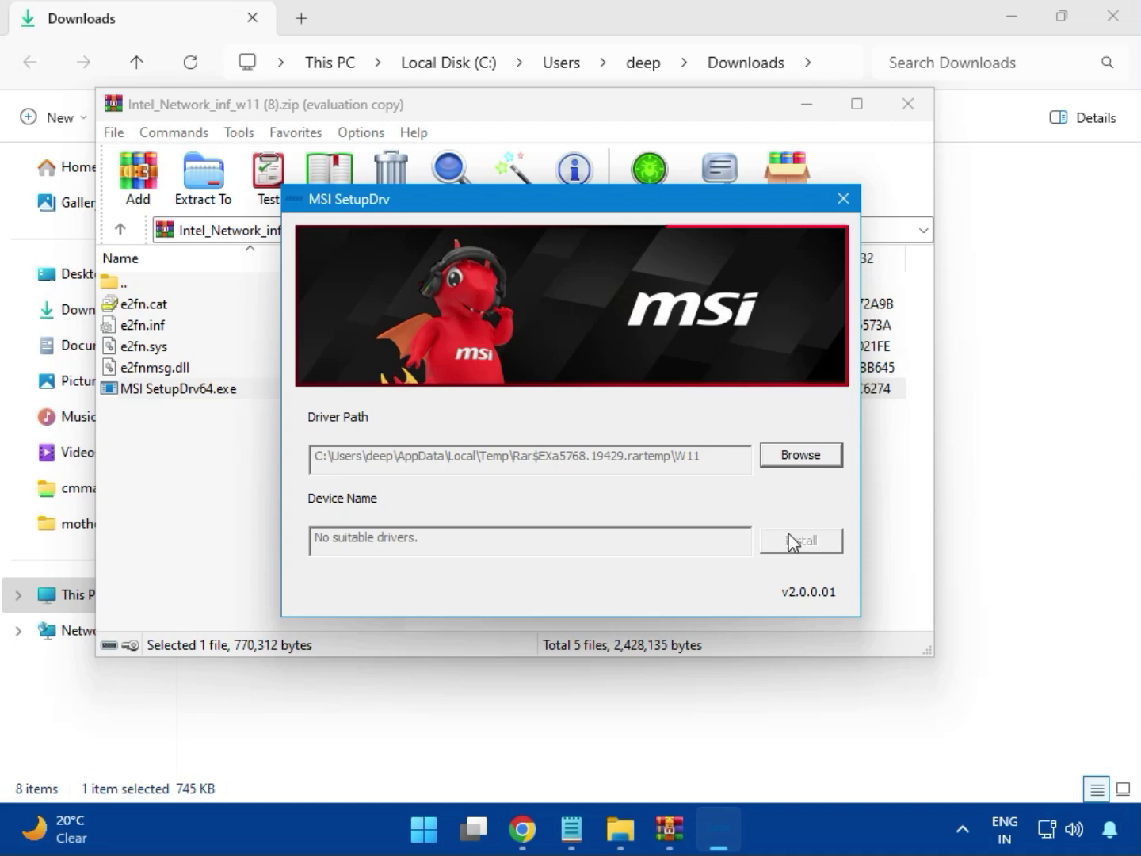
pyautogui.click(843, 198)
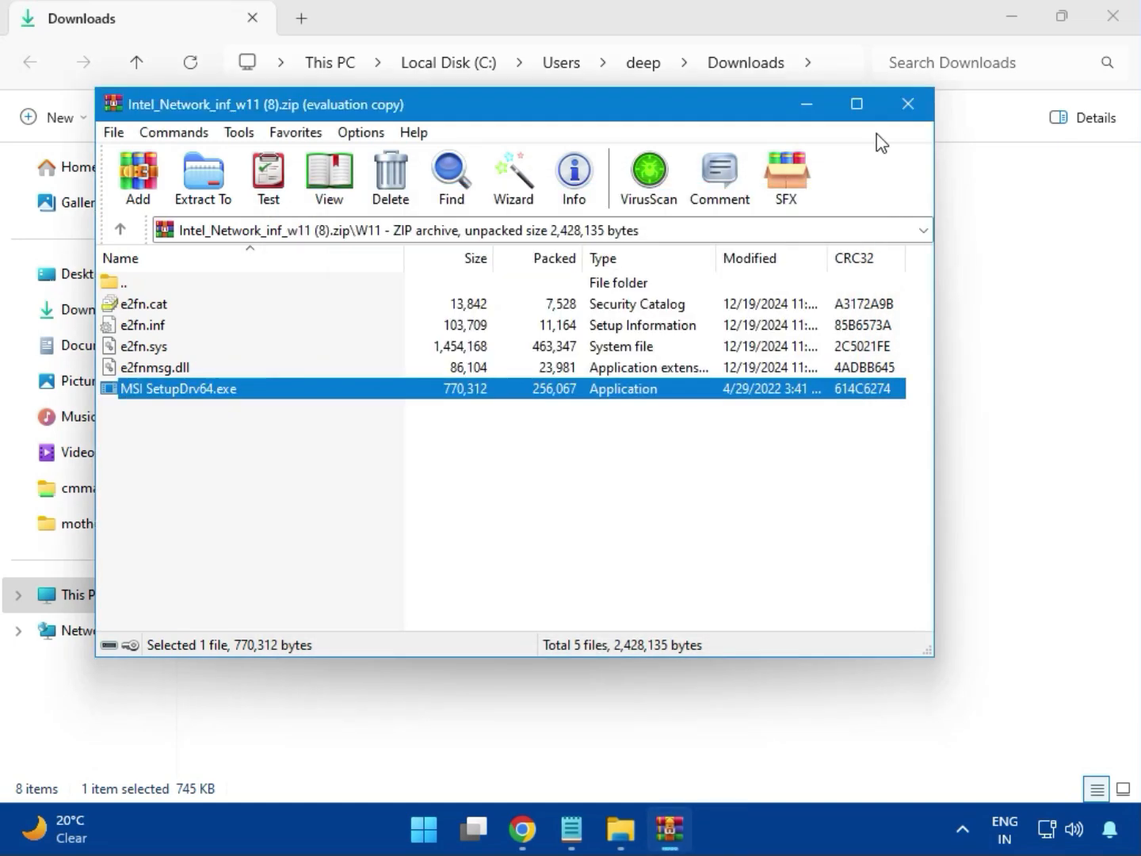
pyautogui.click(908, 103)
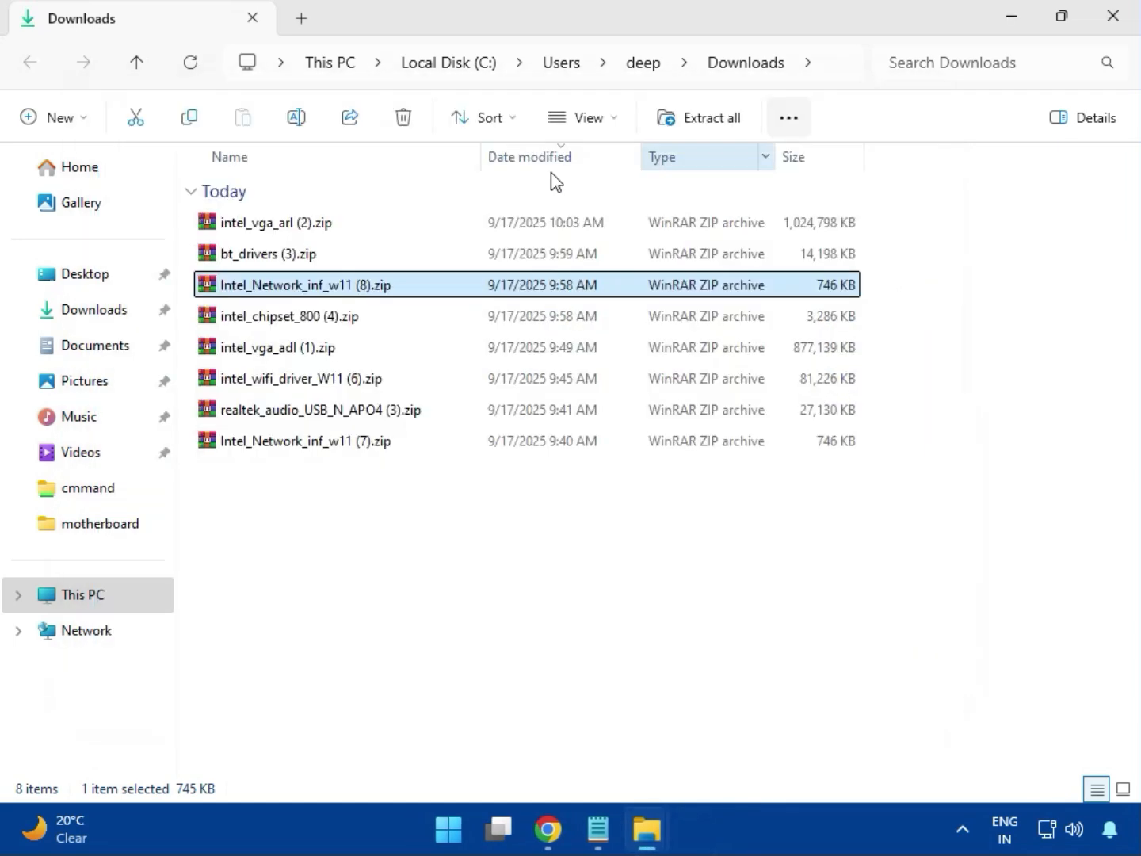
# Step: Open intel_chipset_800 (4).zip and launch SetupChipset.exe from the Intel Chipset Driver_10.1.20062.8627 folder
pyautogui.click(266, 323)
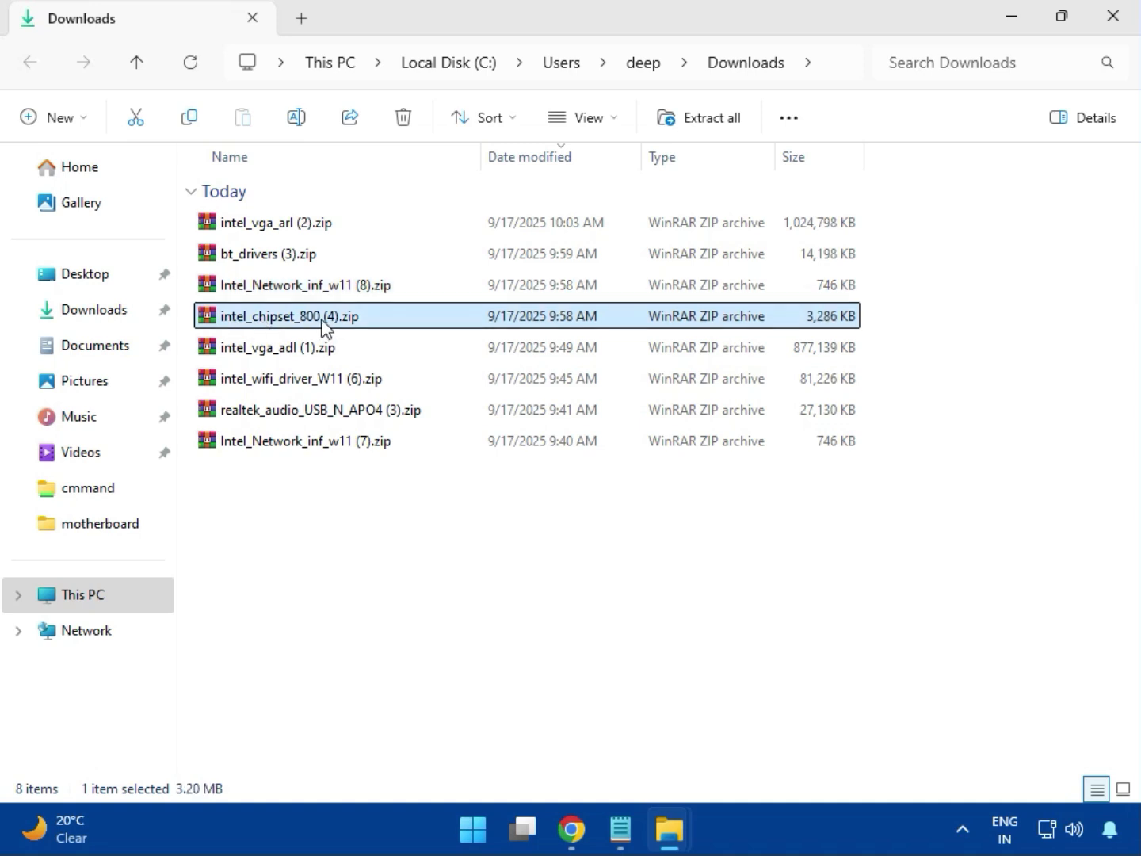
pyautogui.doubleClick(323, 325)
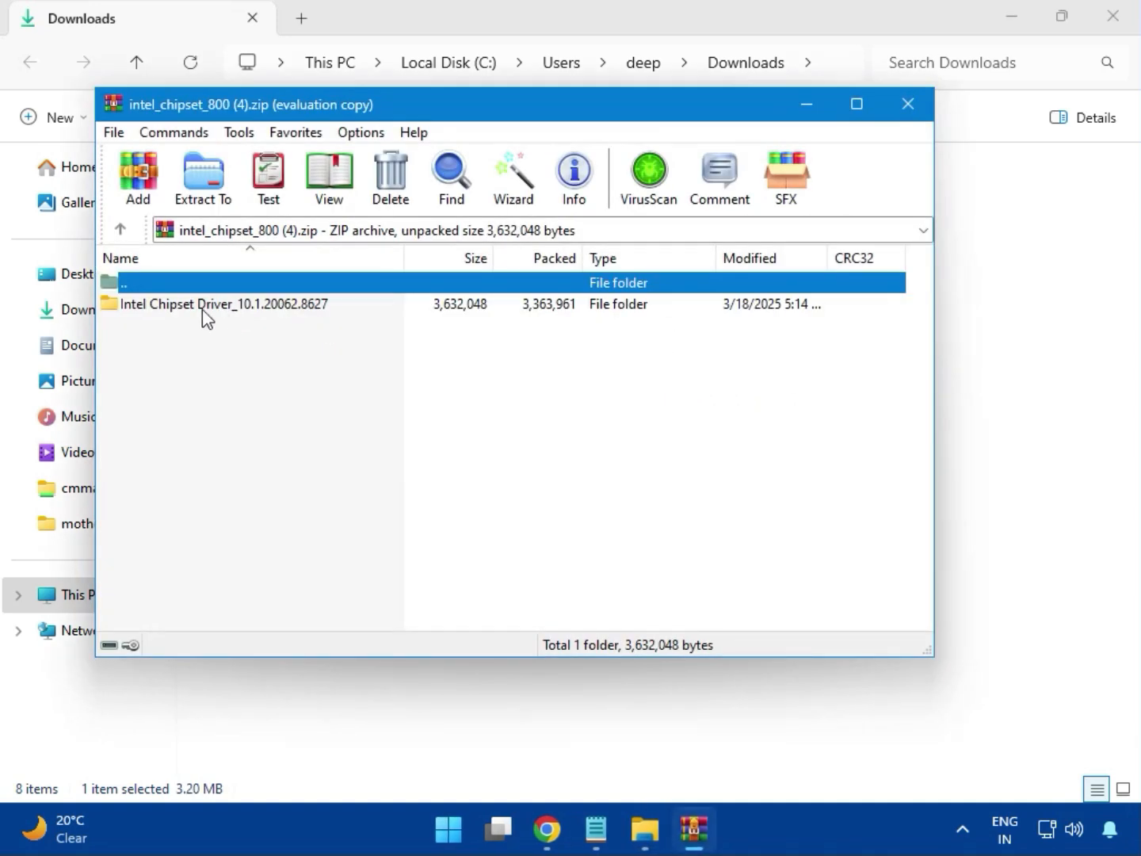
pyautogui.click(161, 309)
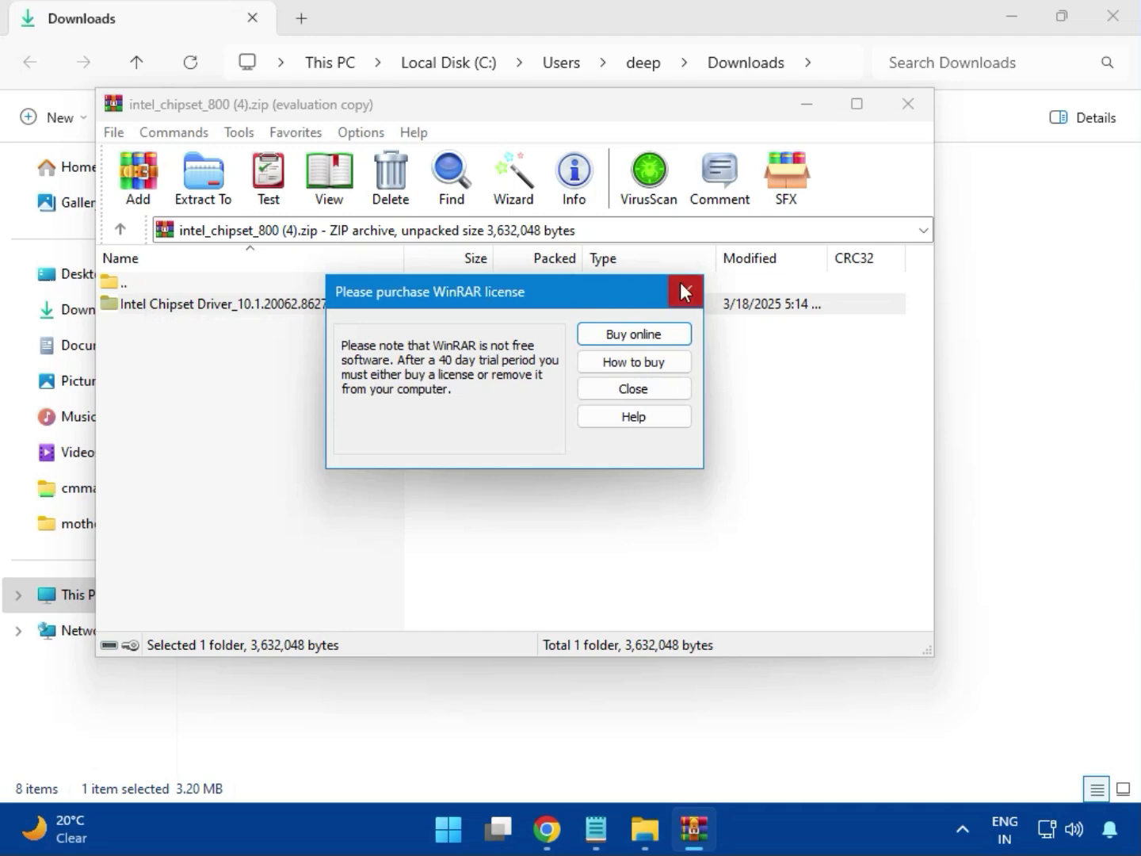
pyautogui.click(683, 290)
pyautogui.doubleClick(280, 317)
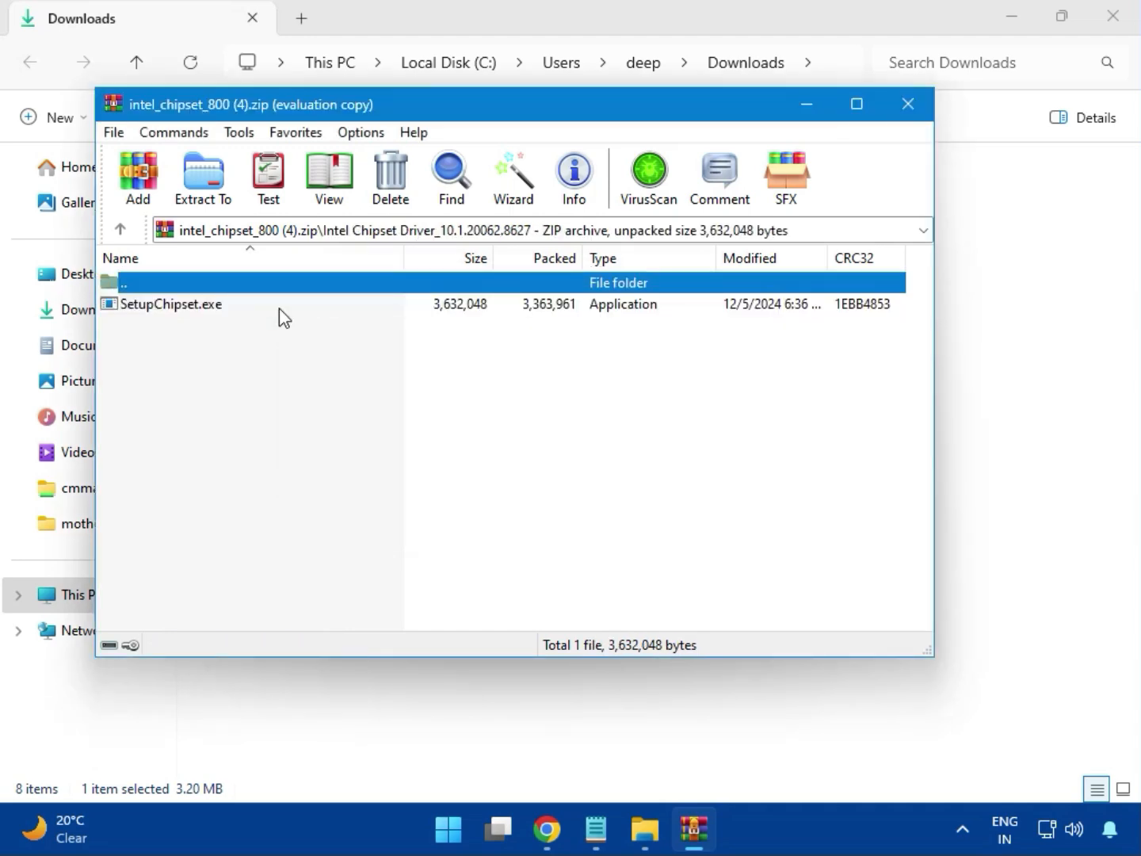
pyautogui.doubleClick(182, 316)
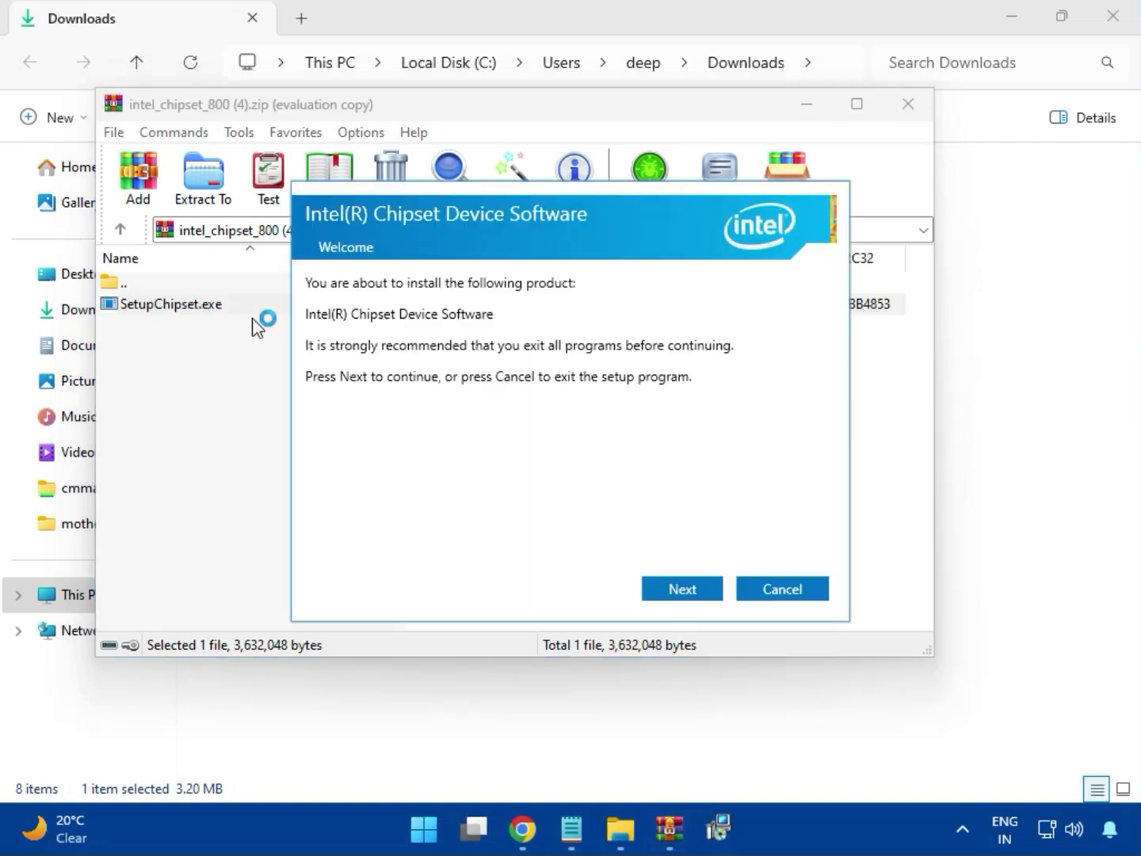
# Step: Try to install Intel Chipset Device Software with the licence accepted, and close the setup and the archive
pyautogui.click(685, 591)
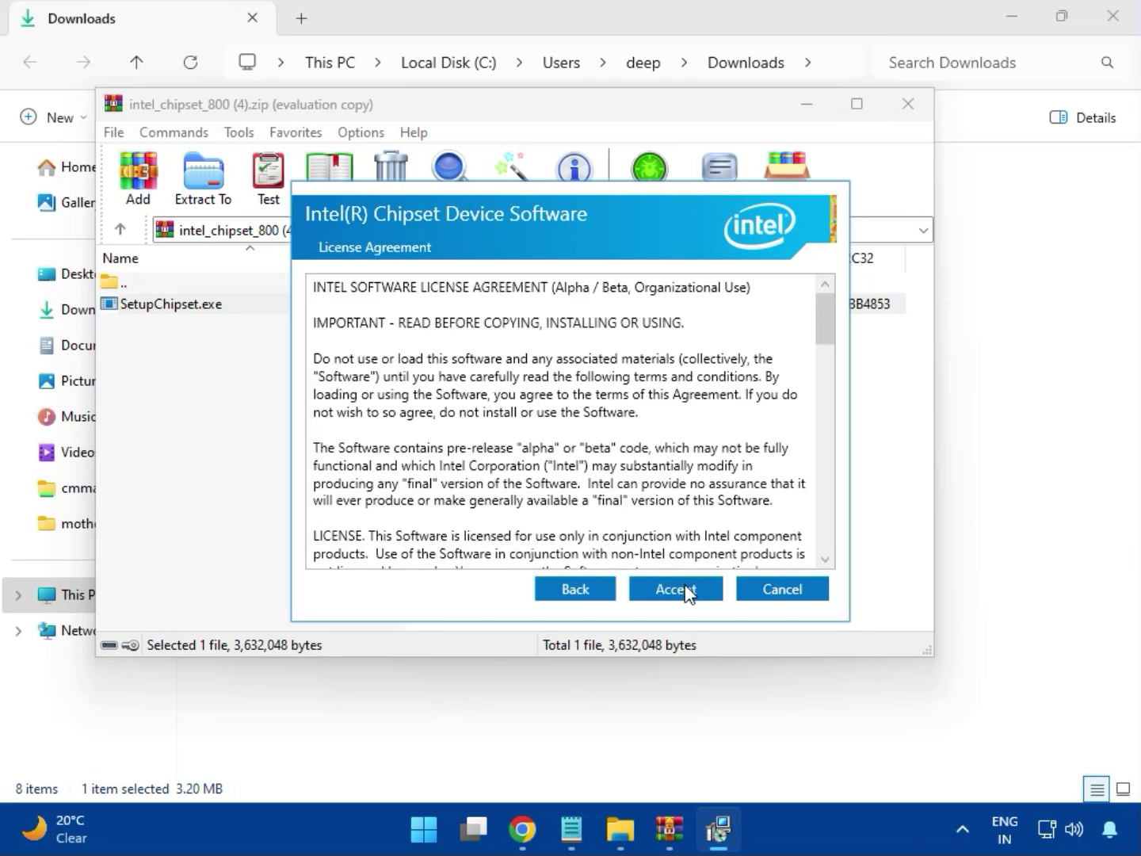
pyautogui.click(683, 590)
pyautogui.click(682, 588)
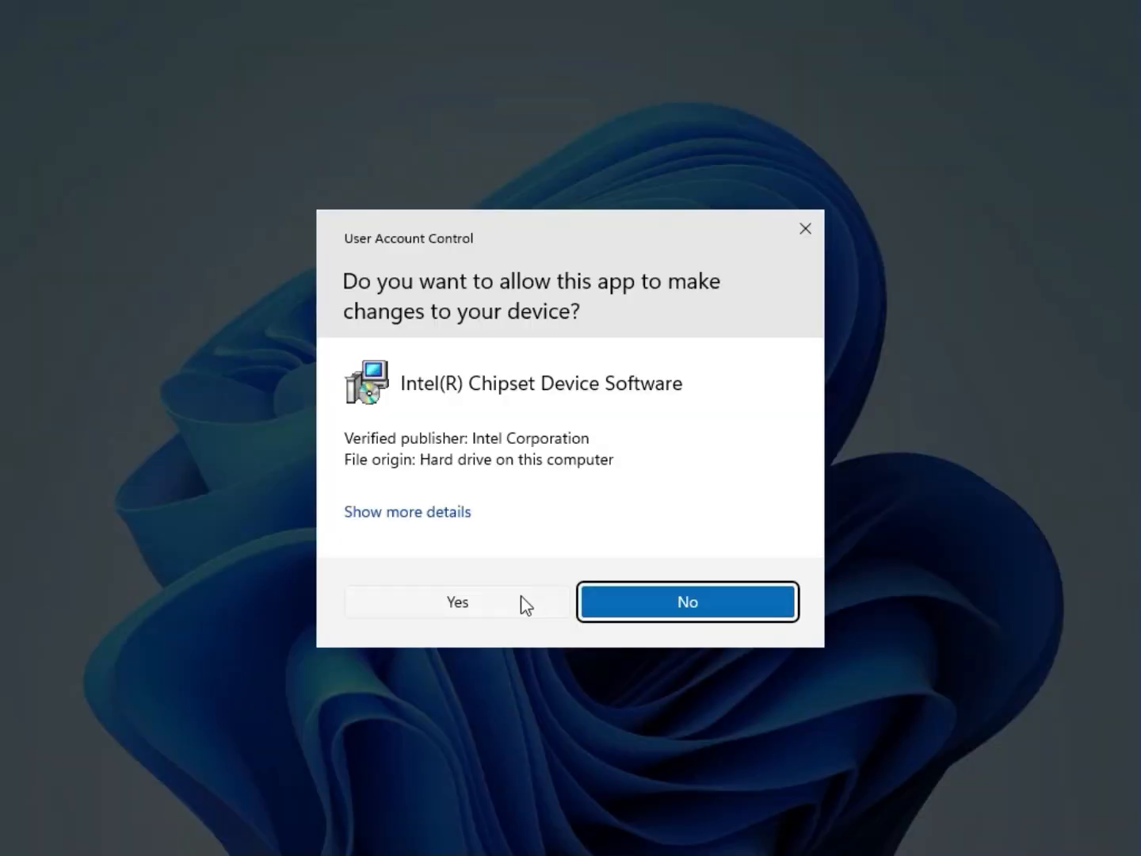
pyautogui.click(522, 598)
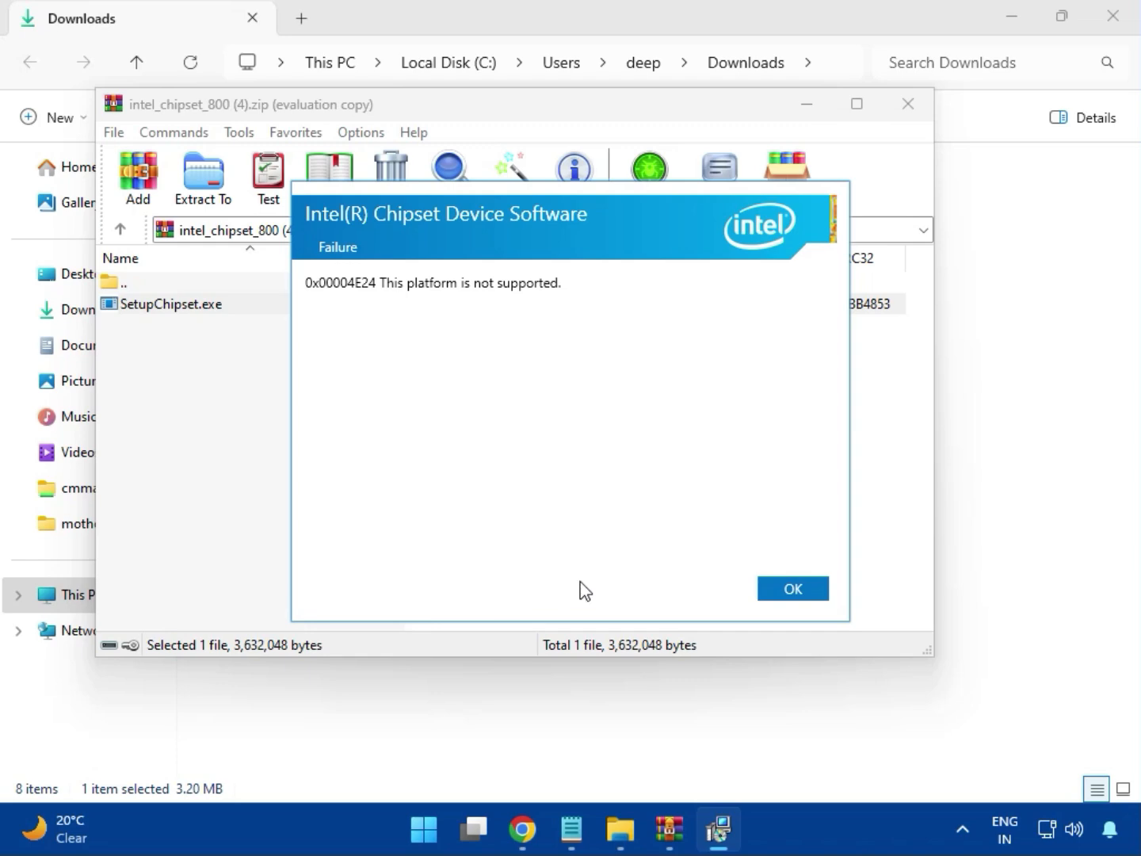
pyautogui.click(776, 594)
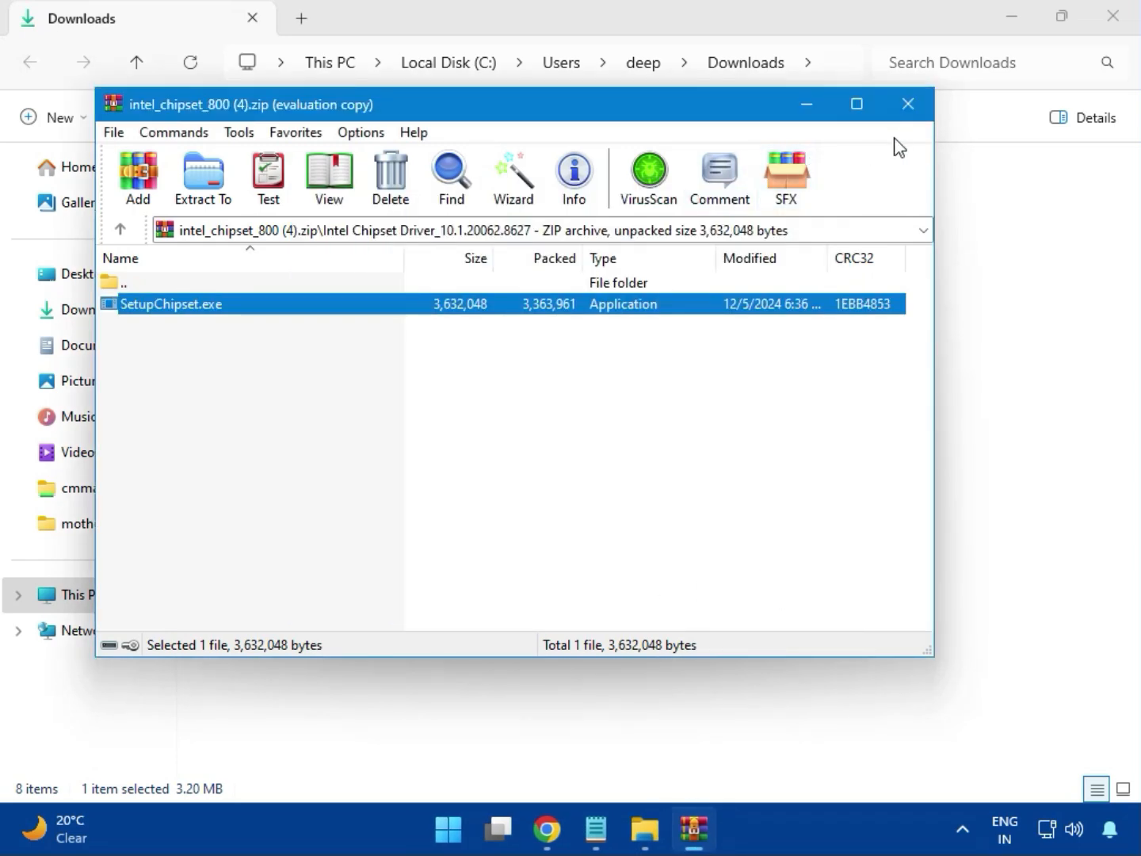
pyautogui.click(908, 108)
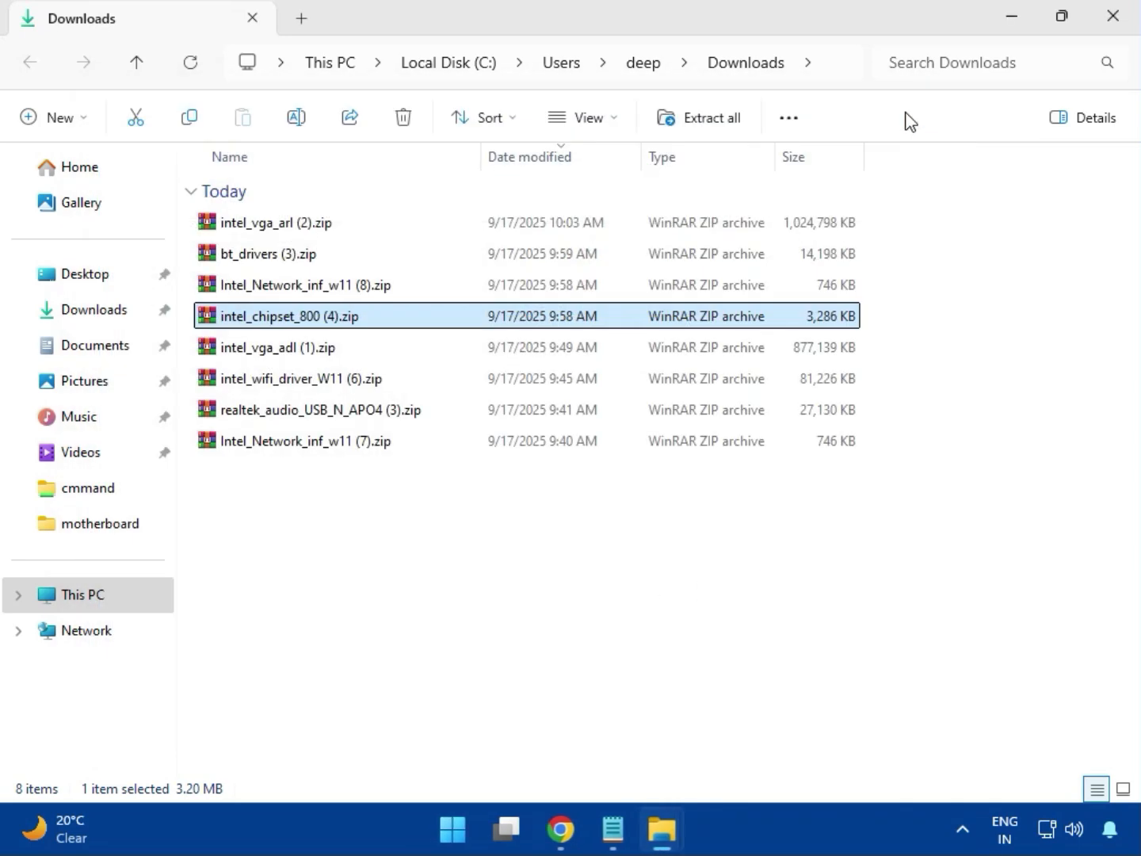
# Step: View the contents of intel_vga_adl (1).zip and close the archive
pyautogui.click(290, 357)
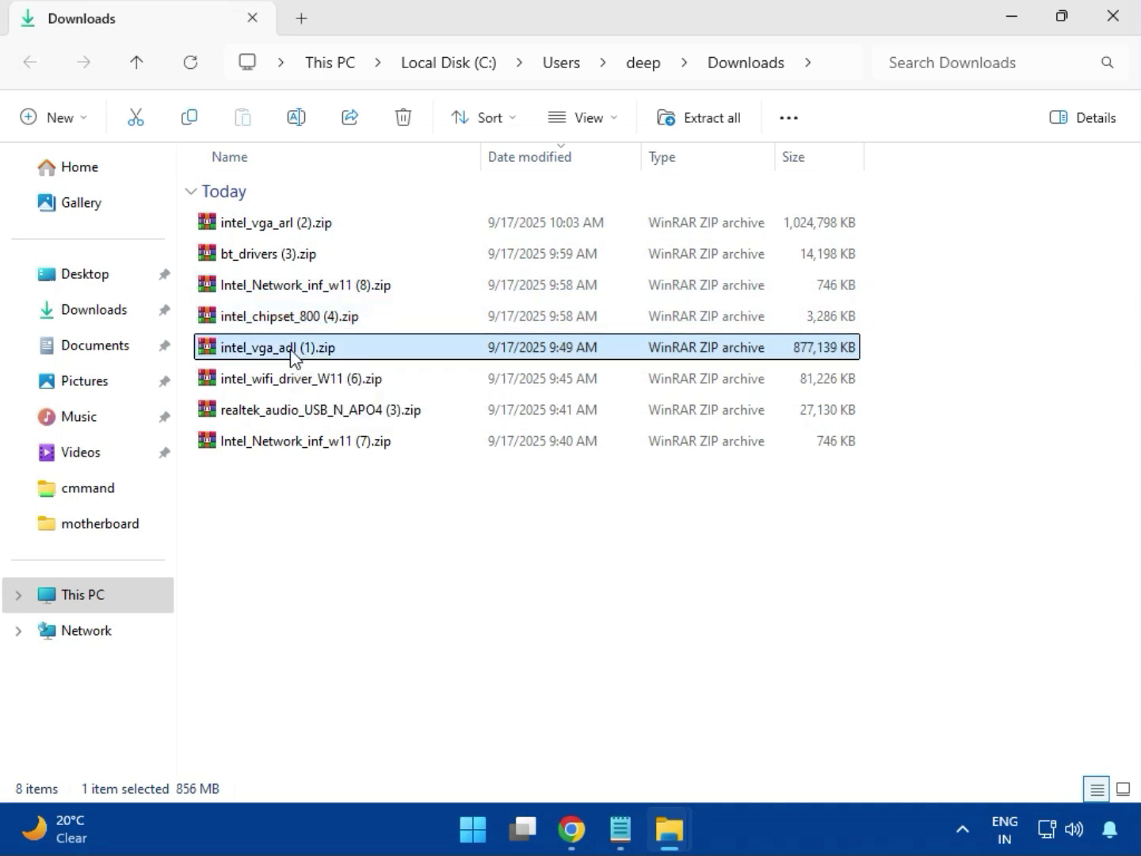
pyautogui.doubleClick(286, 338)
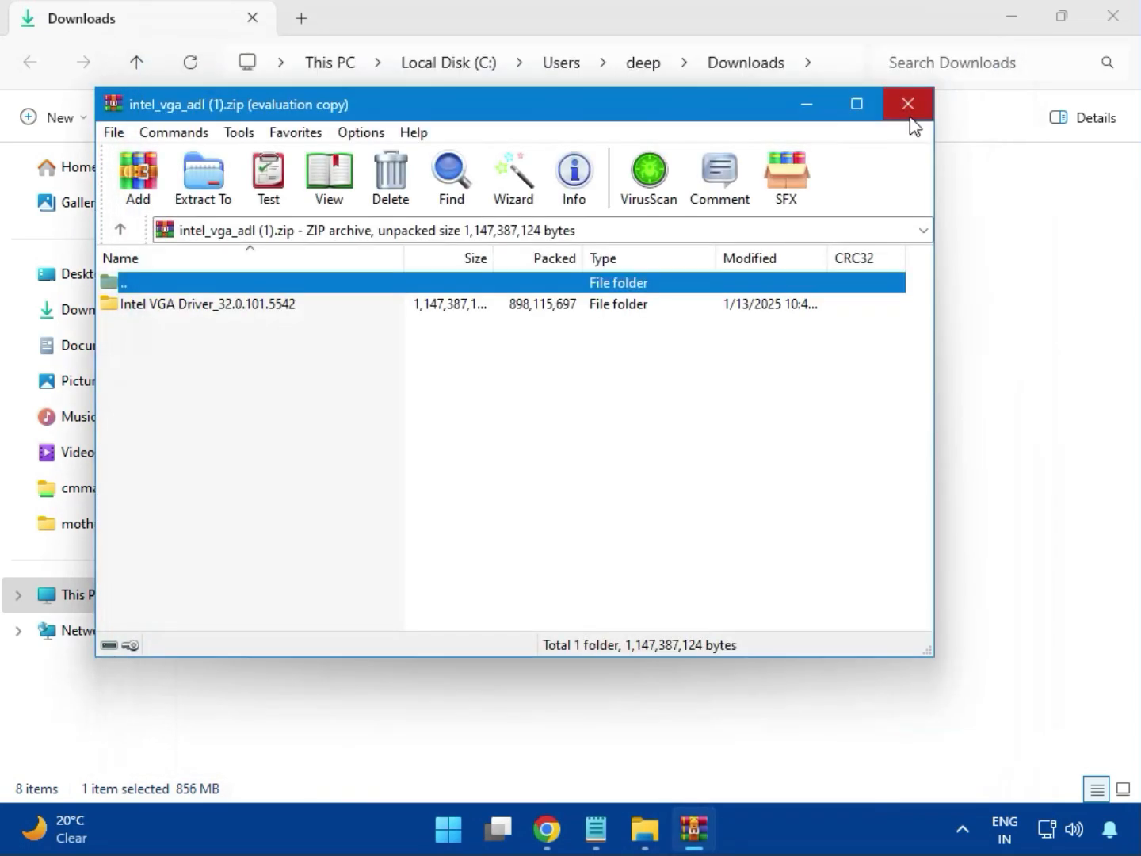
pyautogui.click(908, 105)
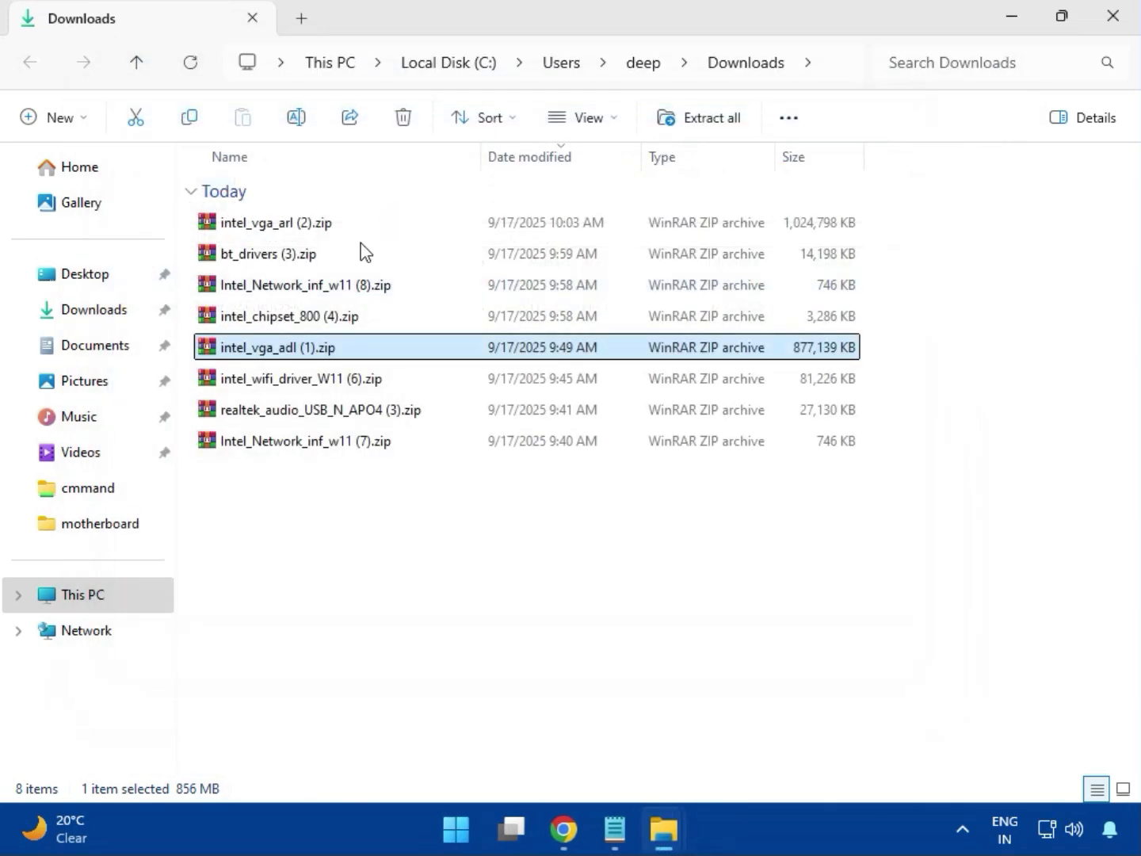
# Step: Open intel_wifi_driver_W11 (6).zip and enter the UWD\Win64 folder inside Intel WIFI Driver_23.40.0.4
pyautogui.click(292, 381)
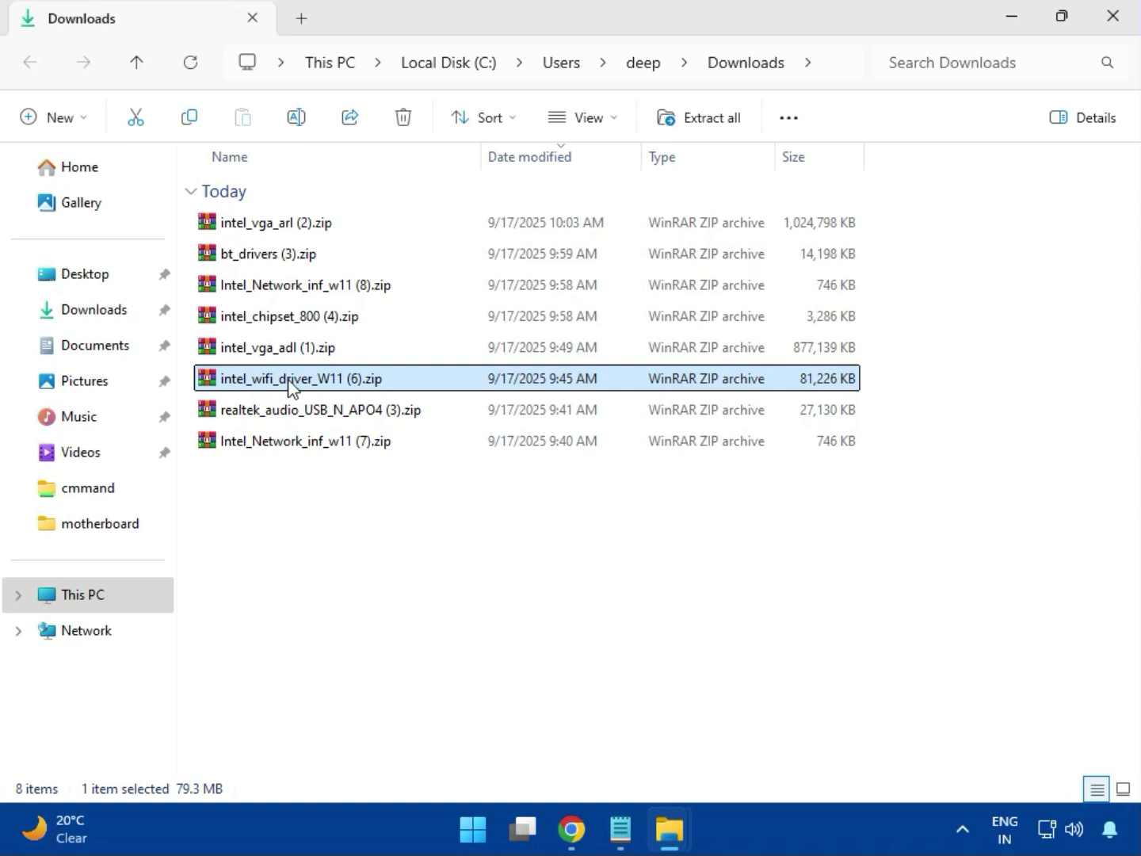
pyautogui.doubleClick(292, 382)
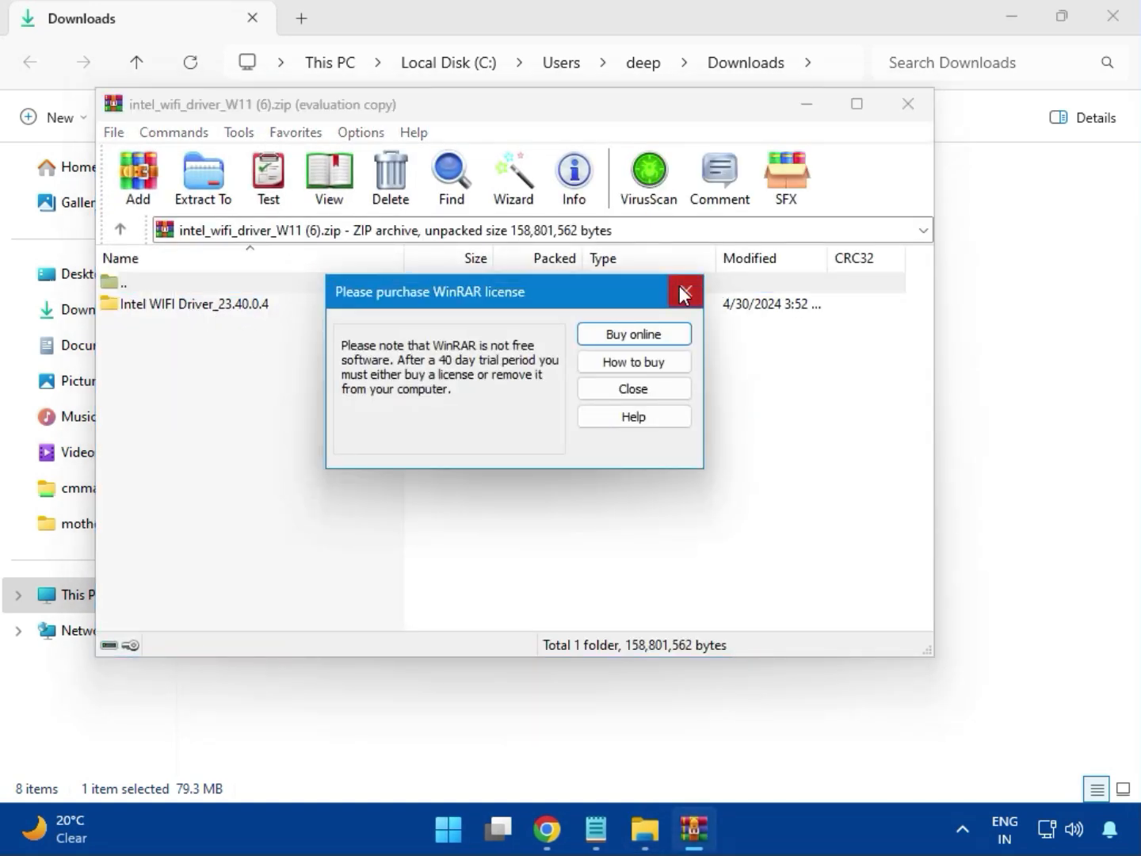
pyautogui.click(683, 295)
pyautogui.doubleClick(183, 303)
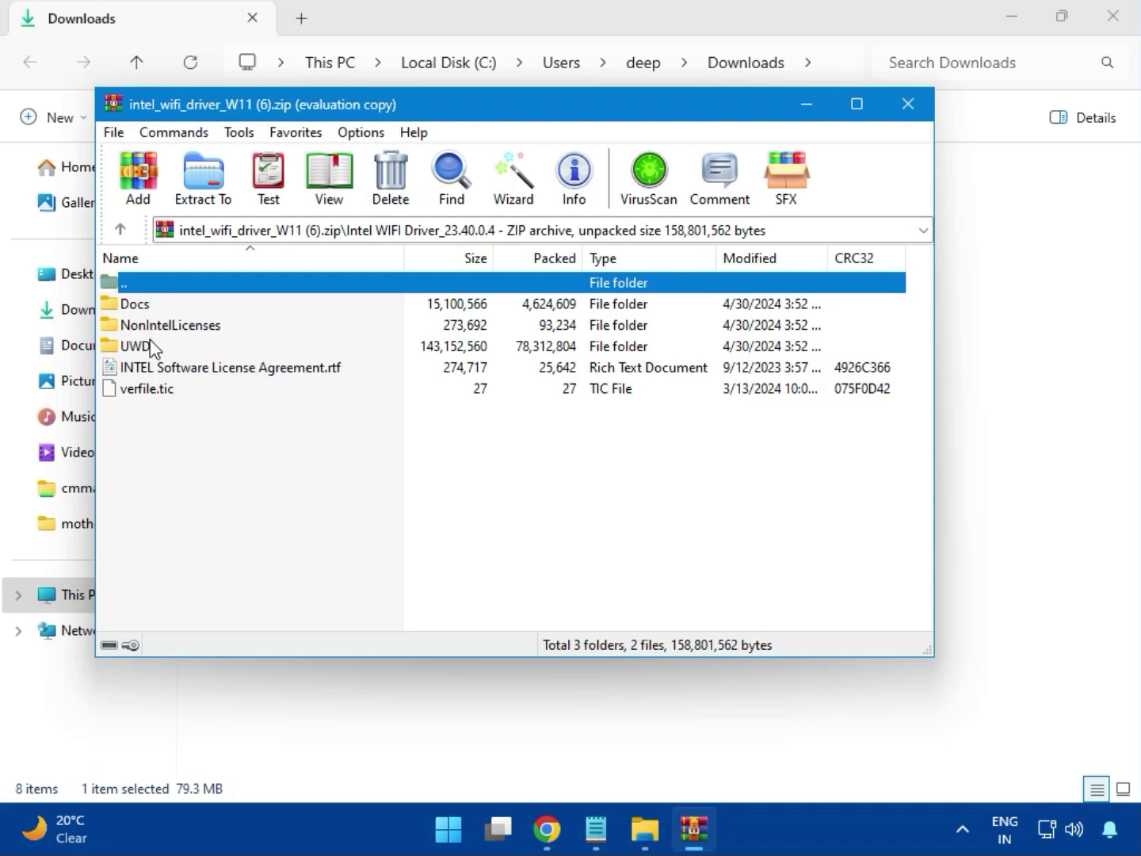
pyautogui.doubleClick(152, 347)
pyautogui.doubleClick(154, 305)
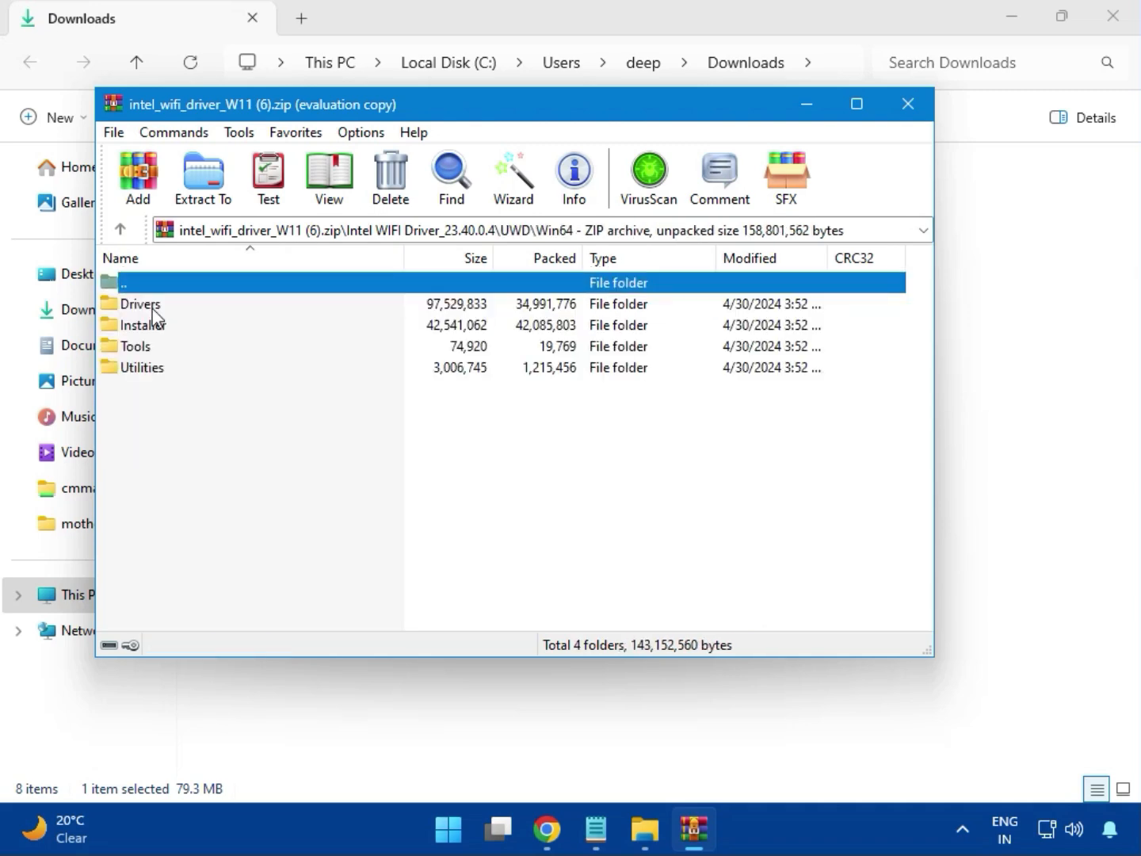
# Step: Examine the files in the Drivers folder of the Wi-Fi driver archive
pyautogui.doubleClick(141, 304)
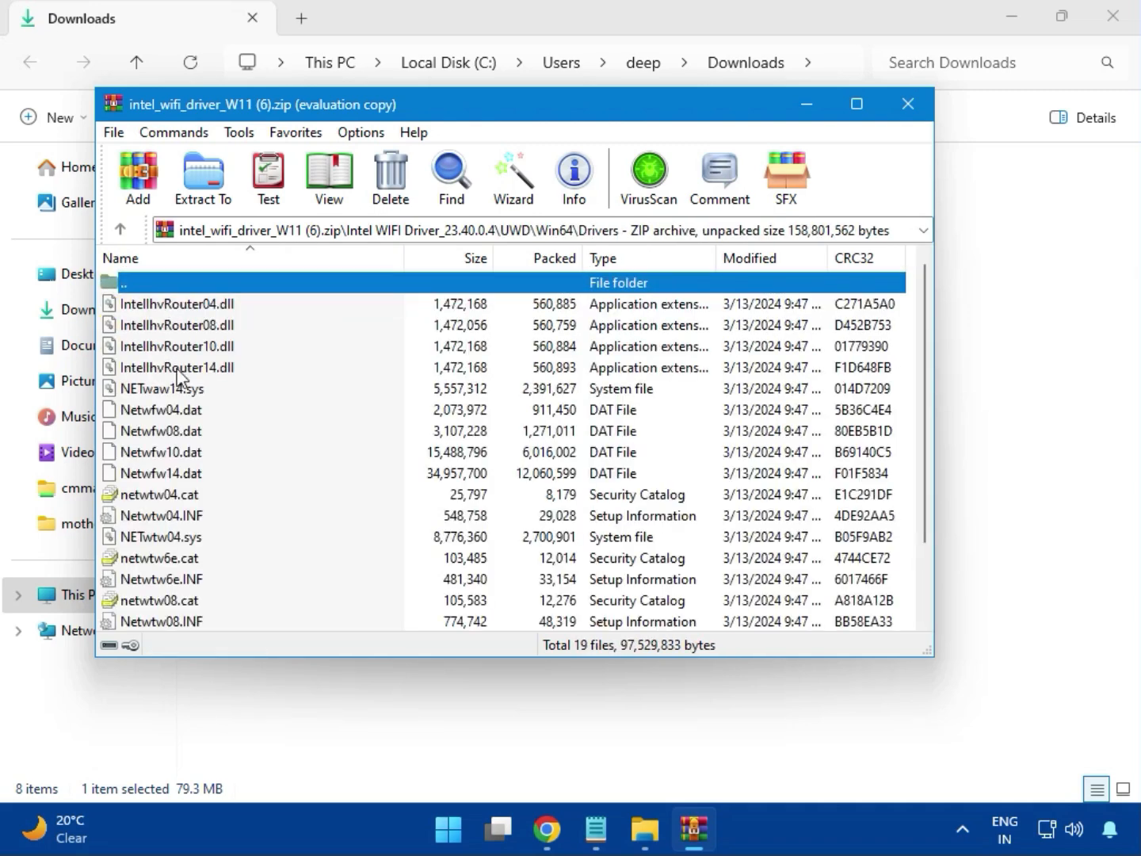
pyautogui.scroll(-1, 208, 469)
pyautogui.scroll(-1, 211, 469)
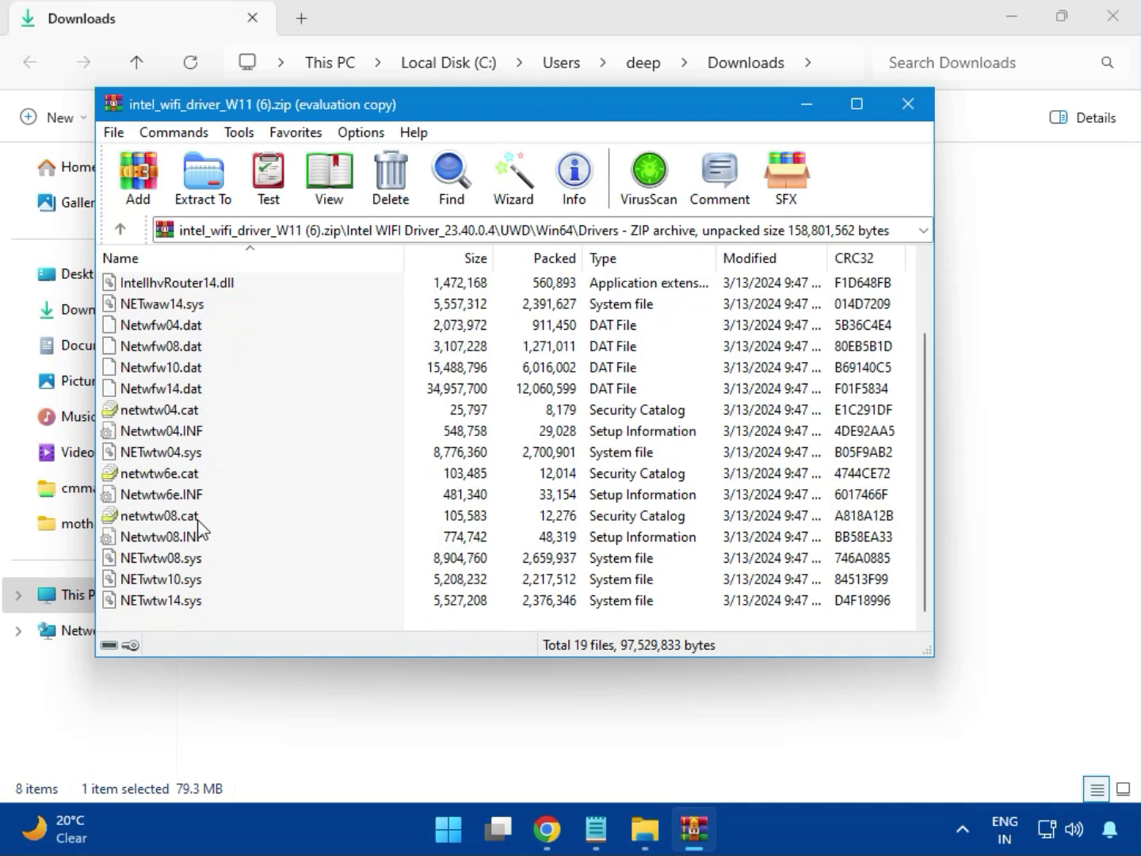
pyautogui.scroll(2, 203, 524)
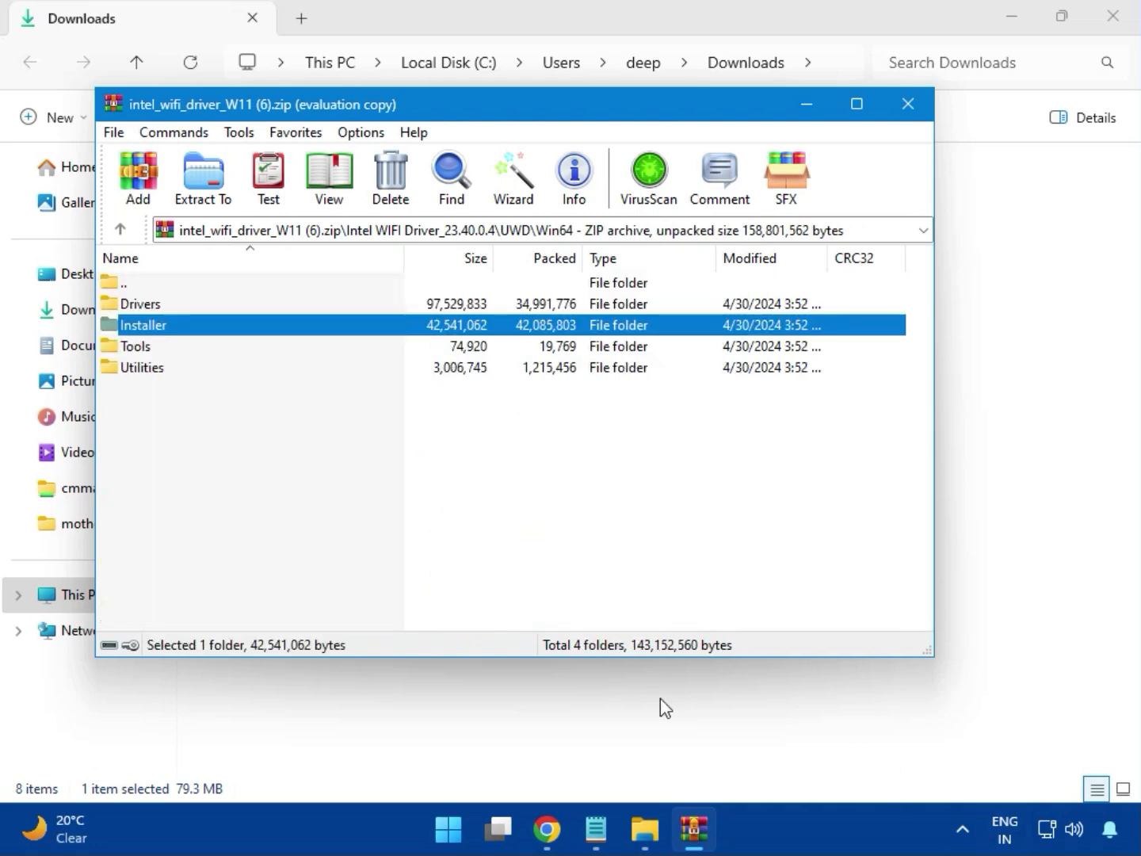
# Step: Launch WirelessSetup.exe from the Installer folder under Win64
pyautogui.doubleClick(160, 326)
pyautogui.click(161, 325)
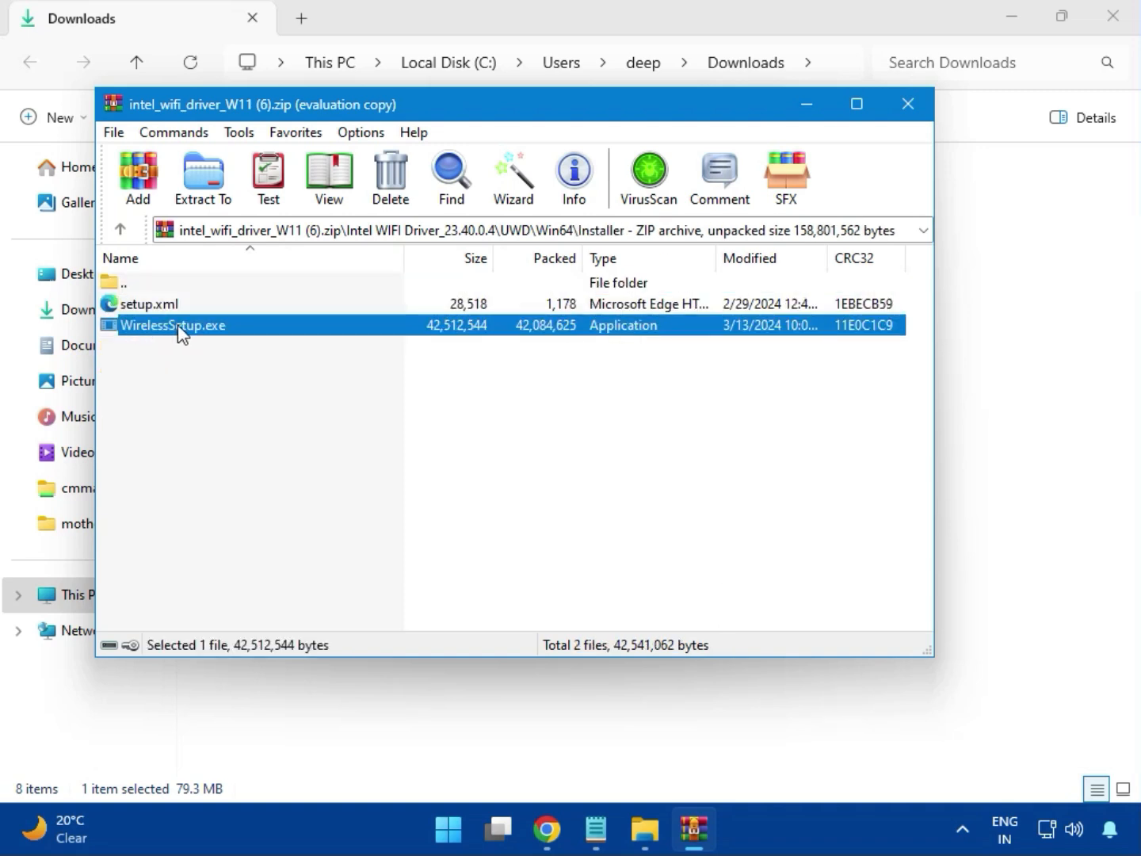
pyautogui.doubleClick(181, 325)
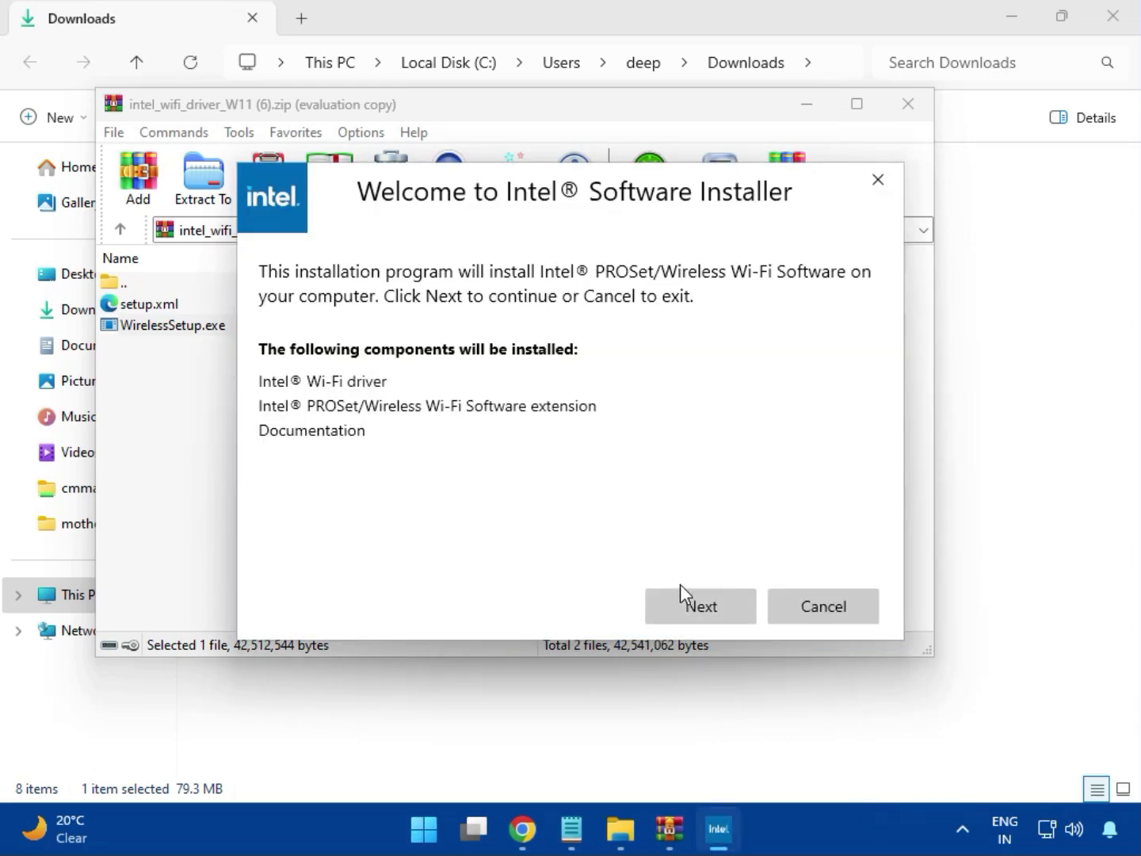
# Step: Install Intel PROSet/Wireless Wi-Fi Software with the licence terms accepted, and close the finished setup and the archive
pyautogui.click(699, 597)
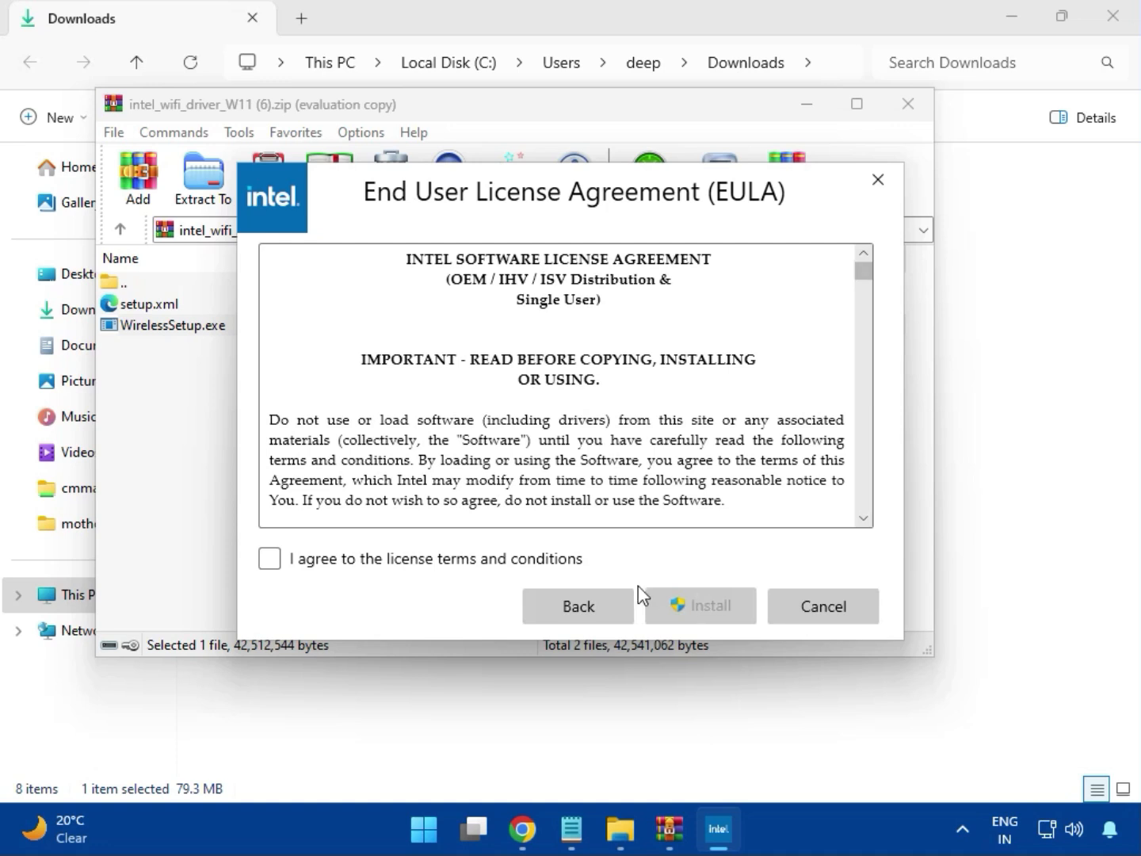
pyautogui.click(495, 562)
pyautogui.click(712, 612)
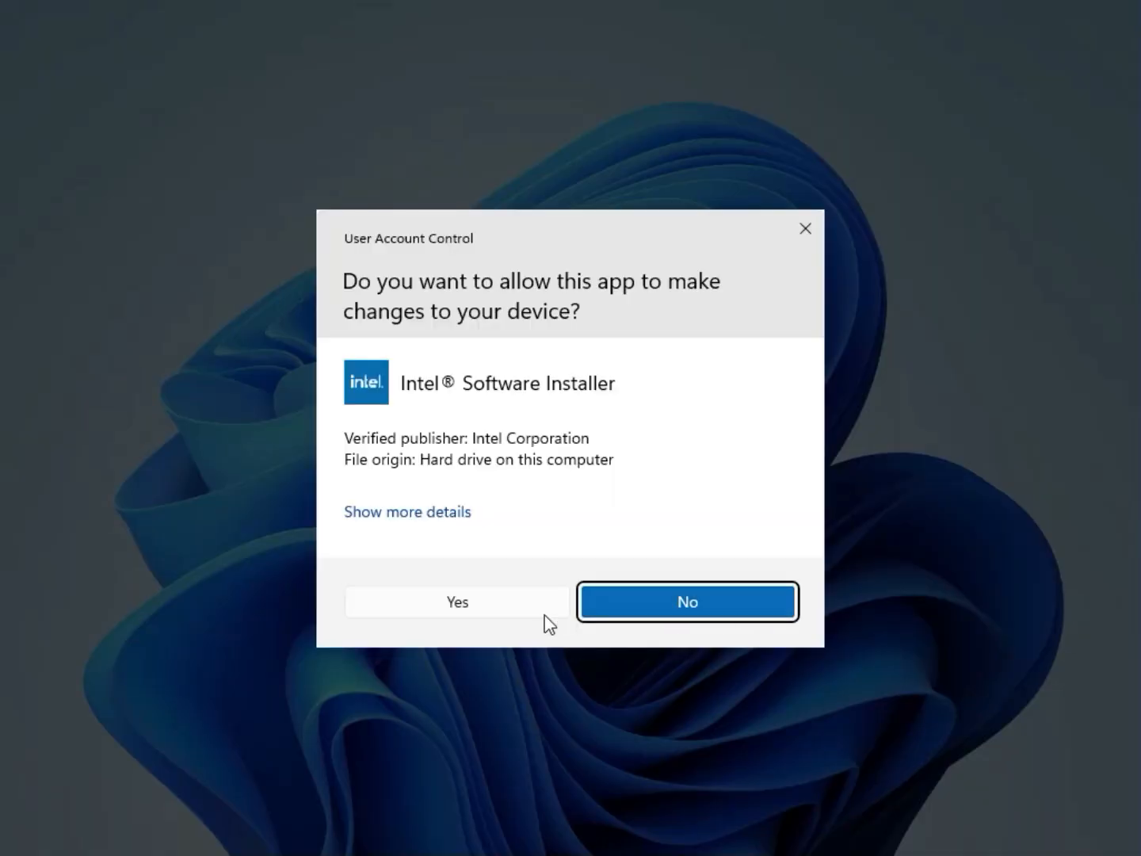
pyautogui.click(519, 614)
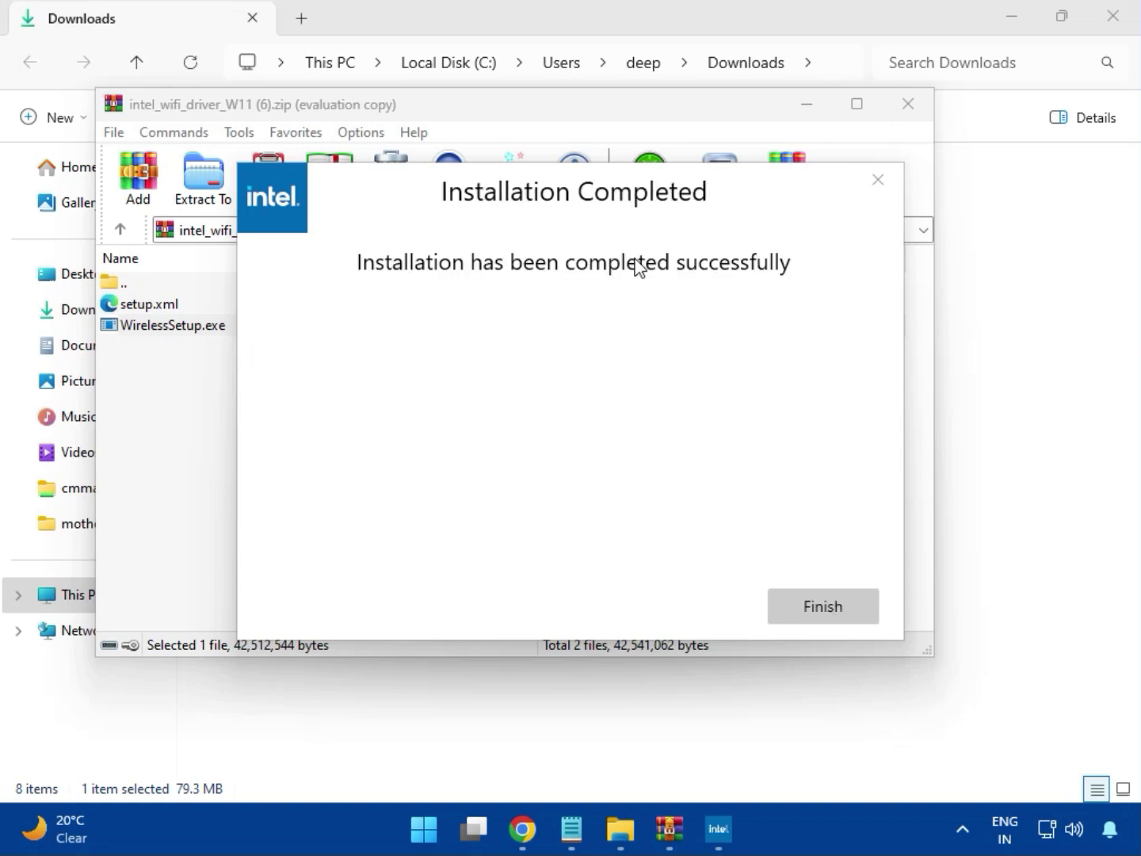
pyautogui.click(817, 604)
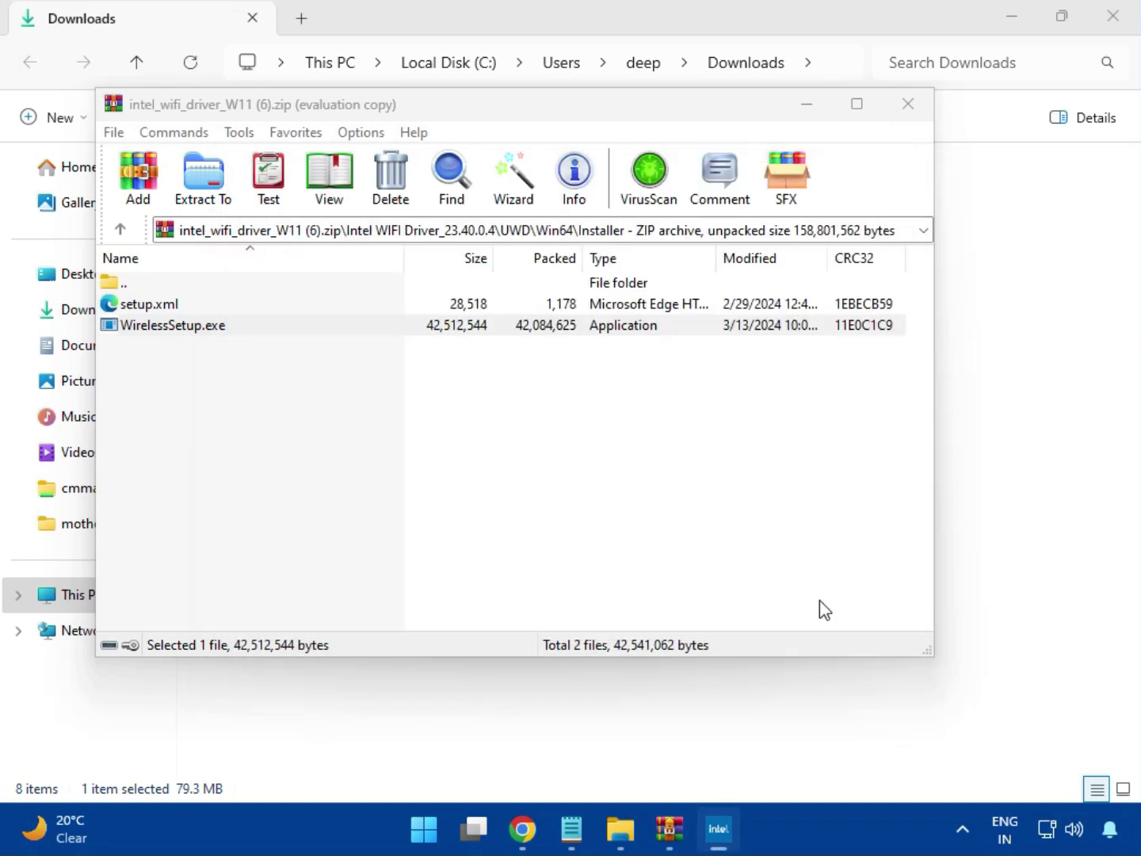
pyautogui.click(910, 110)
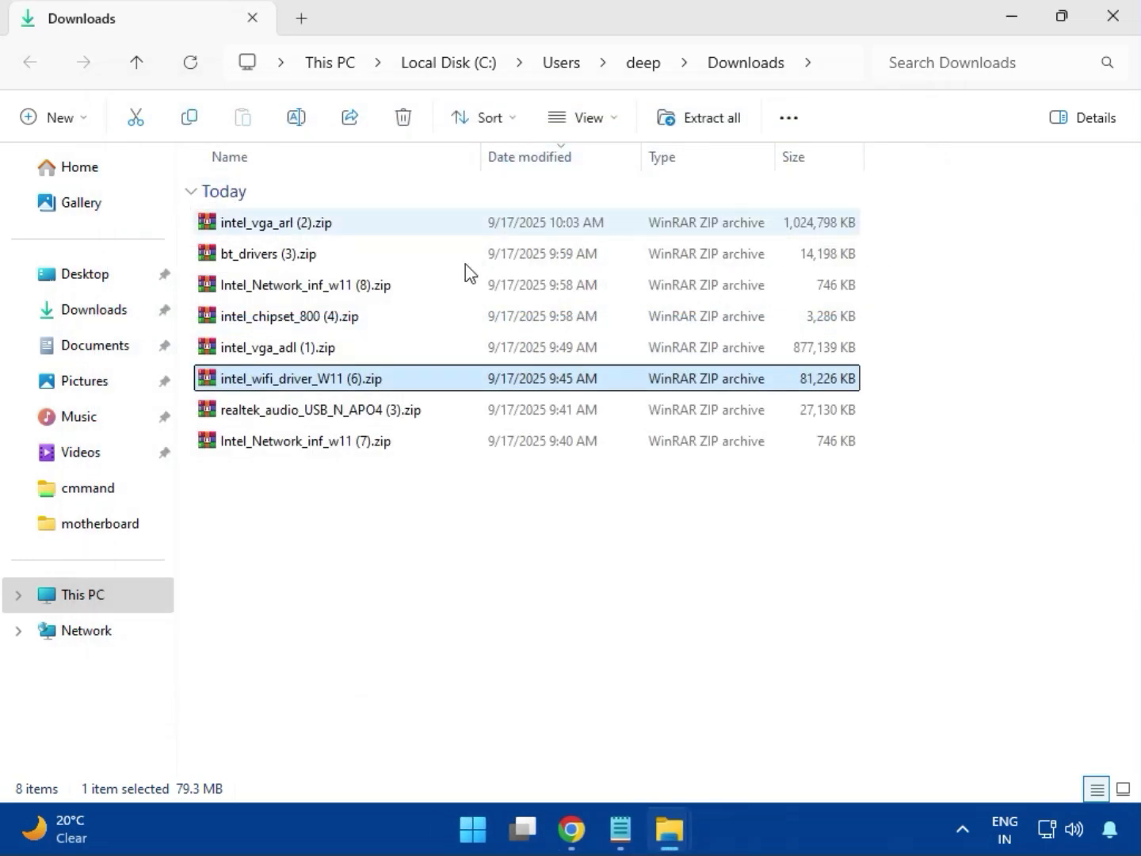
# Step: Open realtek_audio_USB_N_APO4 (3).zip and launch MSI_Launcher.exe from the Realtek USB Universal Driver folder
pyautogui.doubleClick(342, 422)
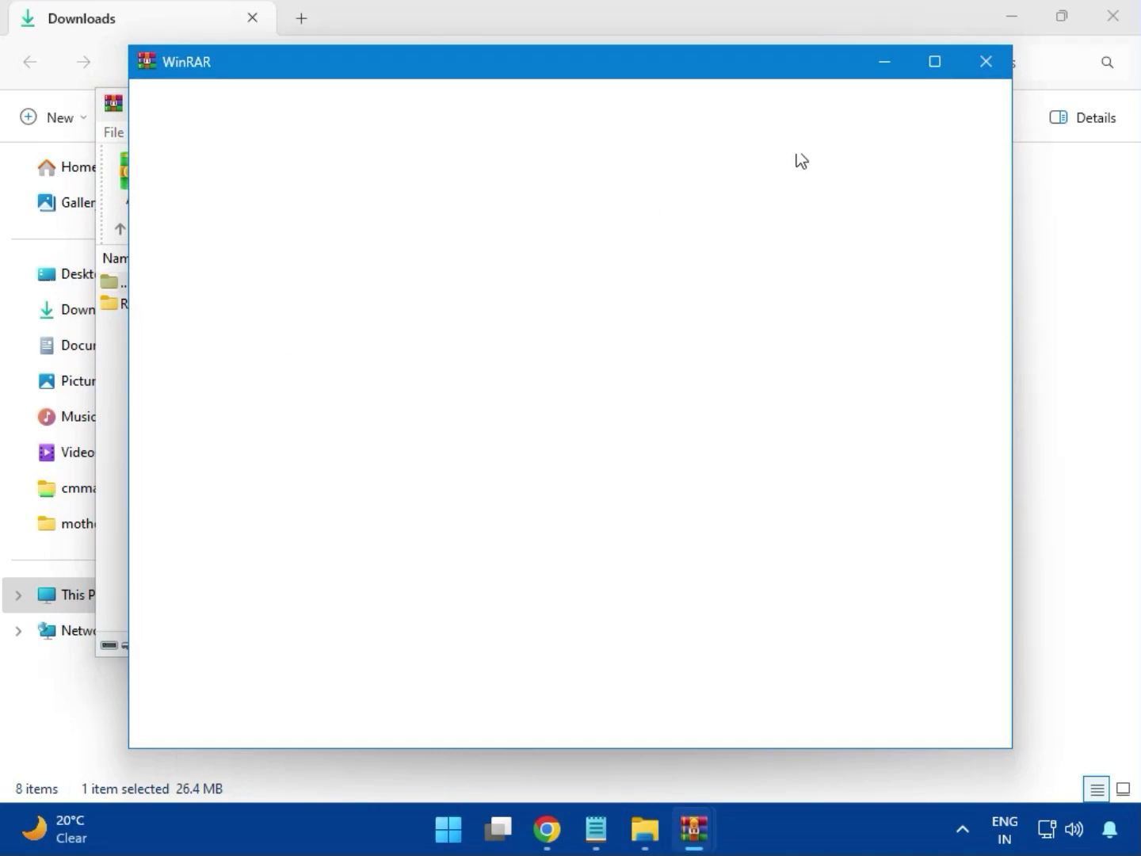
pyautogui.click(981, 65)
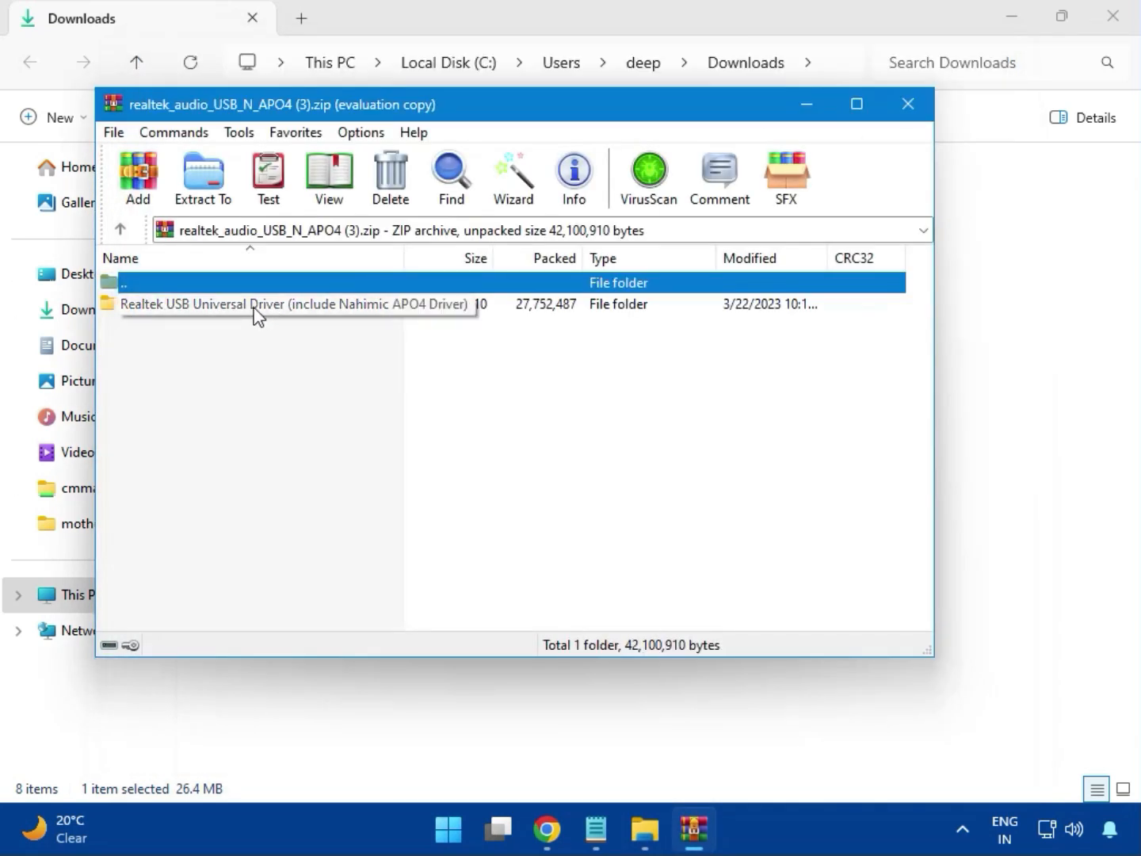
pyautogui.doubleClick(254, 308)
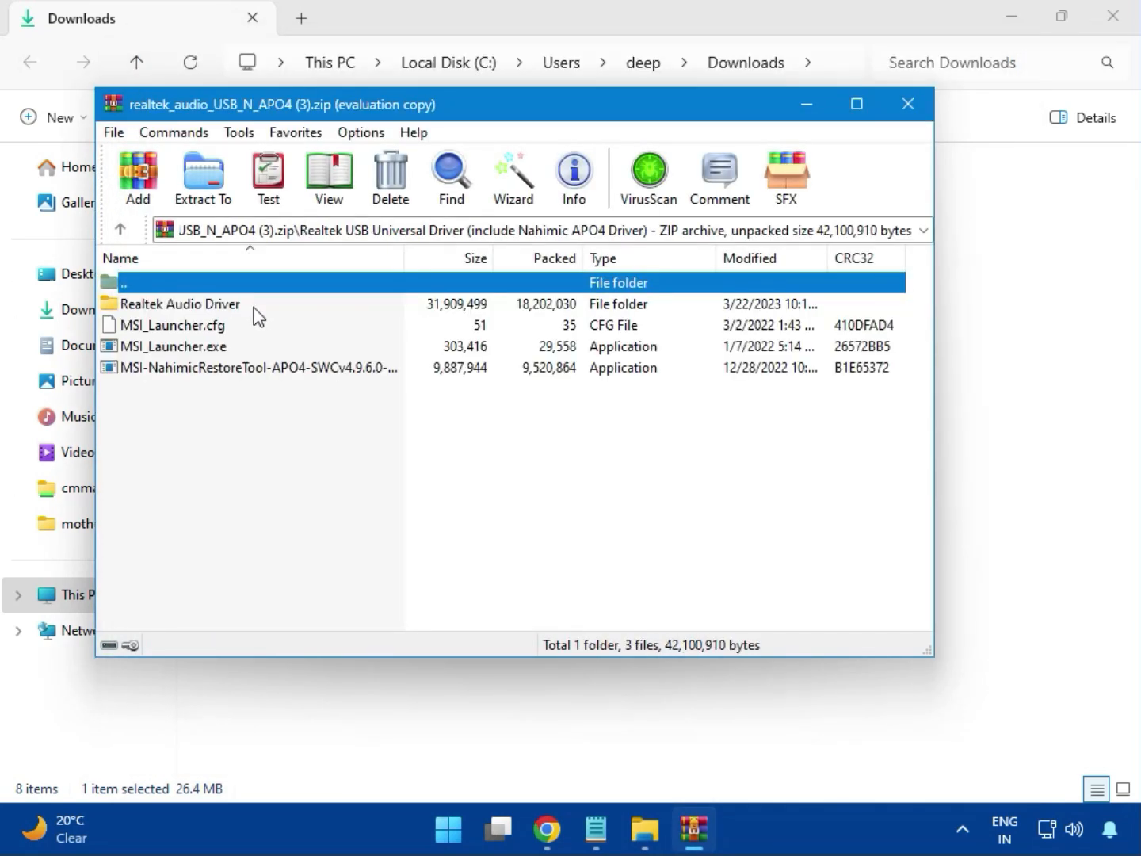
pyautogui.doubleClick(203, 349)
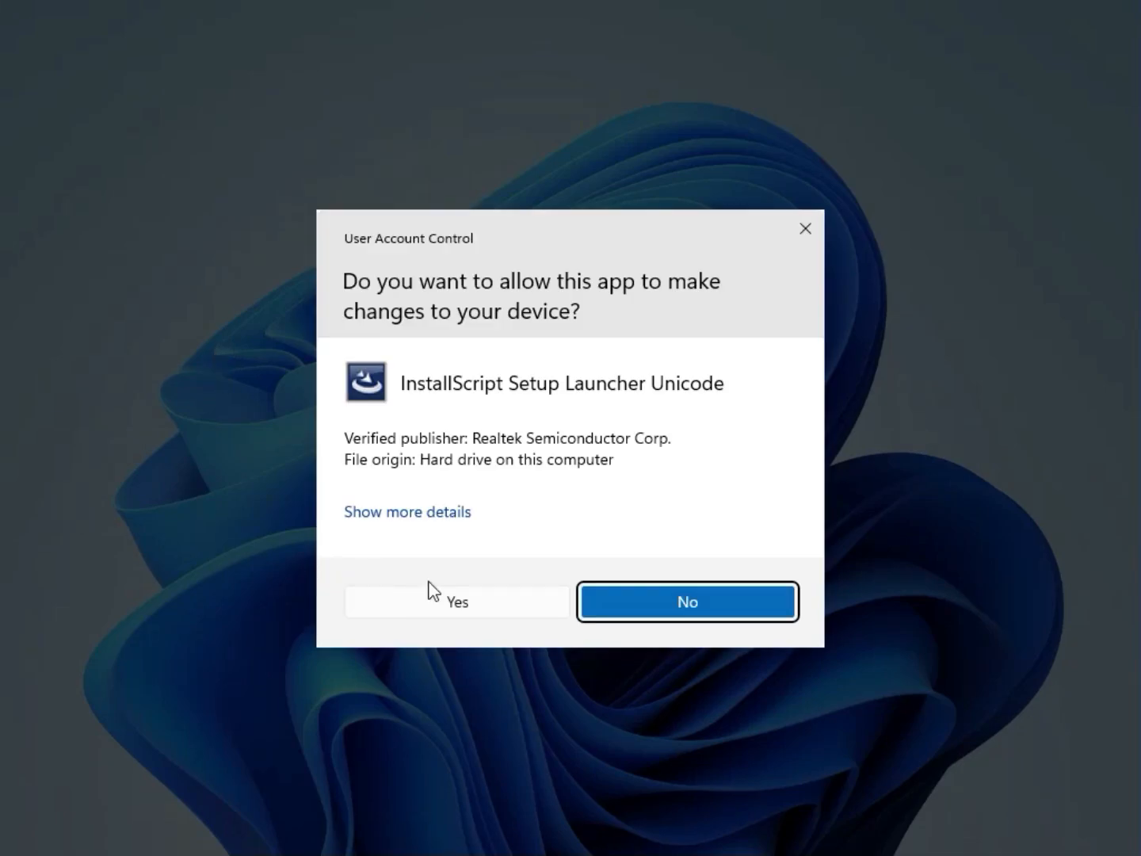
# Step: Allow the Realtek setup to make changes, and run MSI_Launcher.exe again with its changes allowed
pyautogui.click(450, 604)
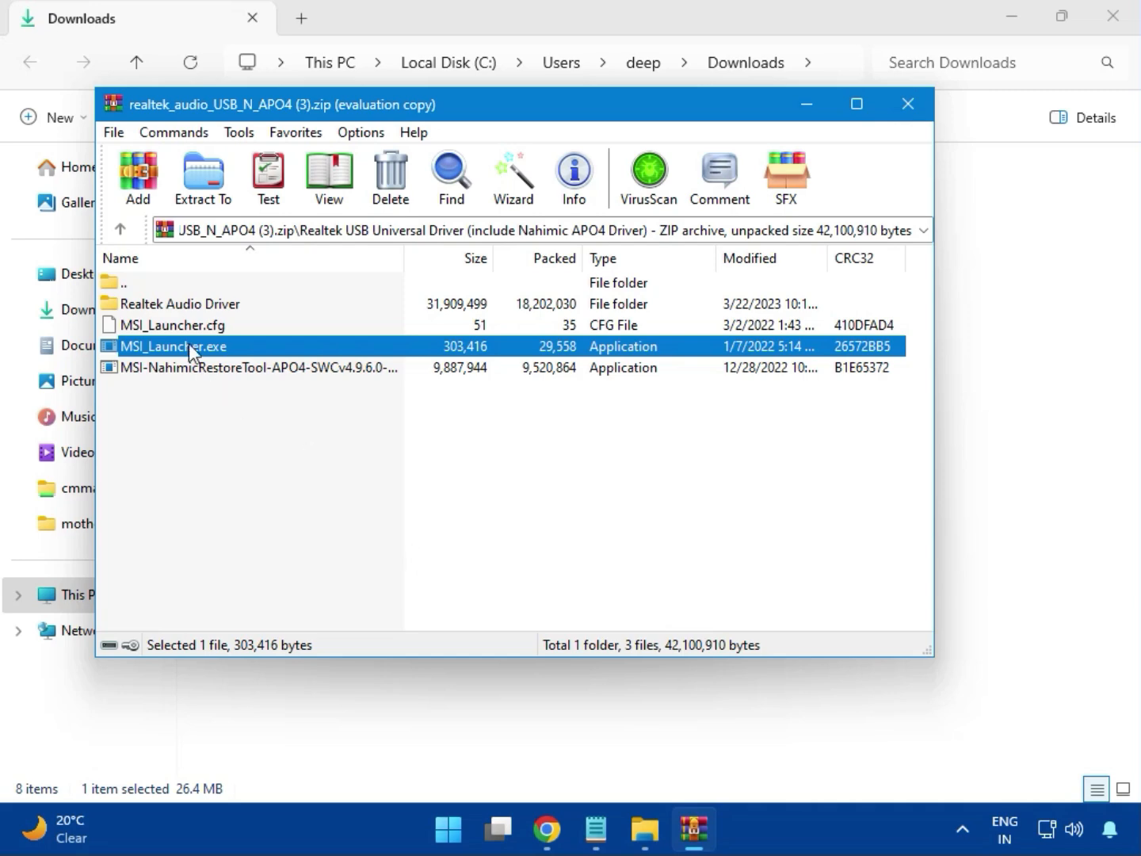
pyautogui.press('Return')
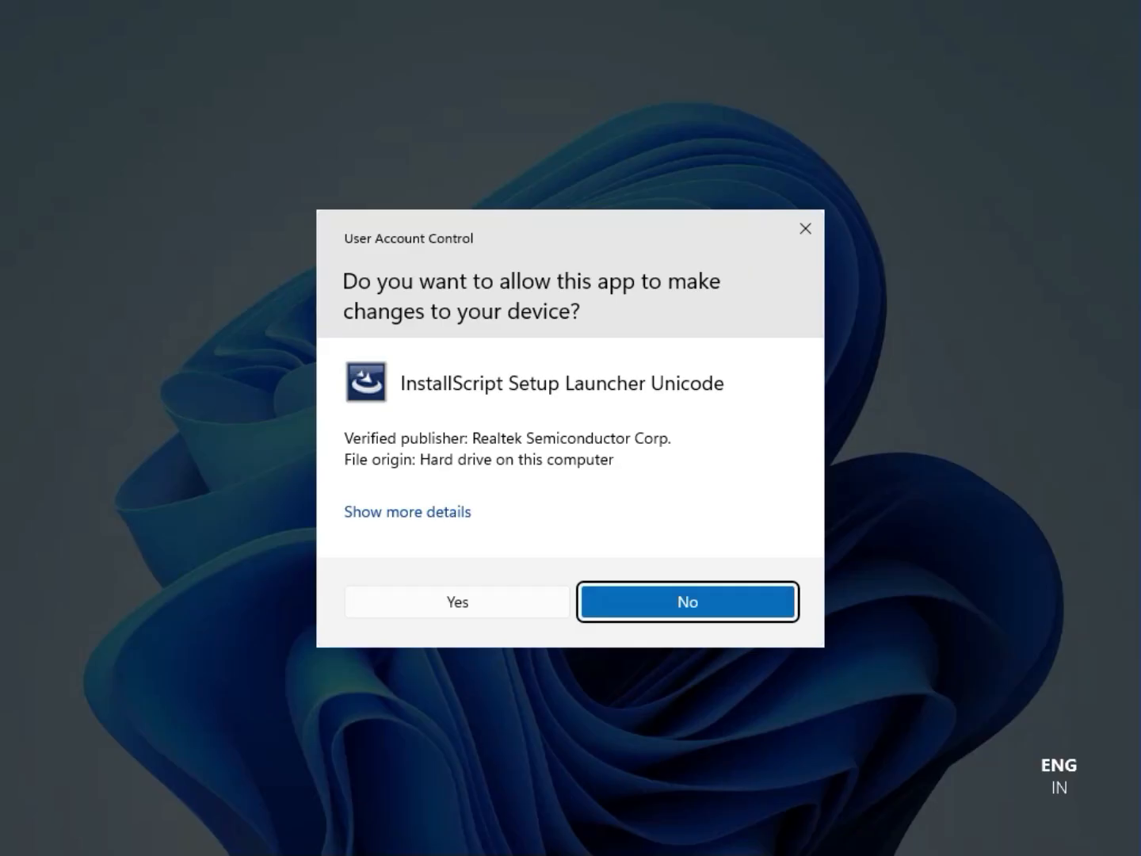
pyautogui.click(459, 602)
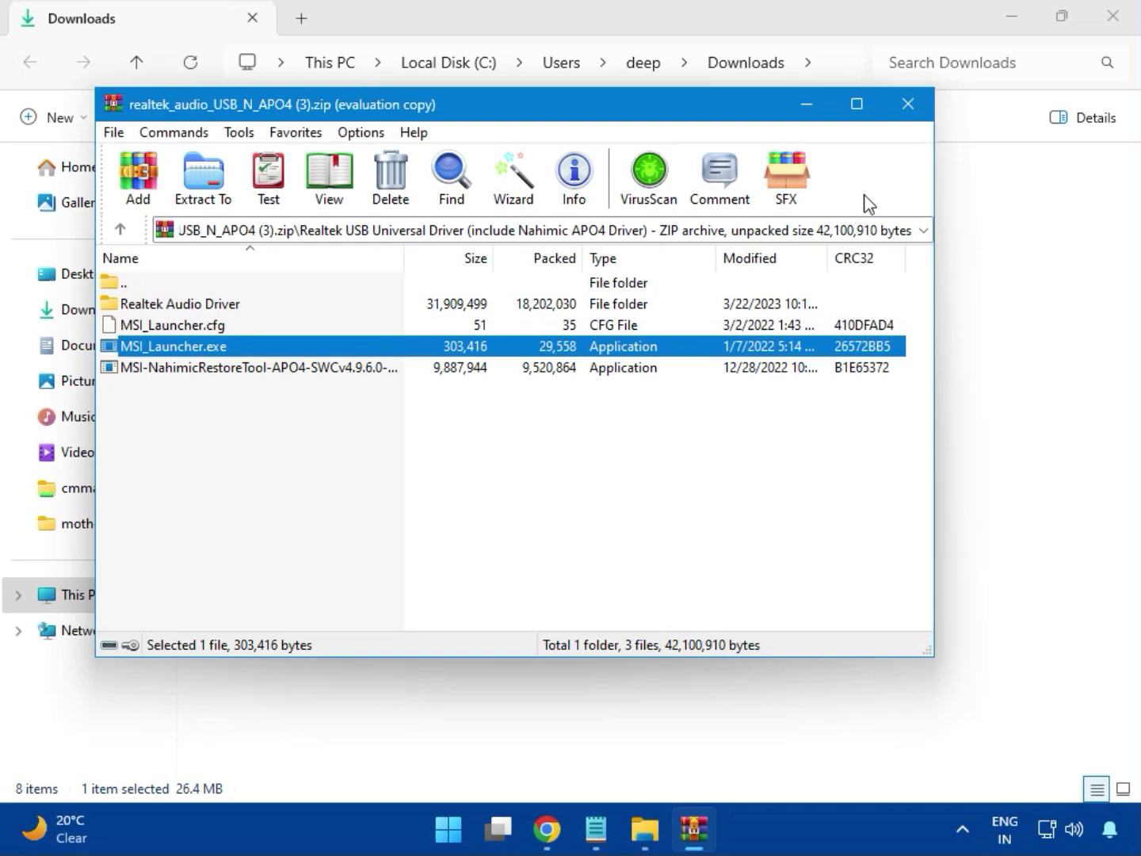
# Step: Close the Realtek audio archive and the Downloads folder window
pyautogui.click(908, 103)
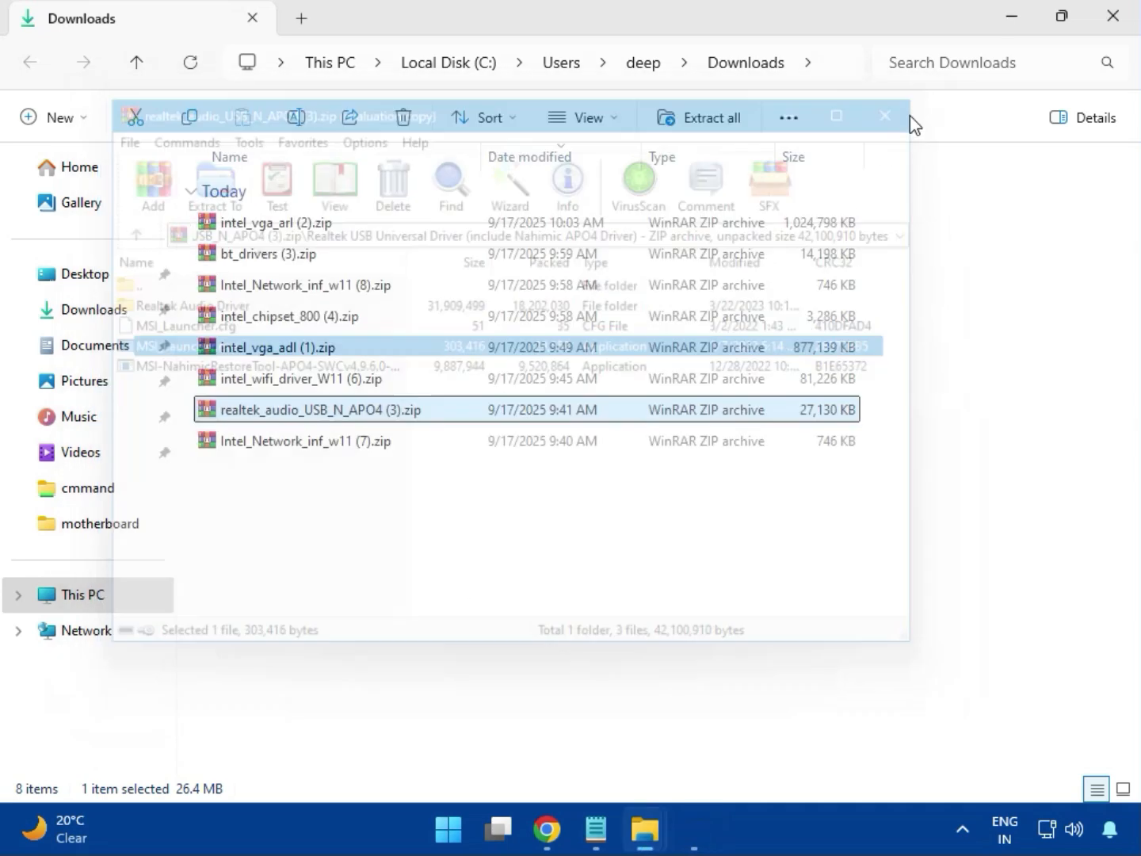
pyautogui.click(309, 445)
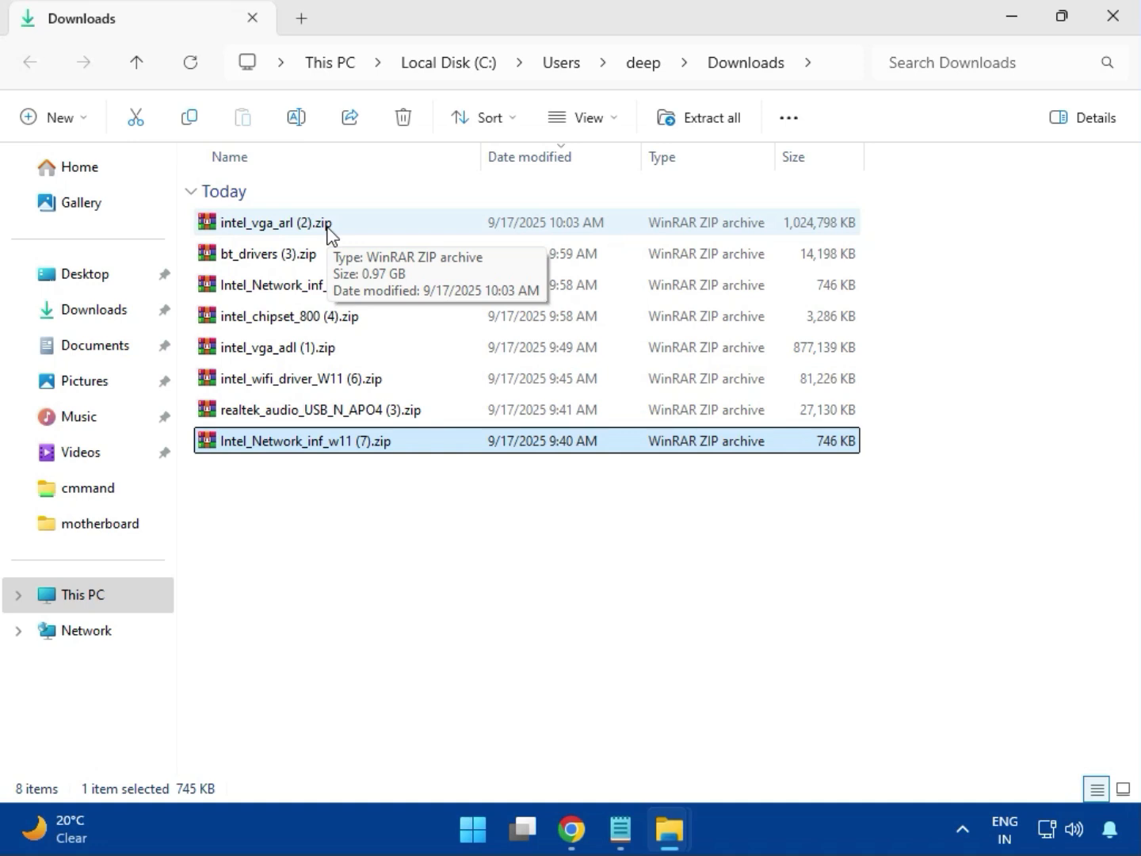
pyautogui.click(1113, 19)
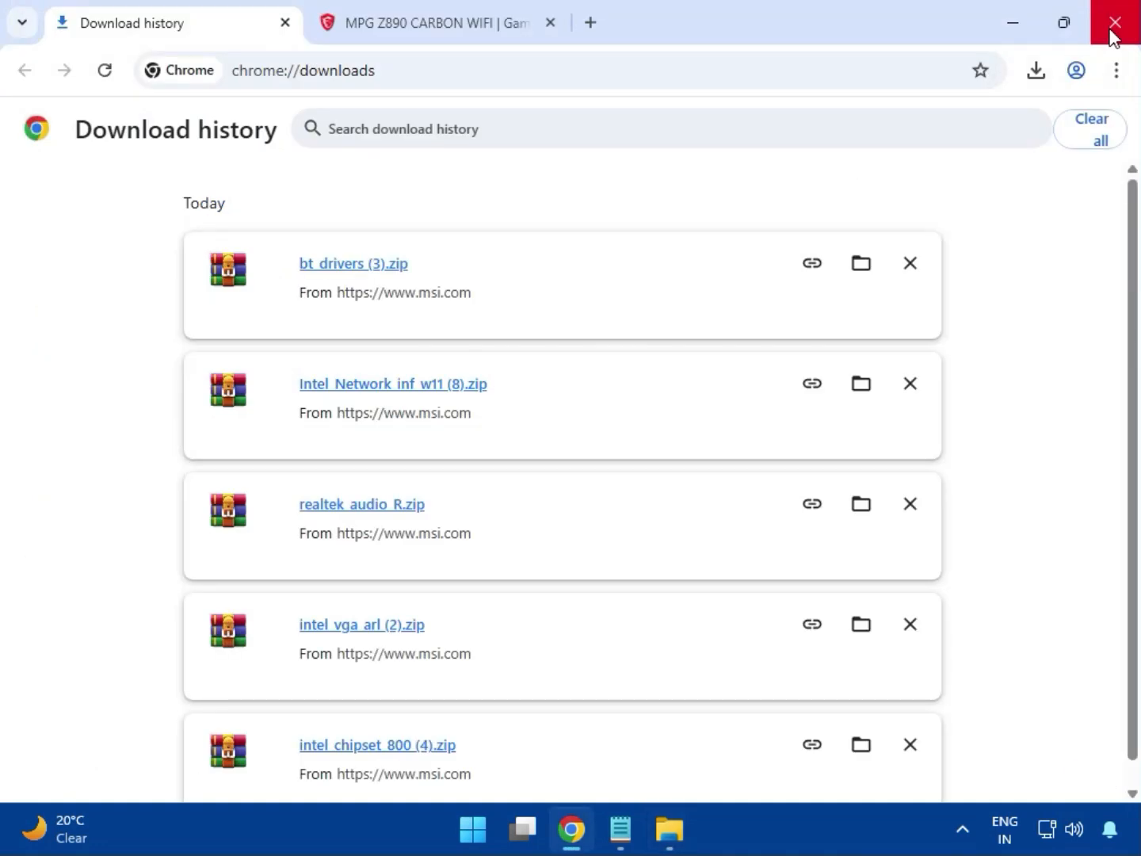